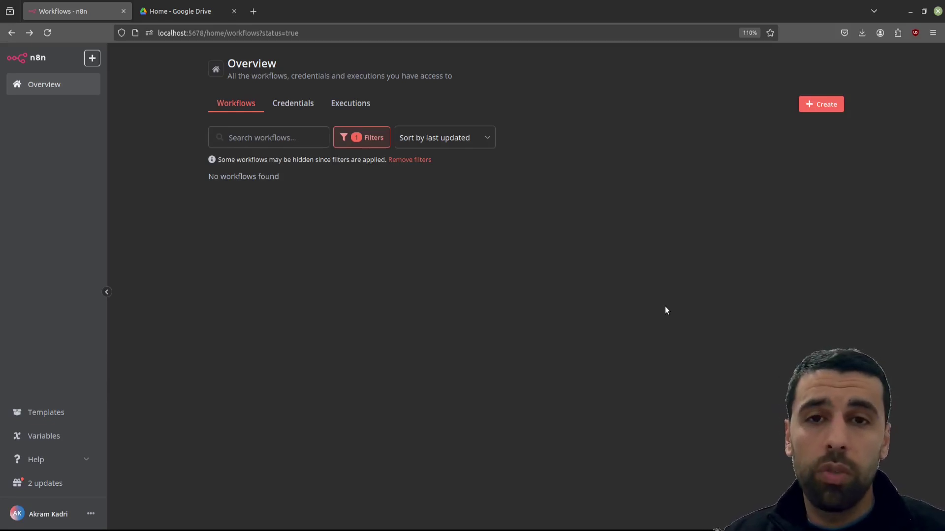
Create a new workflow that starts with a manual trigger, and move the trigger node towards the left of the canvas.
click(842, 104)
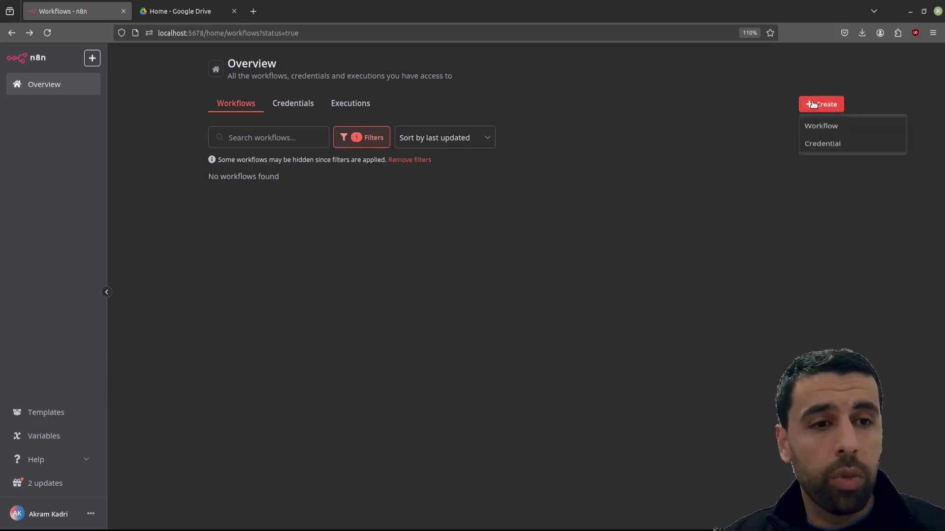
click(830, 134)
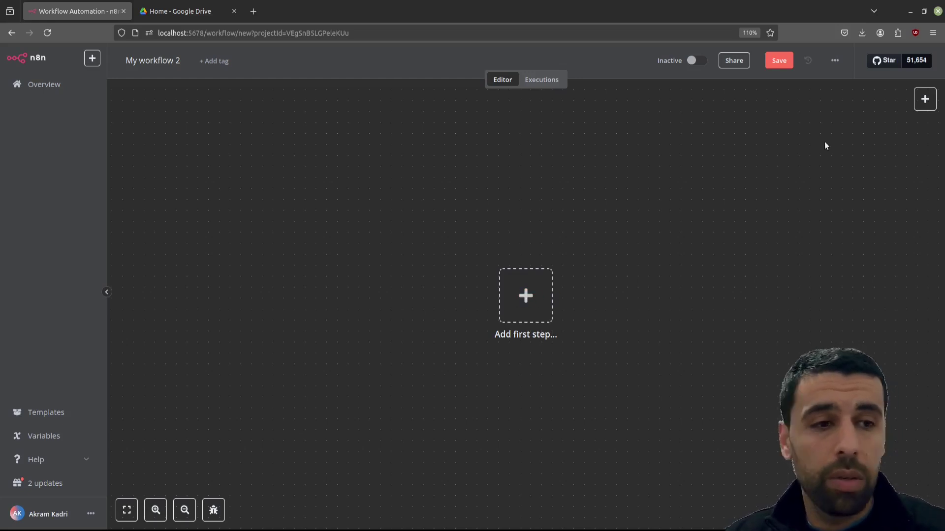
click(534, 297)
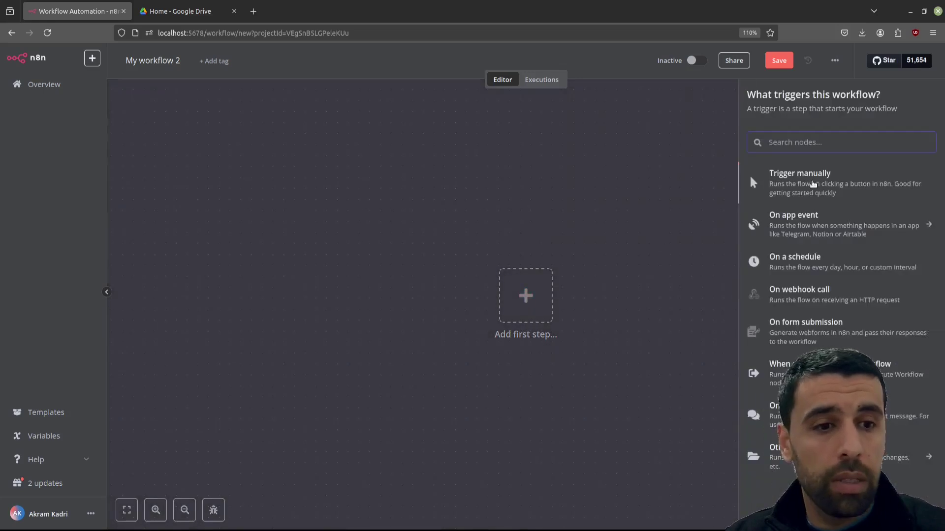
click(813, 181)
drag(538, 323, 352, 311)
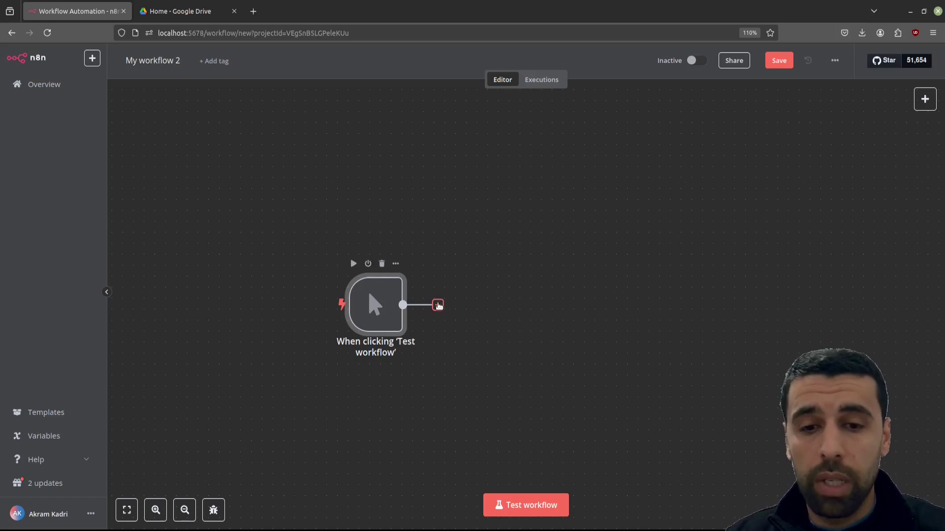
Add a Google Drive node with the Download file action after the manual trigger.
click(438, 305)
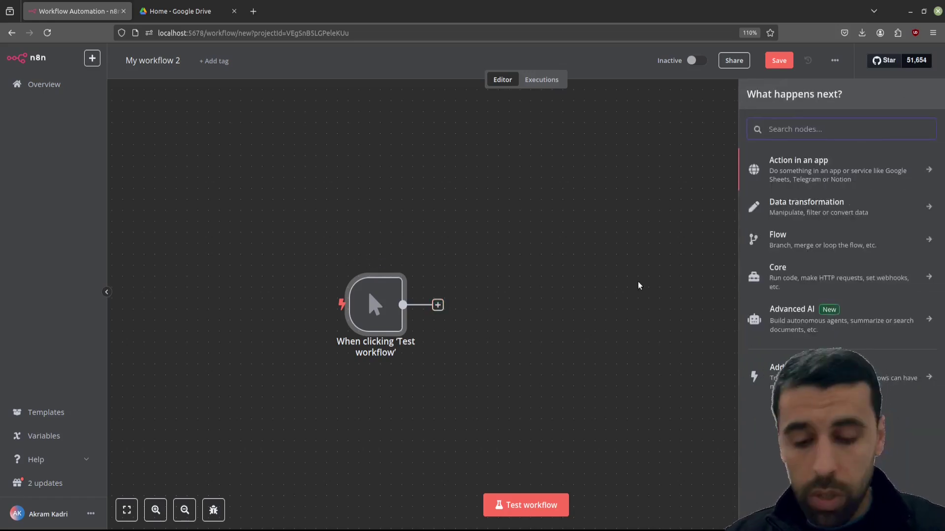
text(drive)
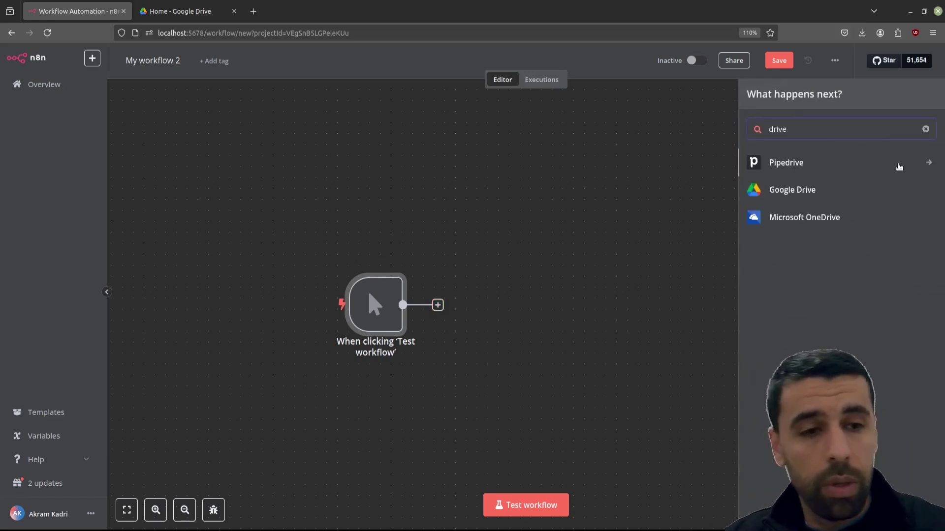
click(796, 193)
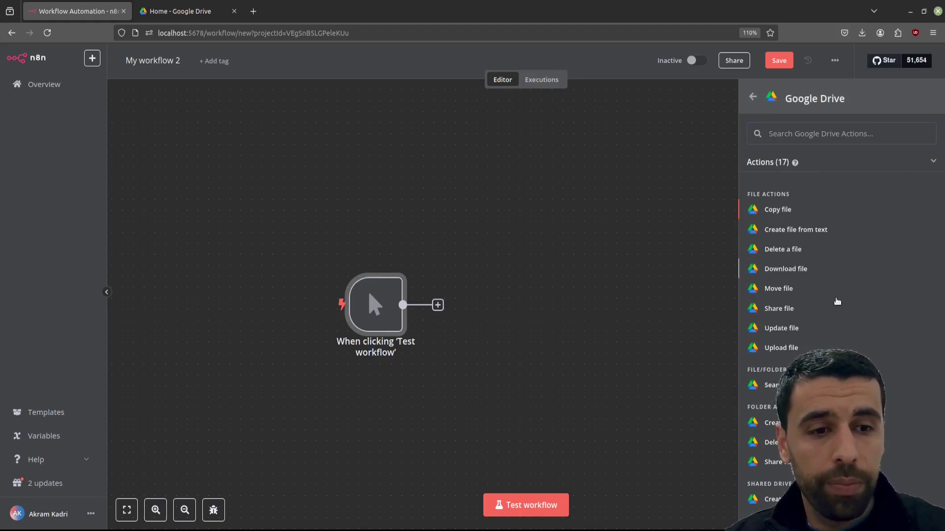
click(782, 273)
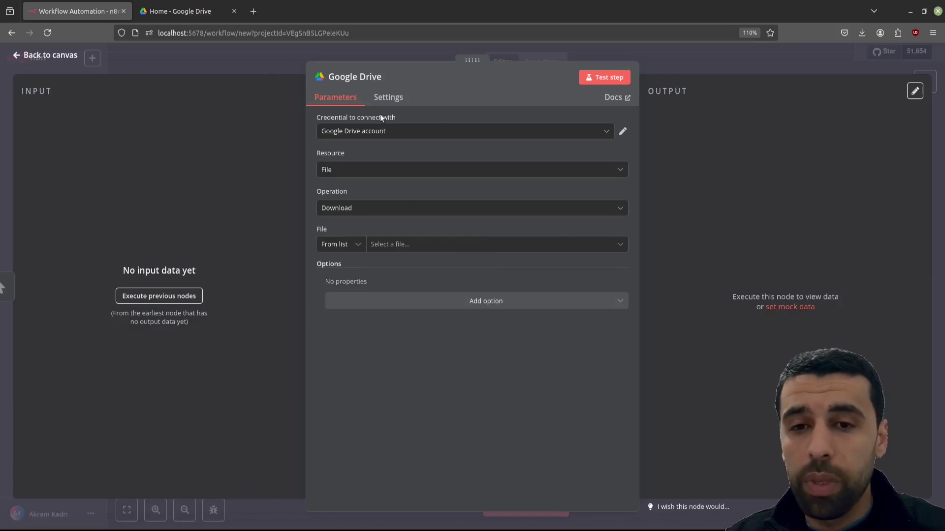
Keep the File resource and Download operation on the Google Drive node, and set the file to be specified By URL.
click(360, 169)
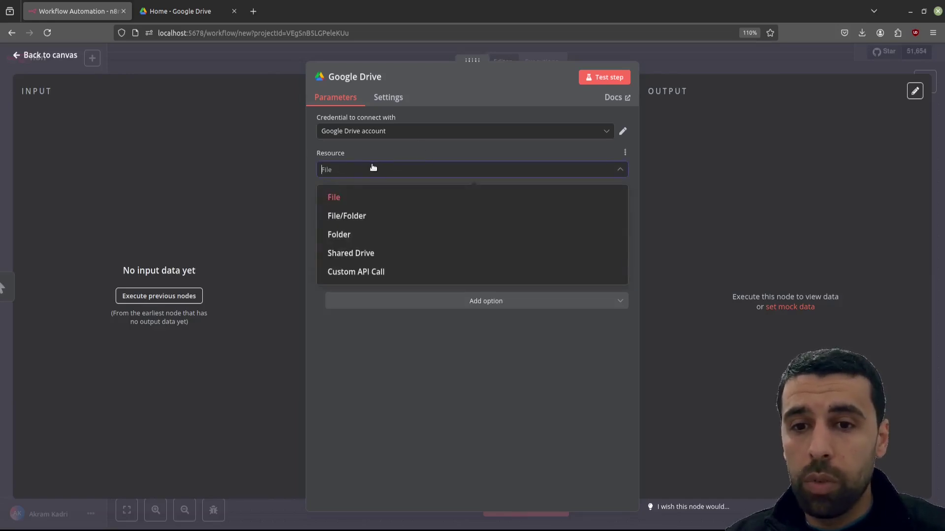
click(364, 173)
click(379, 207)
click(379, 207)
click(357, 245)
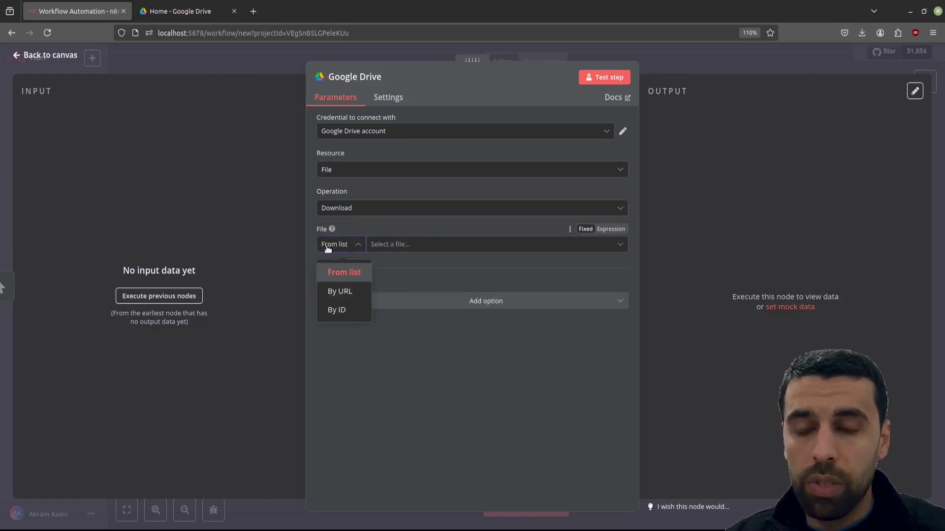
click(353, 296)
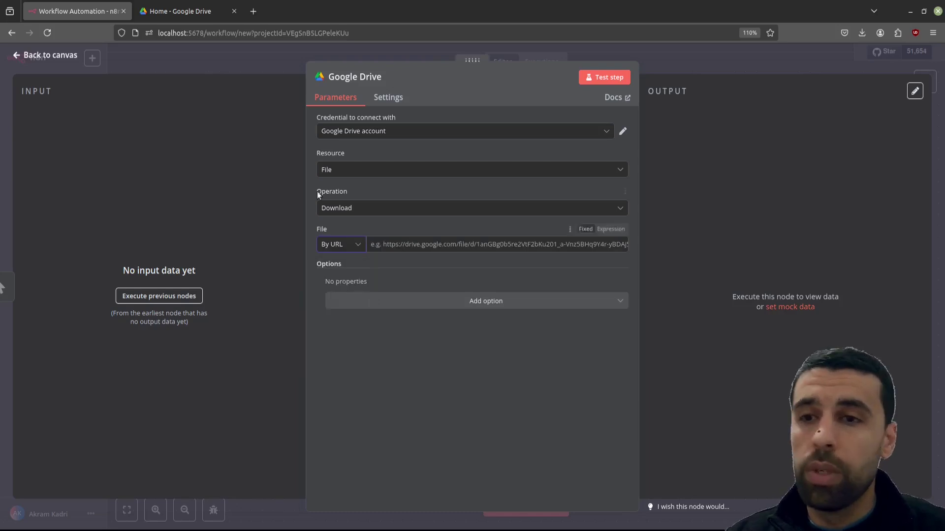
Copy the share link of small_business_social_media.pdf from Google Drive and paste it as the file URL in the n8n Google Drive node.
click(189, 18)
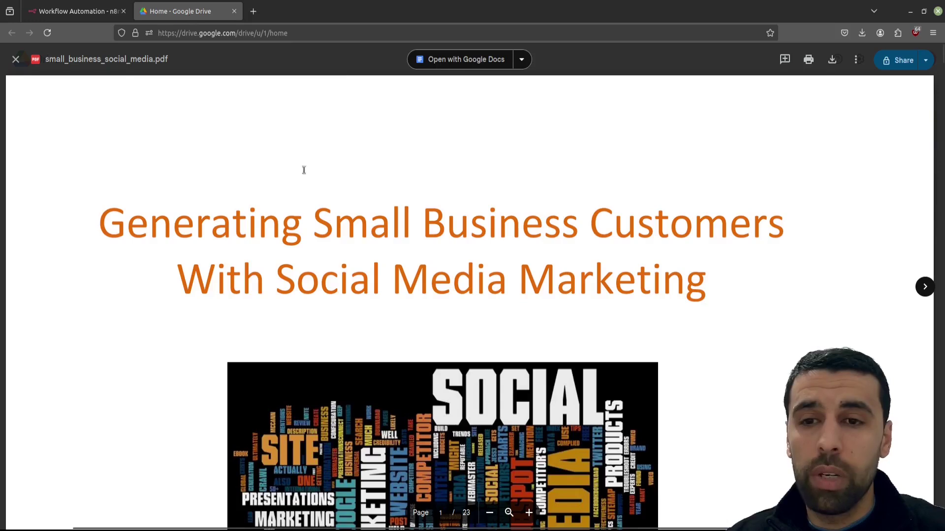
click(925, 61)
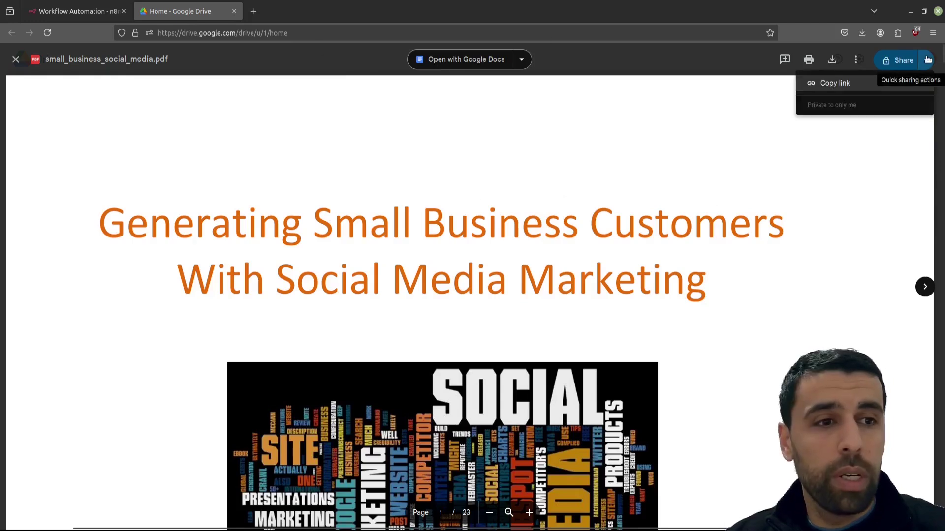
click(857, 85)
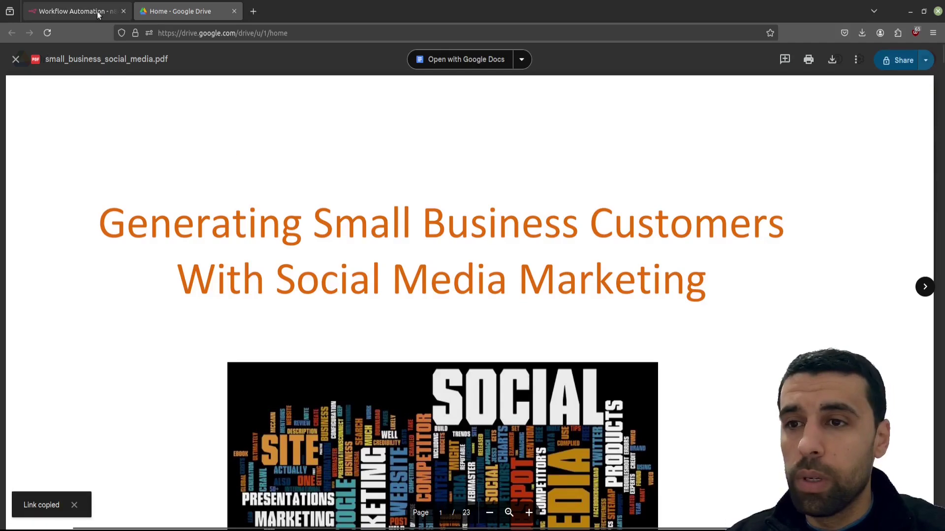
click(76, 11)
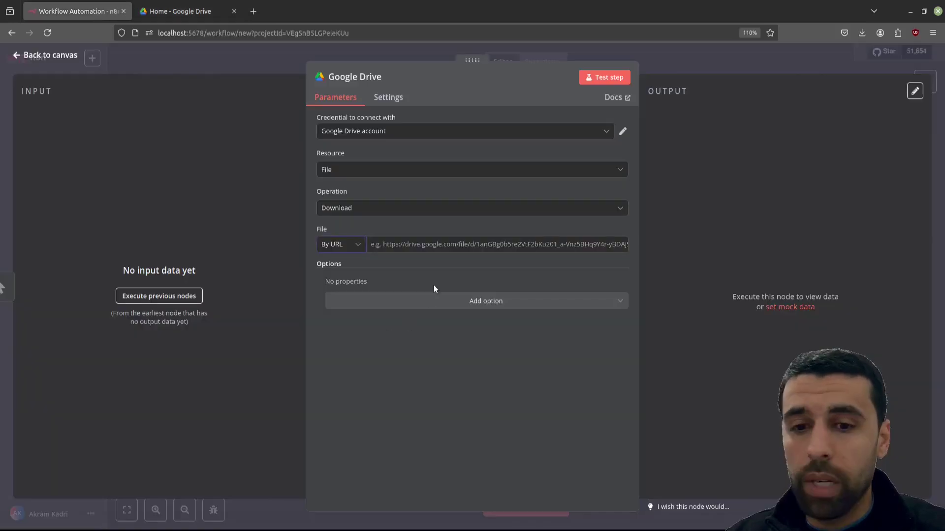
click(398, 245)
key(ctrl+v)
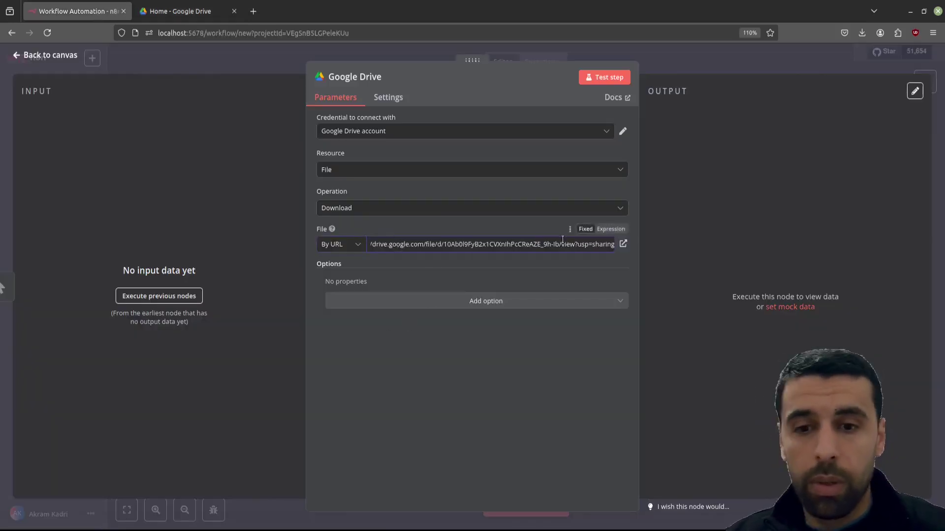
Test the Google Drive step, look through the downloaded PDF in its output, and return to the workflow canvas.
click(605, 78)
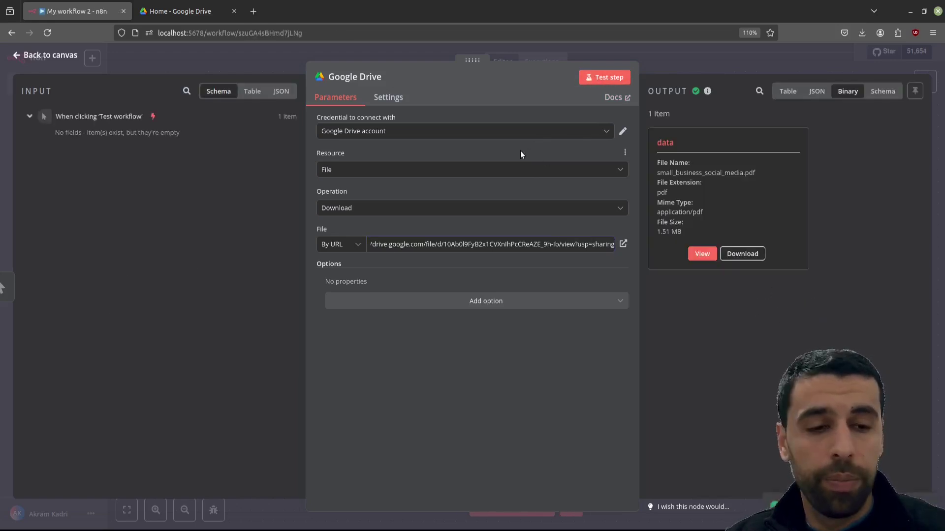
click(700, 256)
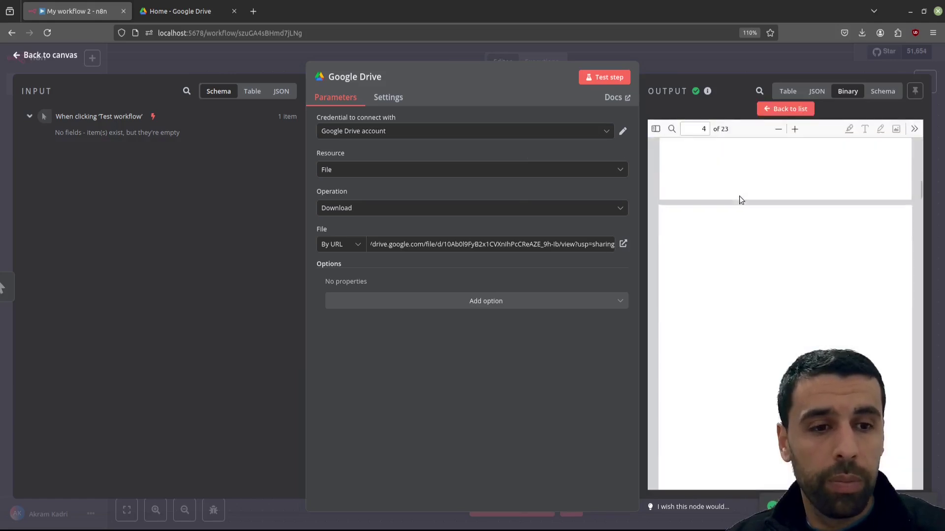
scroll(739, 196, down, 15)
scroll(739, 200, up, 10)
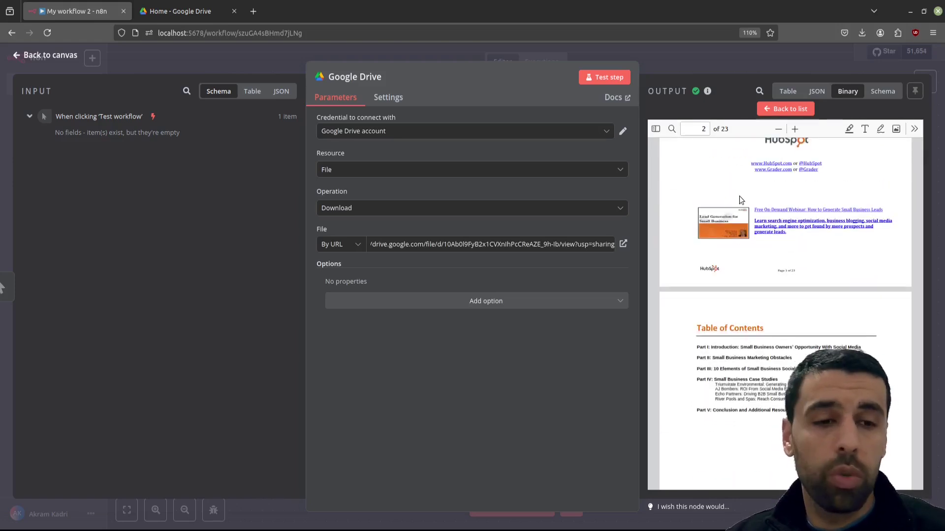
scroll(739, 196, up, 3)
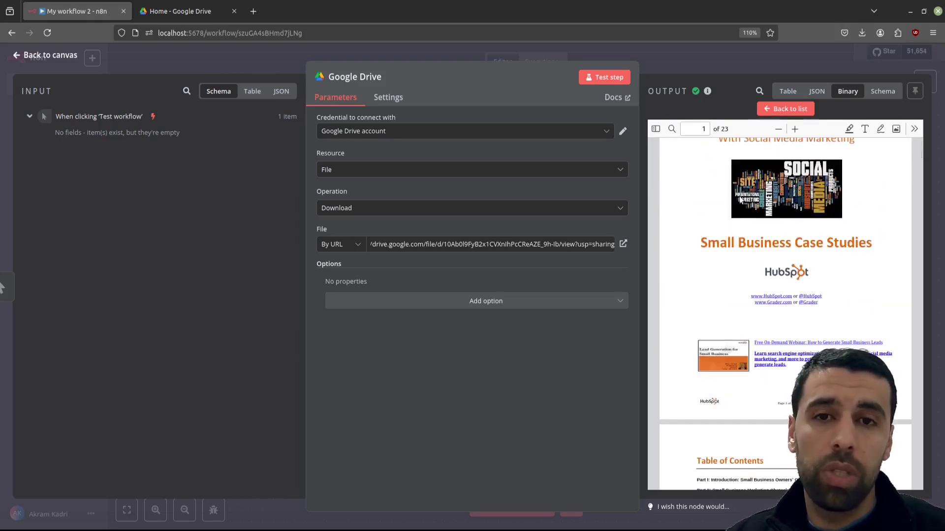
scroll(739, 196, down, 8)
click(660, 61)
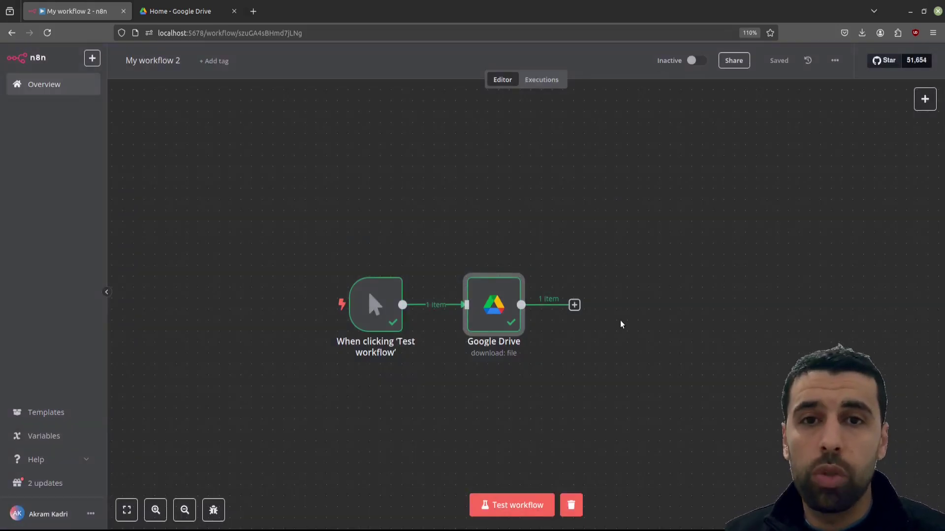
Open pinecone.io in a new browser tab and log in to the Pinecone console.
click(253, 11)
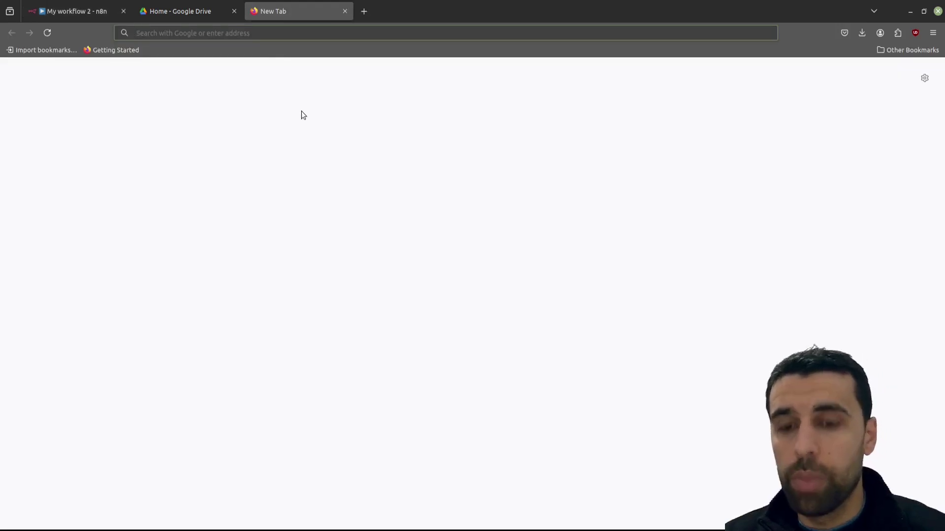
text(pine)
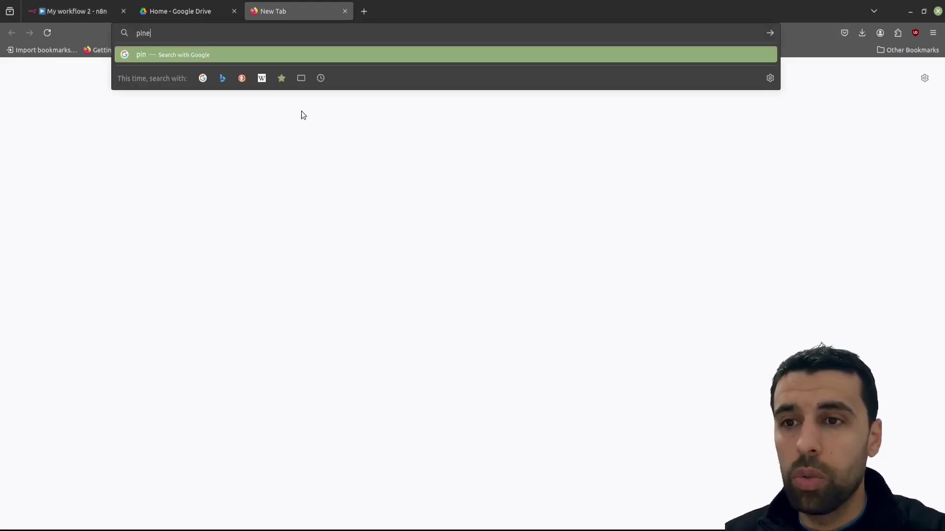
text(cone.io)
key(Return)
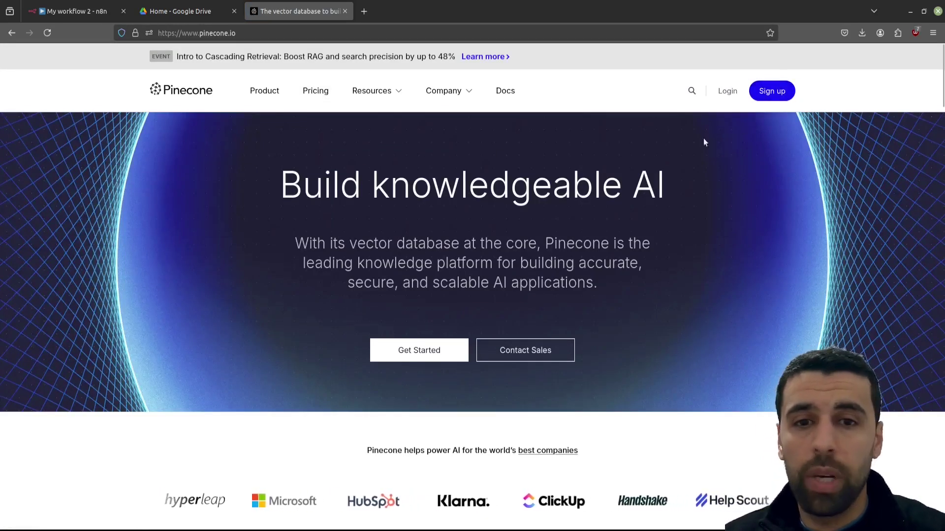
click(727, 92)
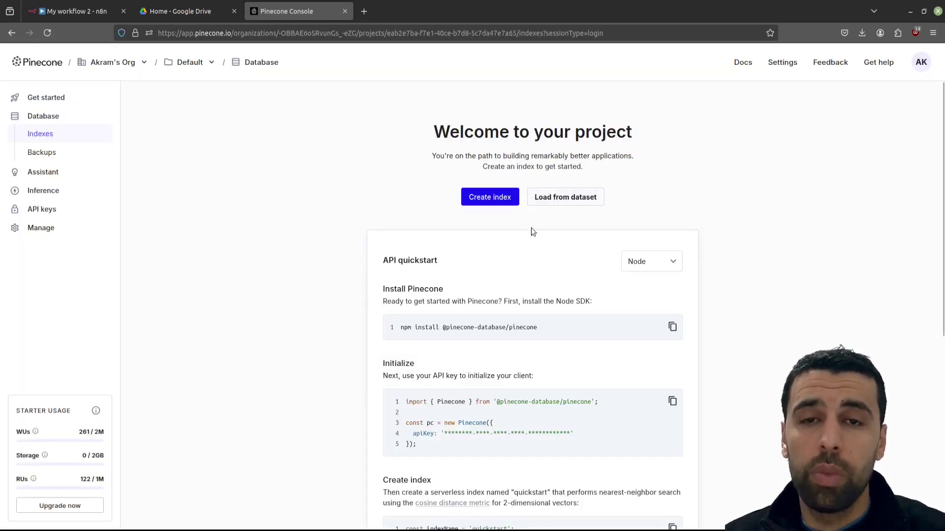
Start creating a new Pinecone index and name it database.
click(488, 198)
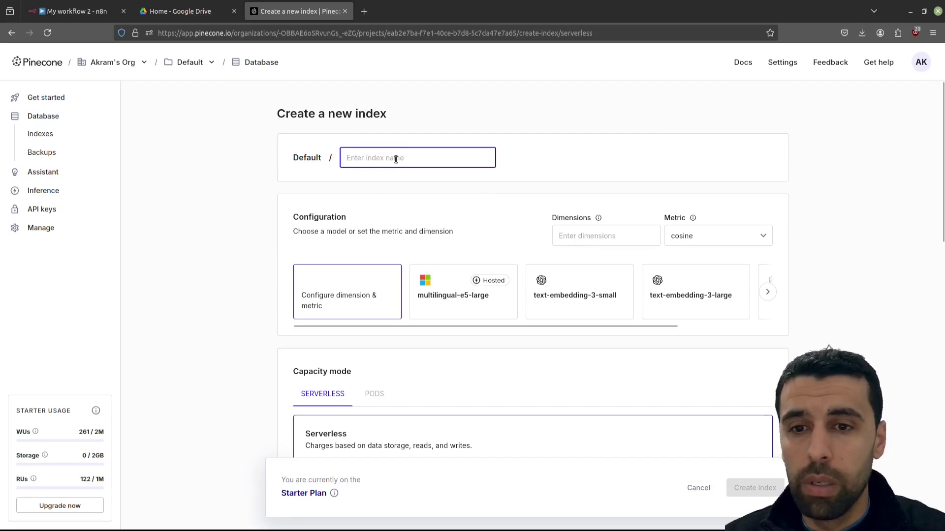
drag(304, 158, 403, 159)
click(399, 158)
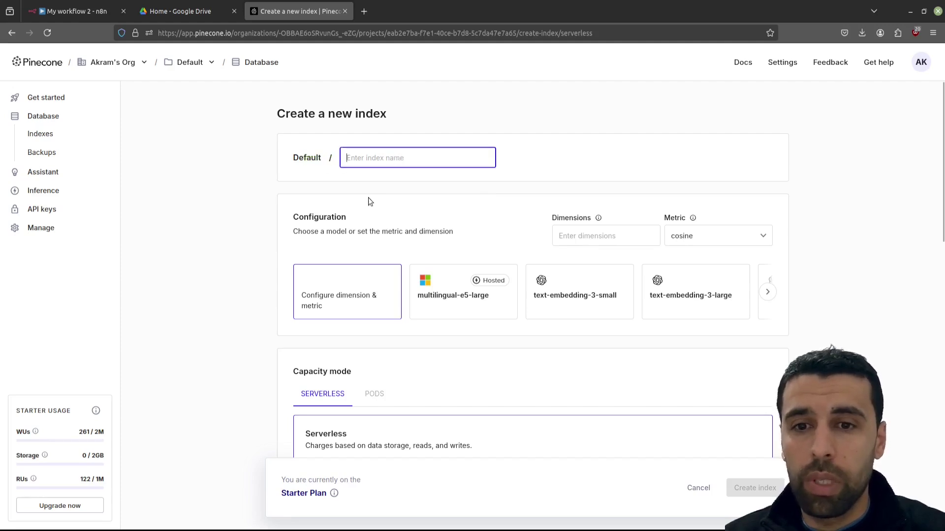
text(database)
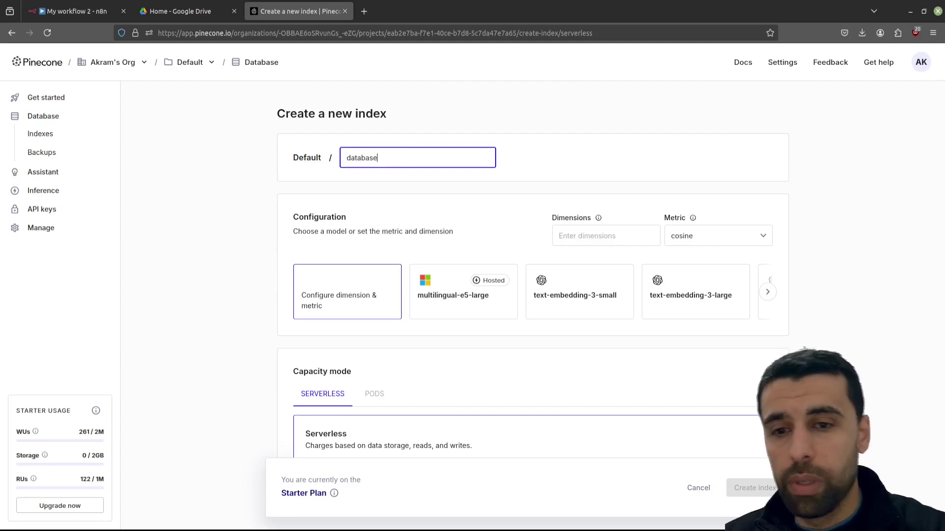
Look through the embedding model presets for the index and choose the custom dimension and metric configuration.
scroll(483, 217, down, 2)
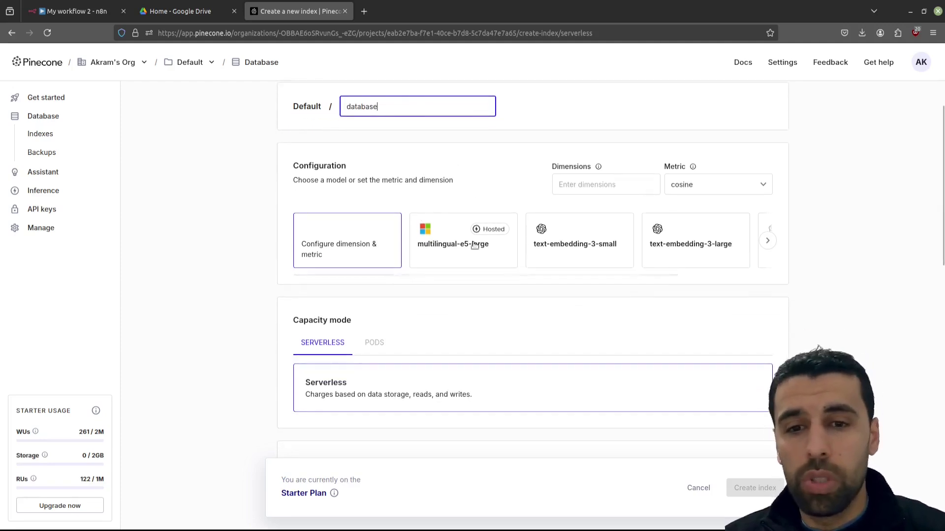
drag(517, 275, 487, 274)
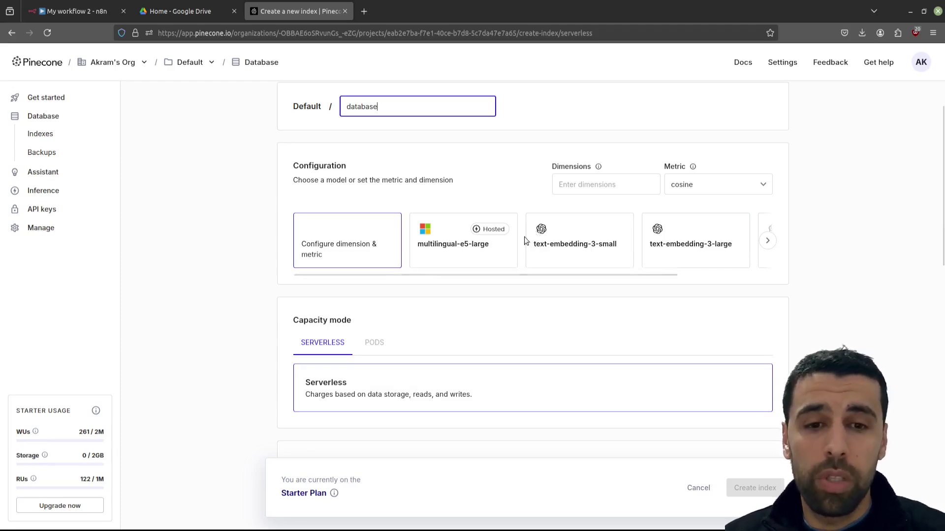
scroll(461, 276, right, 2)
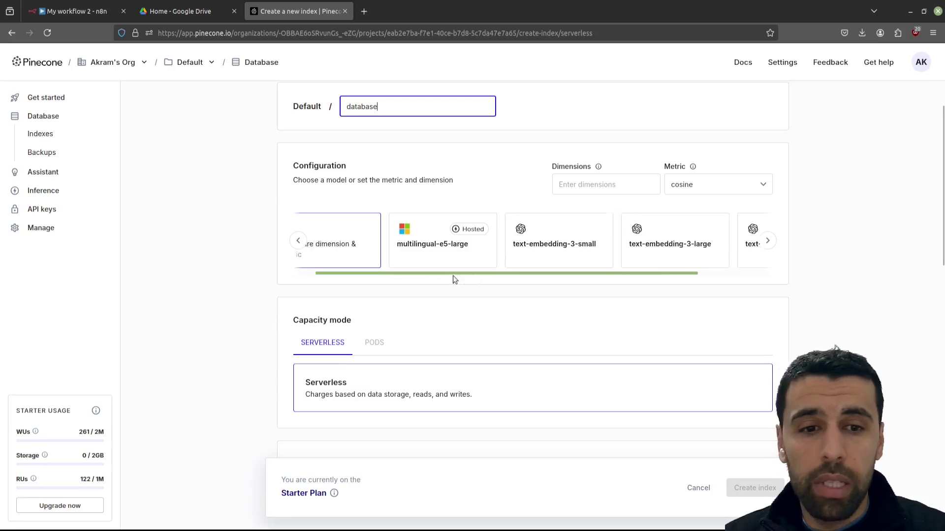
scroll(453, 271, left, 2)
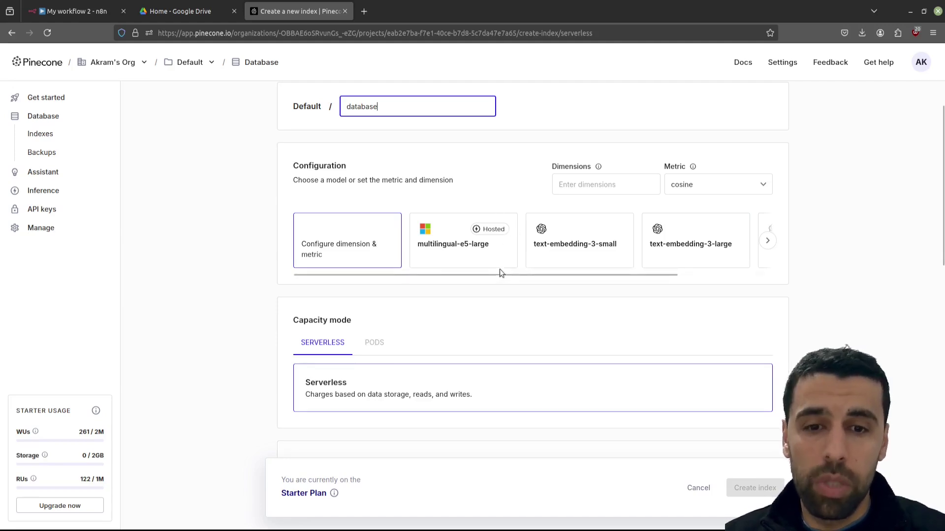
drag(486, 278, 581, 270)
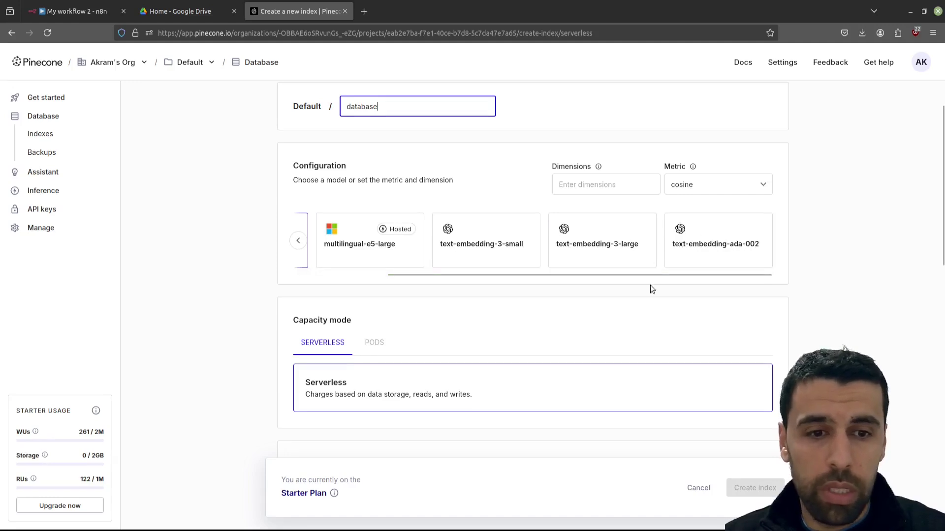
drag(644, 274, 497, 275)
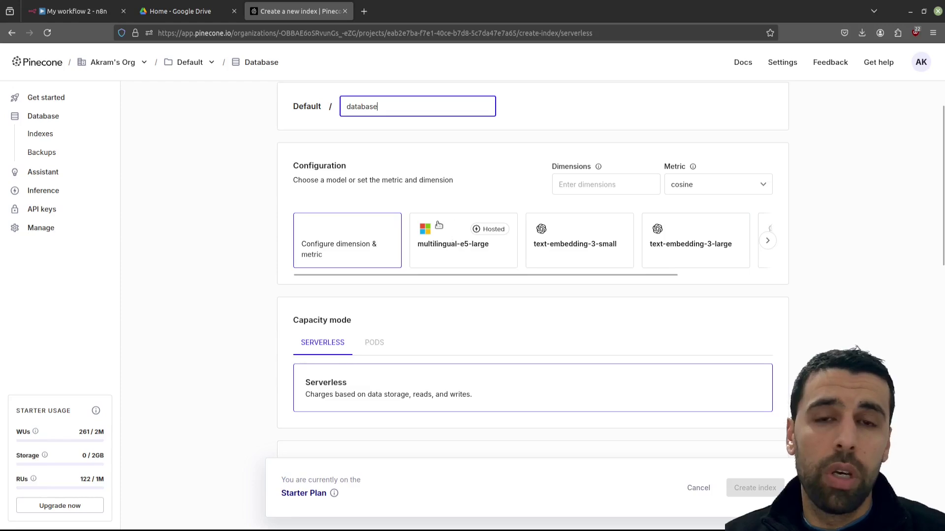
click(328, 236)
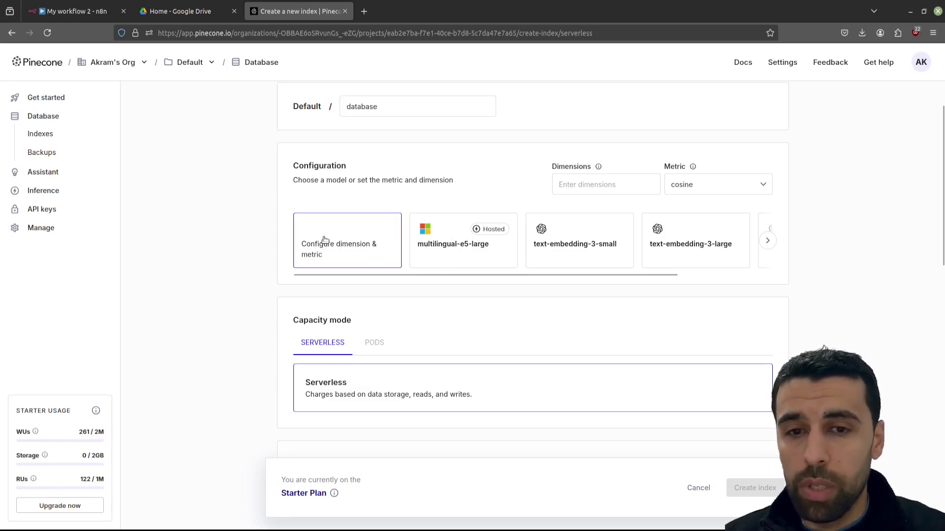
Set the index's dimensions to 1,024 and check the metric options, keeping cosine.
click(599, 183)
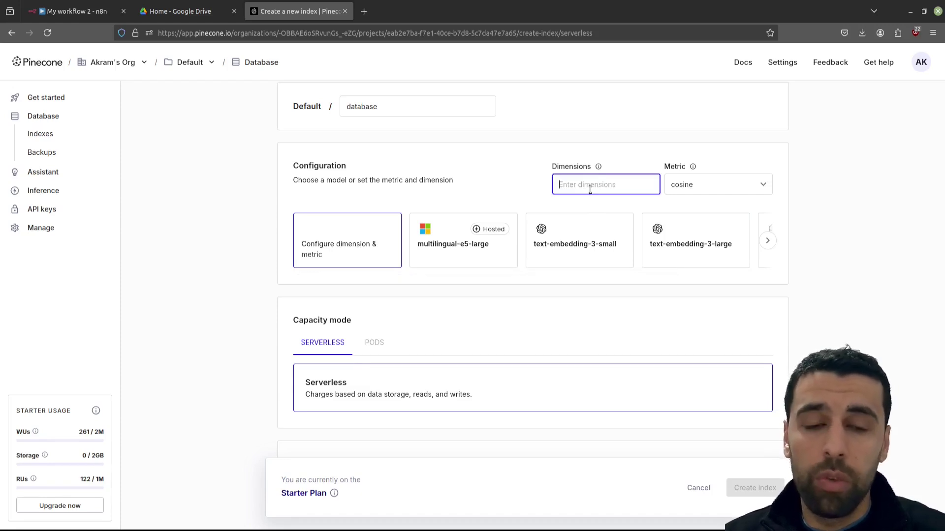
text(1,024)
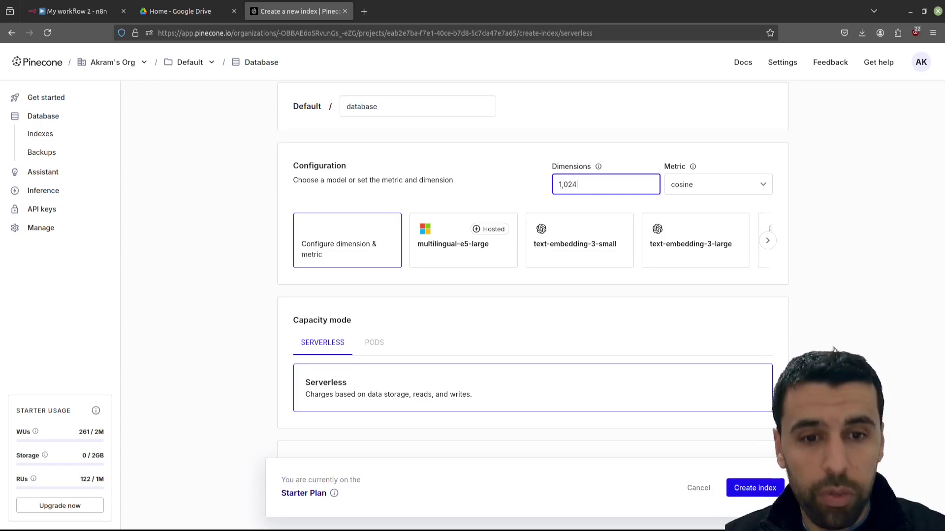
click(736, 147)
mouse_move(694, 169)
click(706, 188)
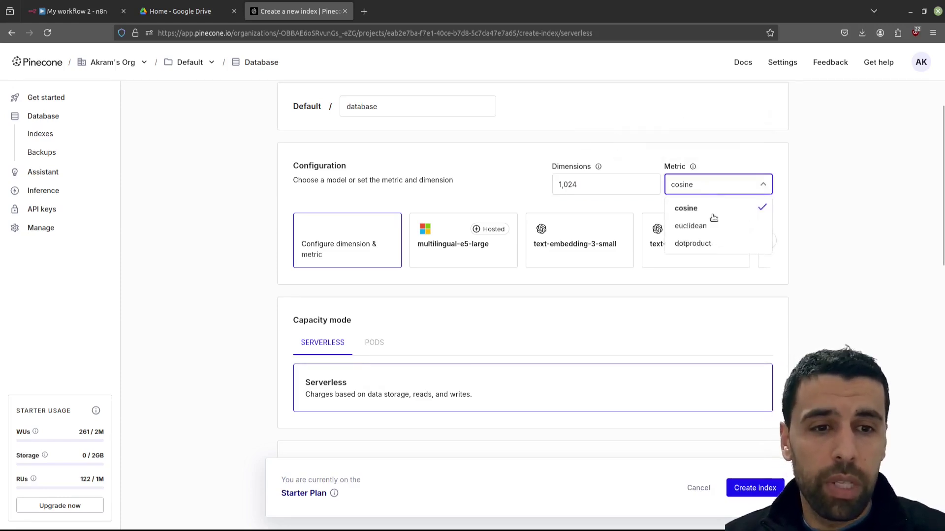
click(734, 165)
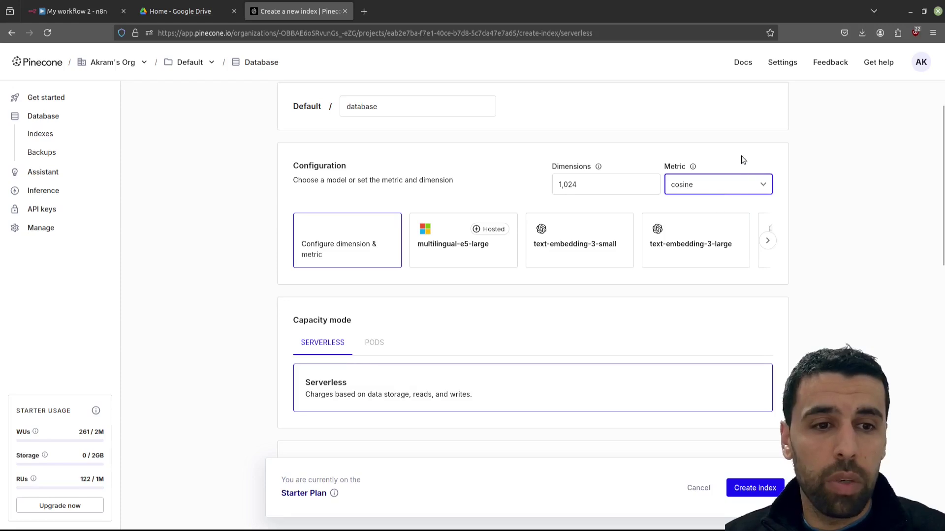
Review the serverless, AWS and Virginia us-east-1 settings, keep them, and create the index.
scroll(500, 266, down, 3)
scroll(368, 176, down, 1)
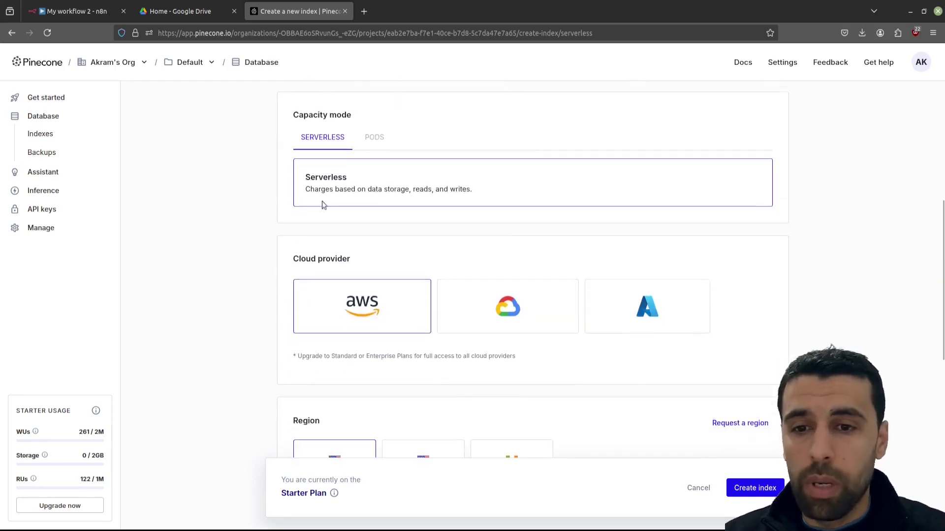
scroll(367, 256, down, 2)
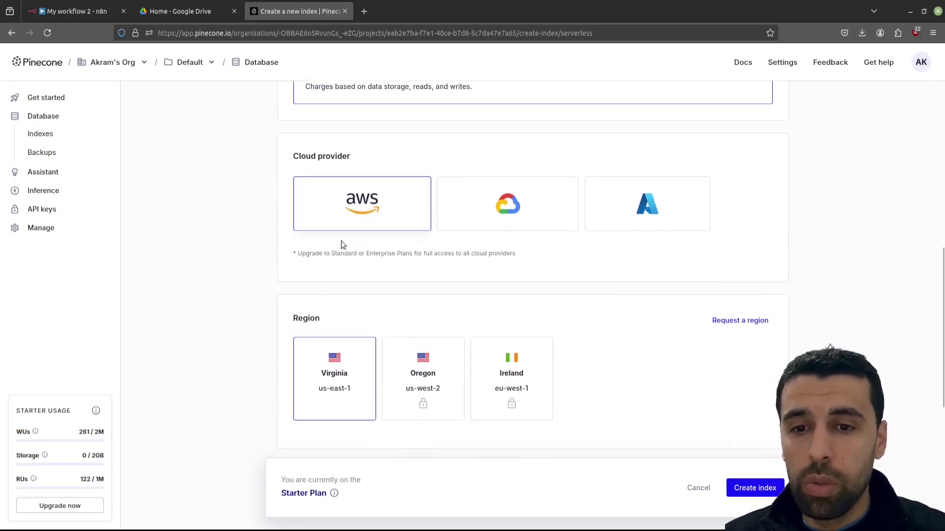
scroll(374, 224, down, 2)
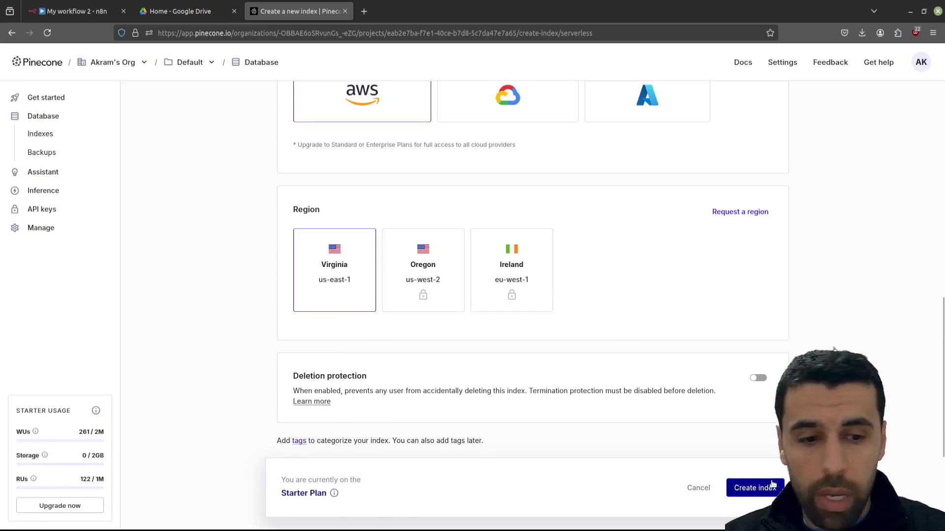
click(755, 492)
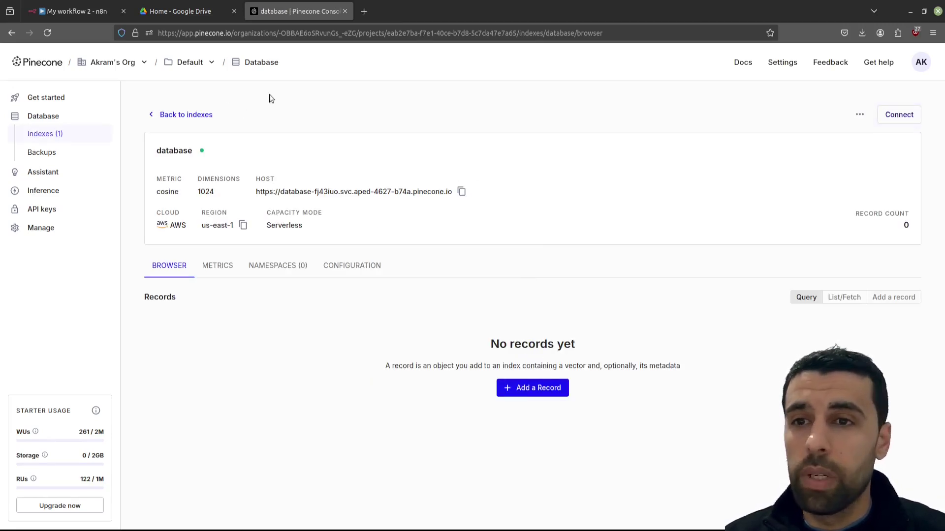
Switch to the n8n workflow and add a Pinecone Vector Store node after Google Drive with the Retrieve documents for AI processing action.
click(72, 11)
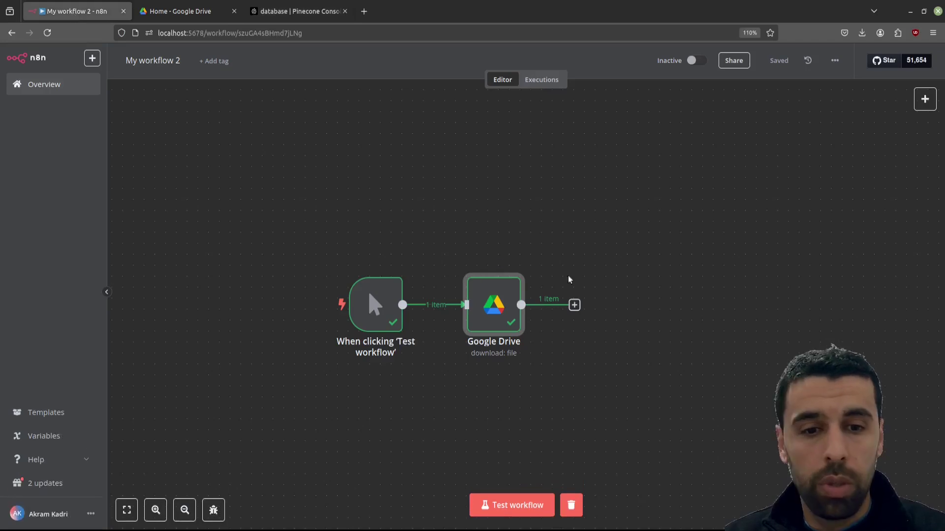
click(575, 306)
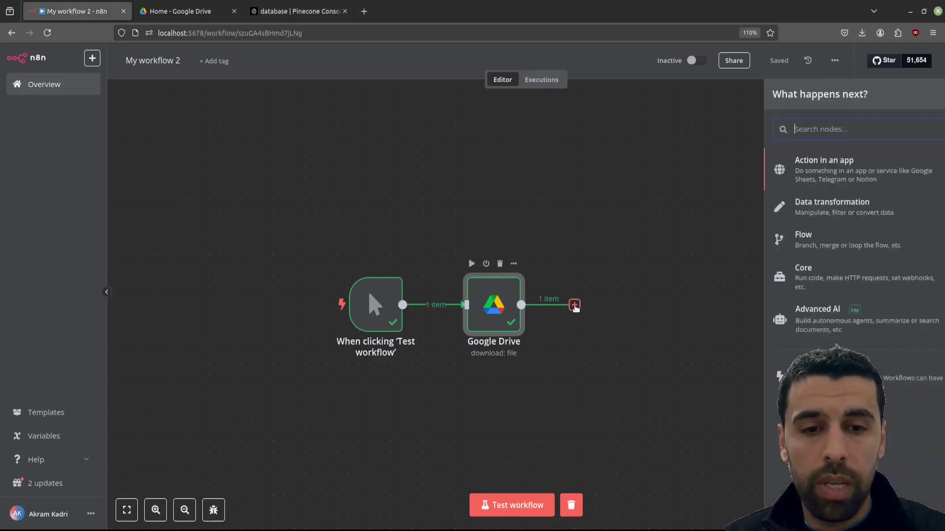
text(p)
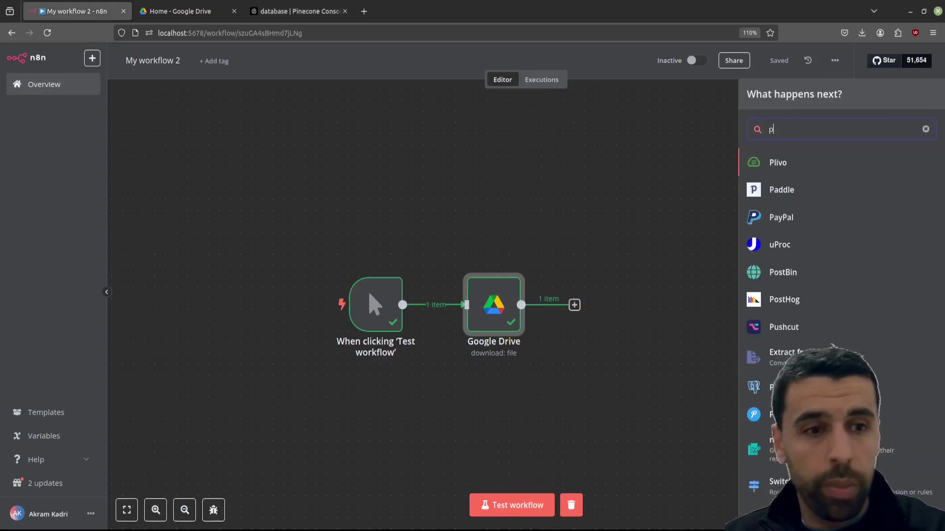
text(inecon)
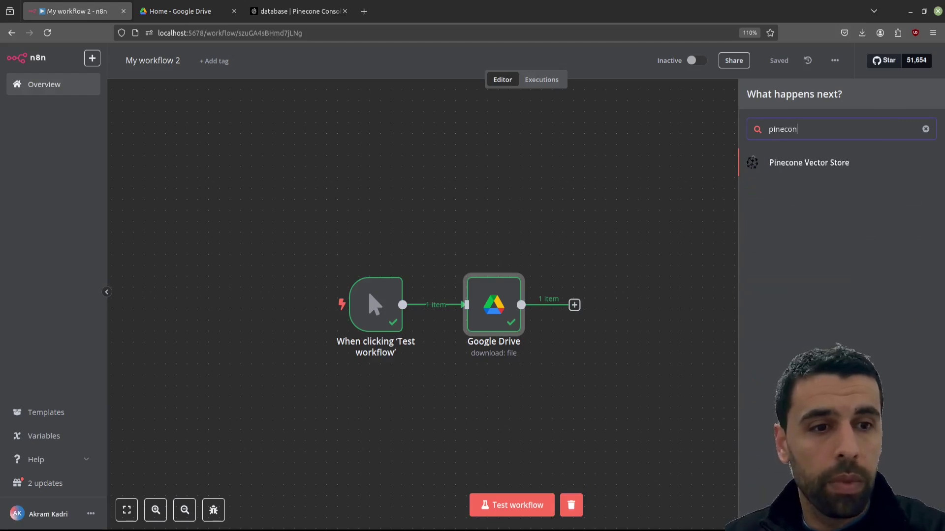
click(810, 170)
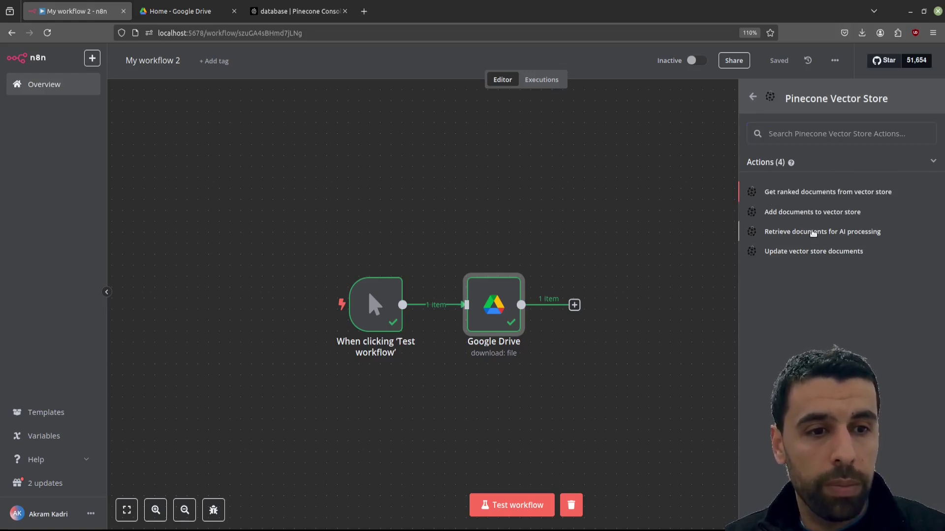
click(813, 232)
Set the Pinecone node's operation mode to Insert Documents, choose the database index from the list, and return to the canvas.
click(438, 170)
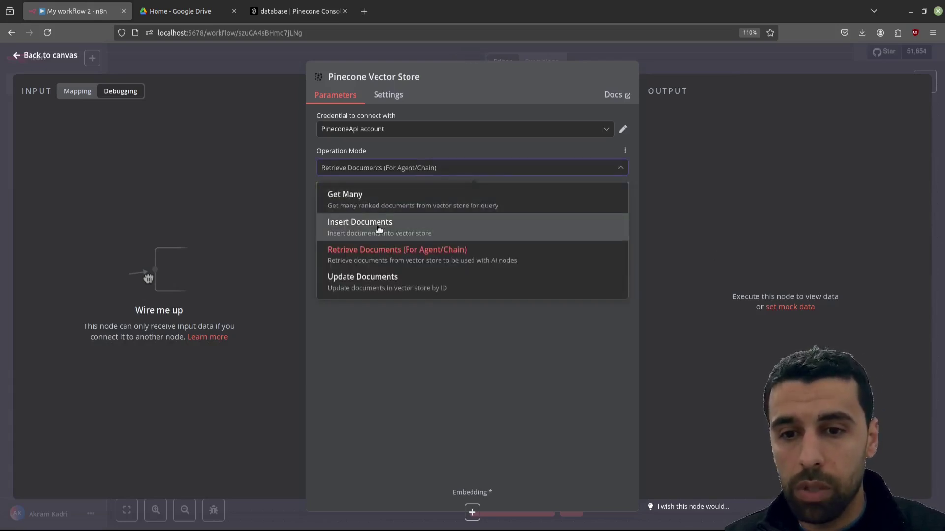
click(369, 225)
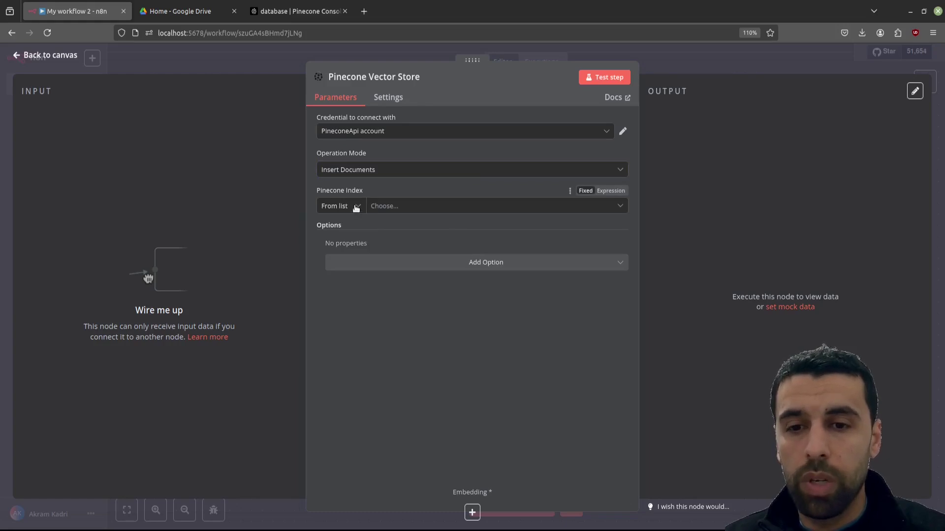
click(356, 207)
click(357, 206)
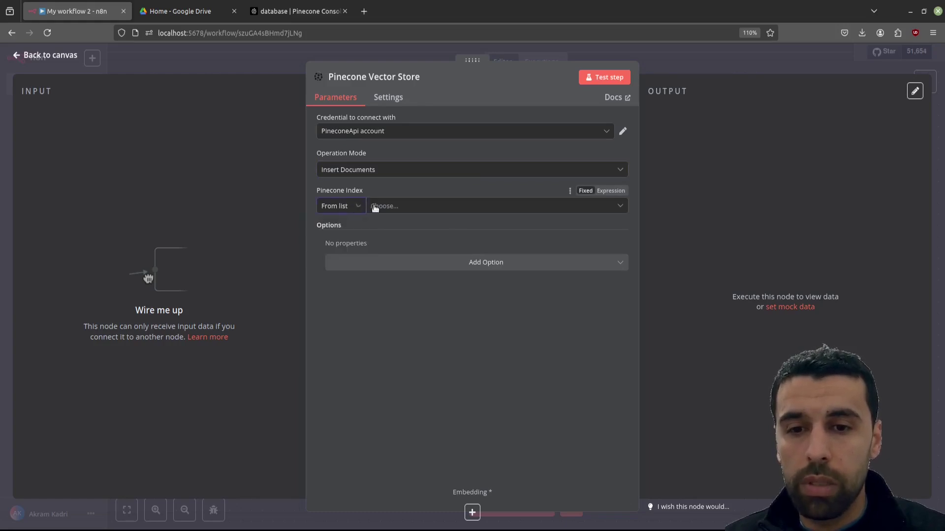
click(400, 207)
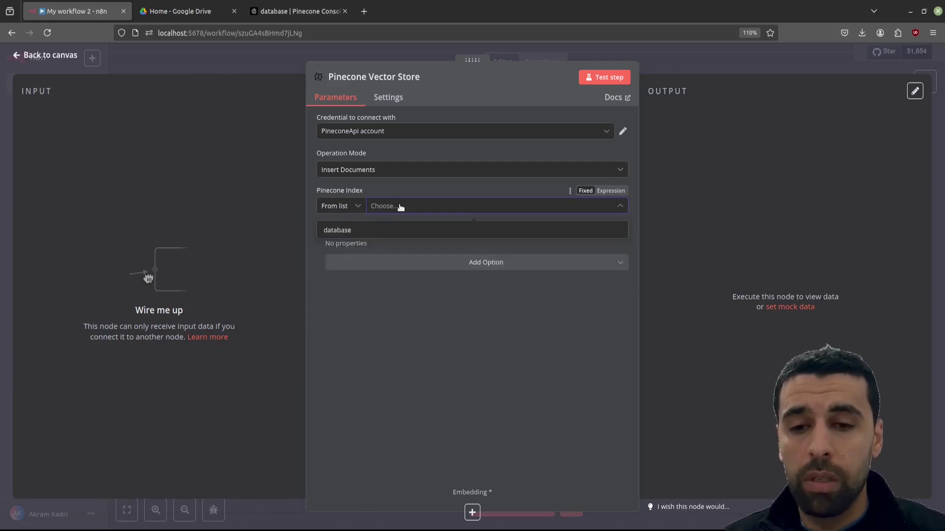
click(347, 231)
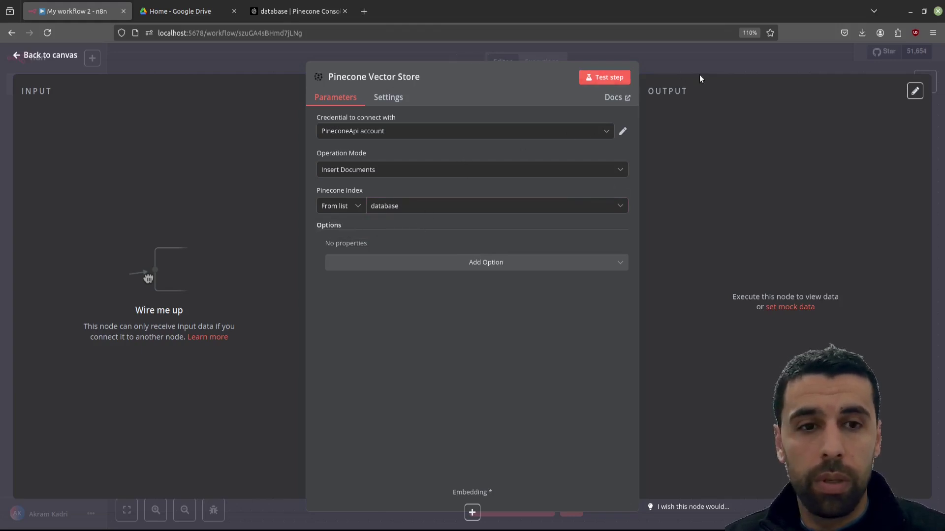
click(680, 67)
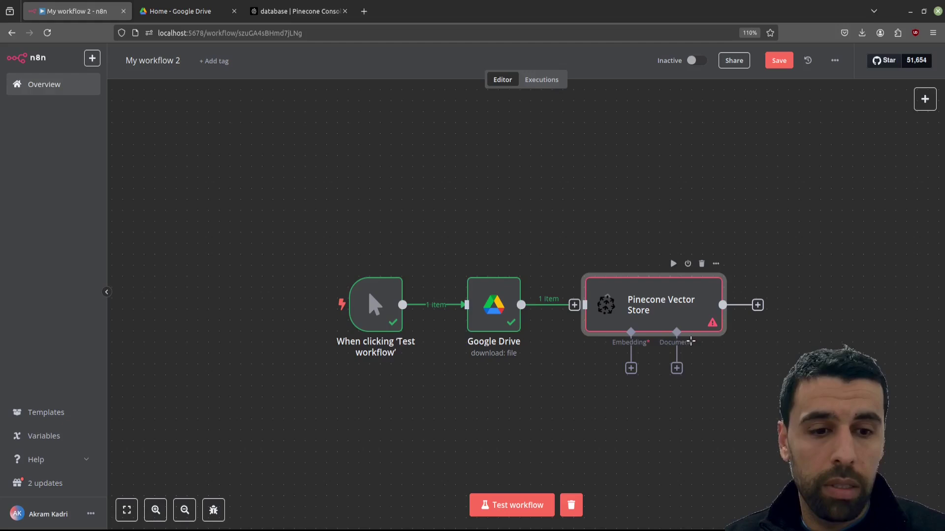
Attach an Embeddings Mistral Cloud node to the Pinecone Vector Store's embedding input, using the mistral-embed model.
scroll(674, 359, down, 3)
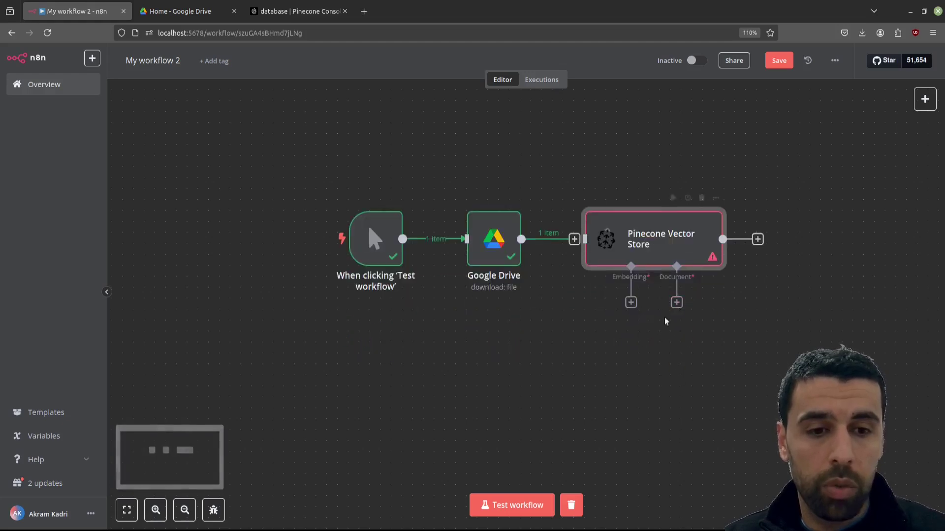
click(631, 302)
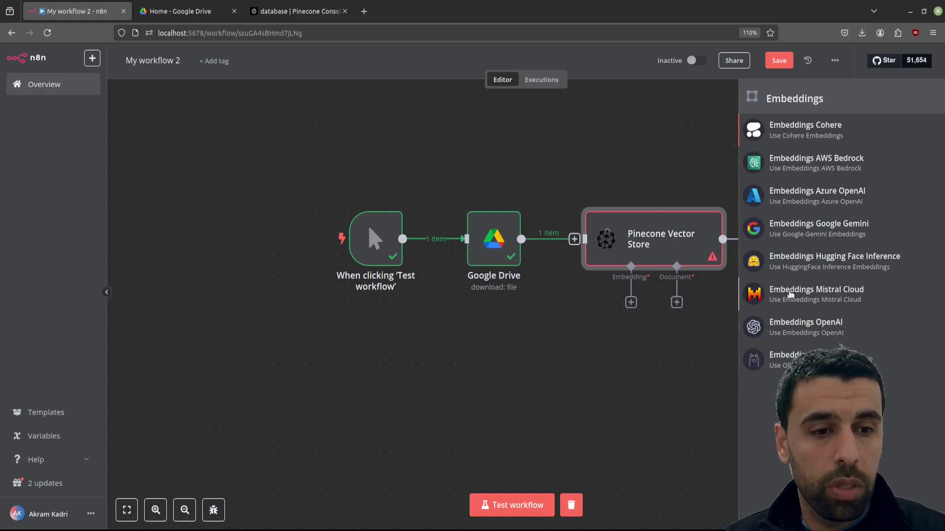
click(791, 294)
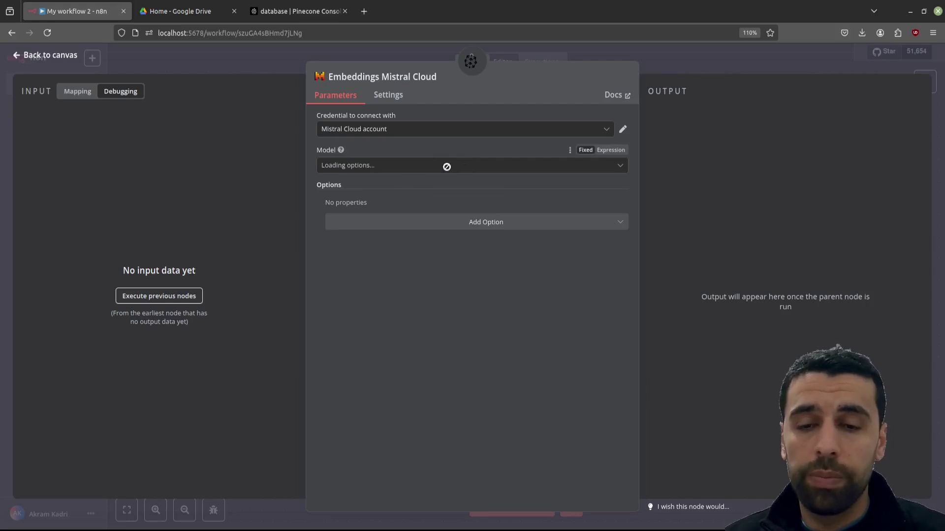
click(368, 167)
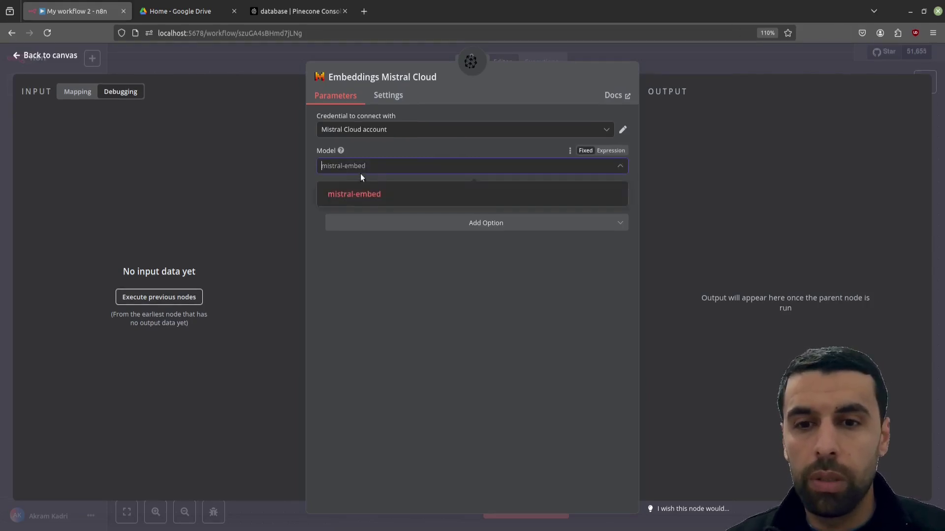
click(370, 193)
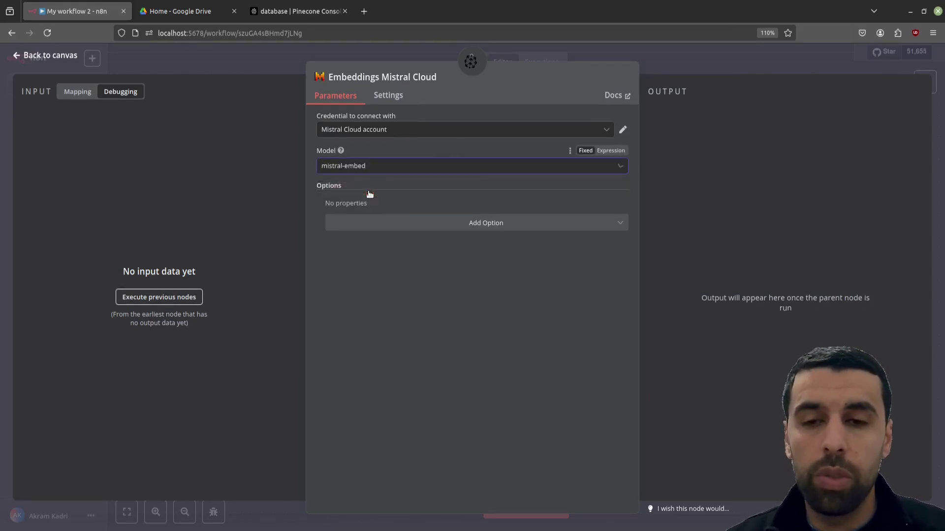
click(654, 61)
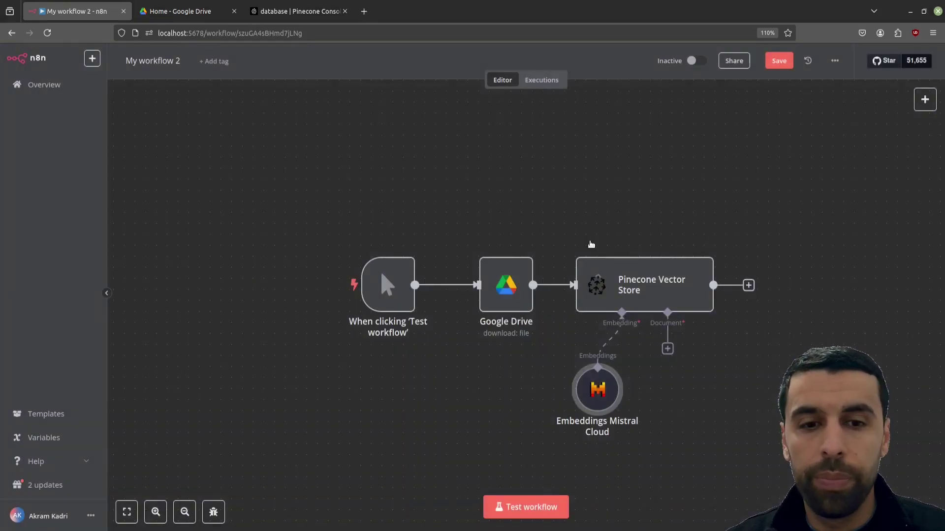
Attach a Default Data Loader to the Pinecone Vector Store's document input and set its type of data to Binary.
click(667, 350)
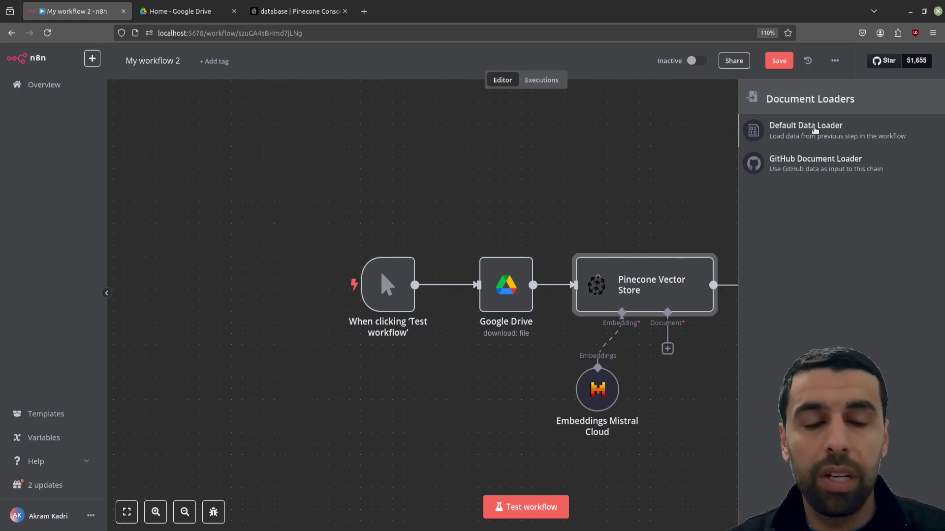
click(741, 145)
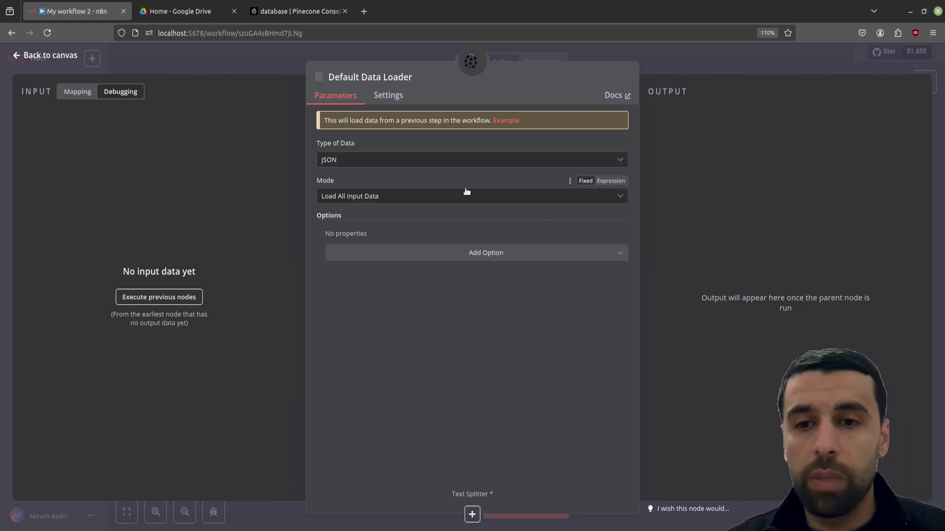
click(357, 160)
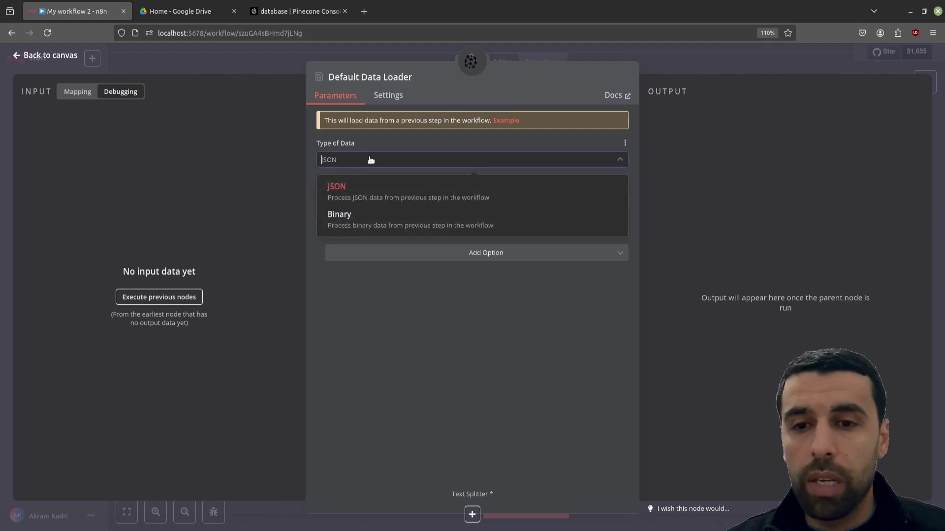
click(352, 219)
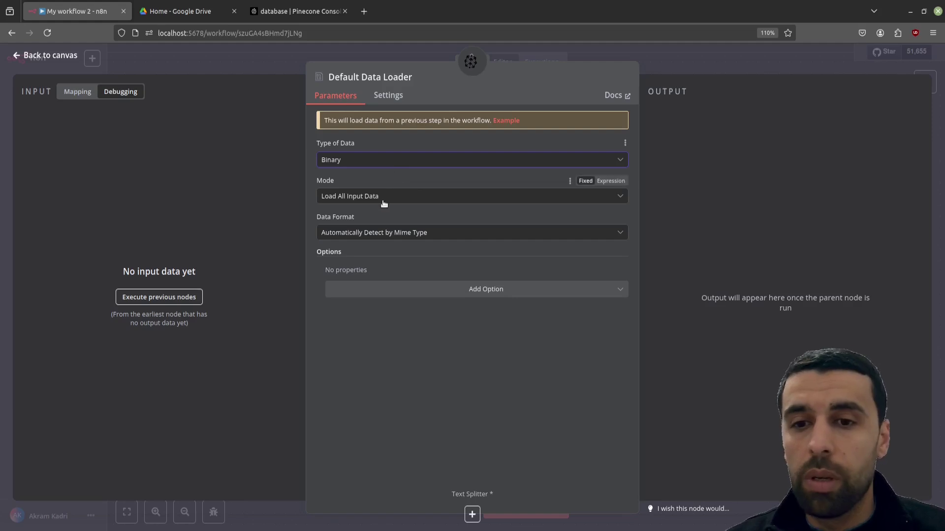
Keep the data loader's mode as Load All Input Data and its format as Automatically Detect by Mime Type, and return to the canvas.
click(362, 203)
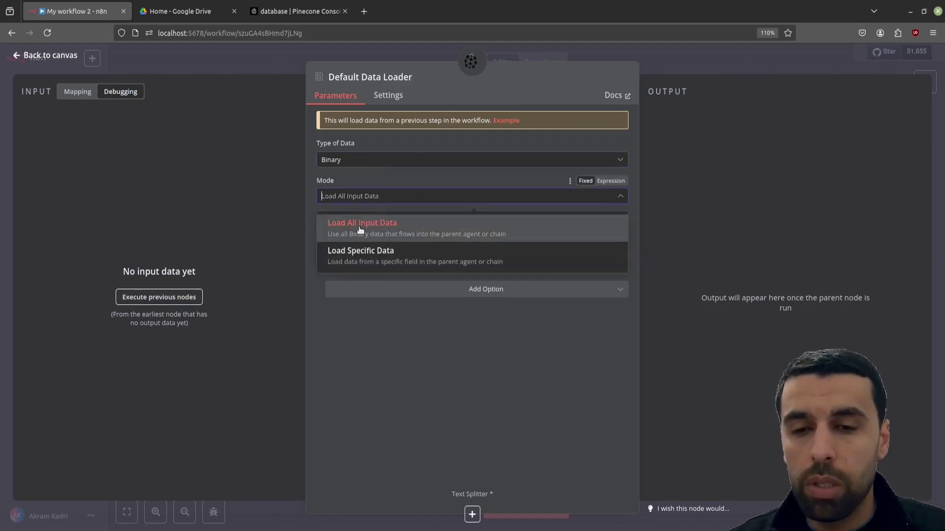
click(395, 232)
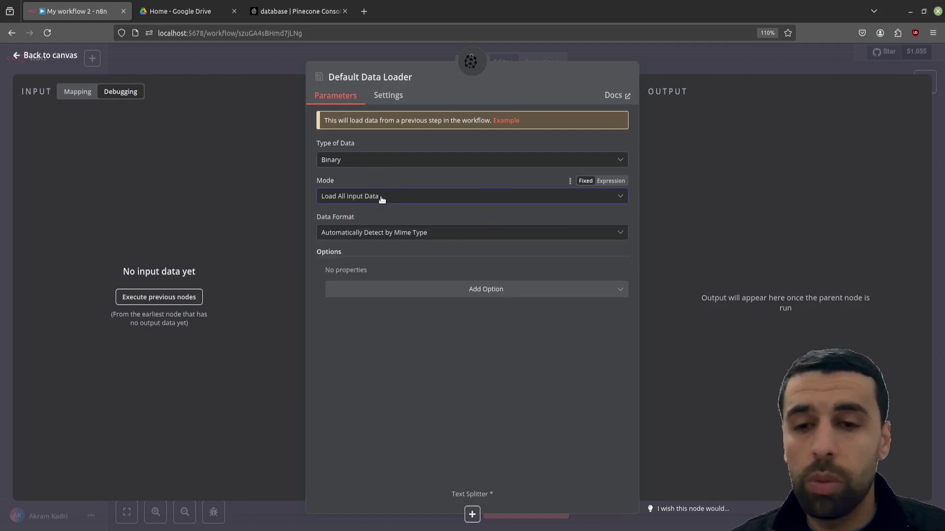
click(369, 236)
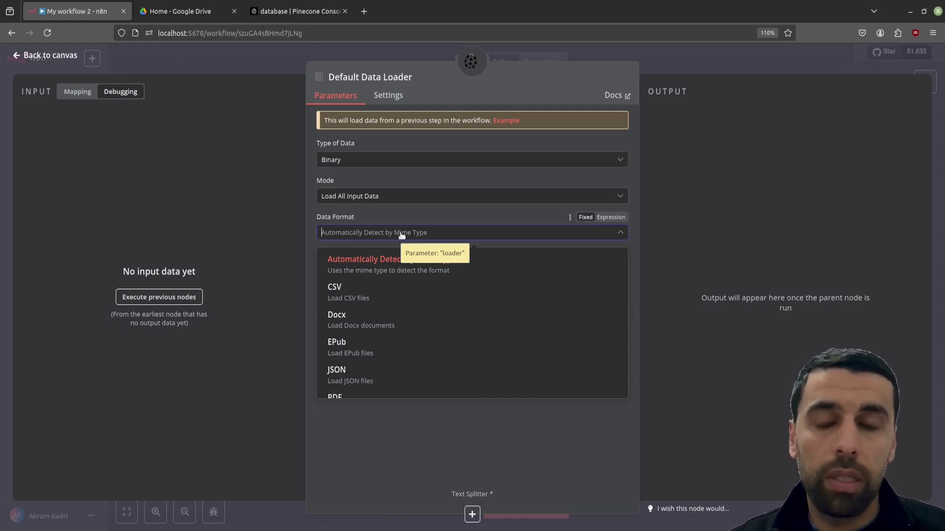
click(370, 266)
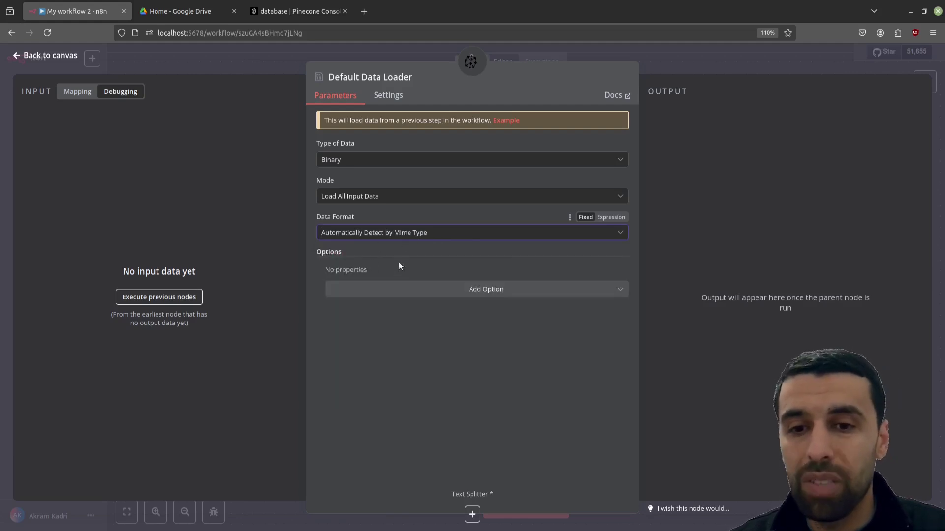
click(657, 74)
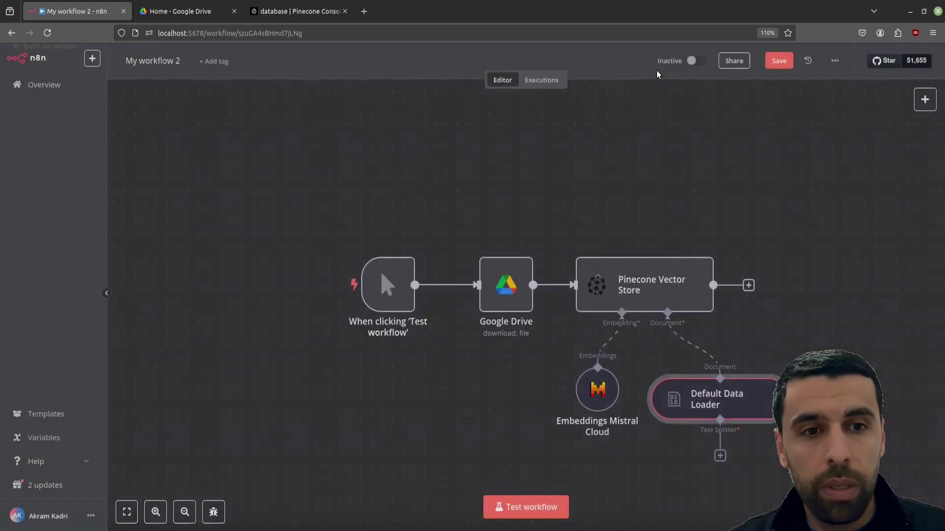
scroll(727, 270, down, 4)
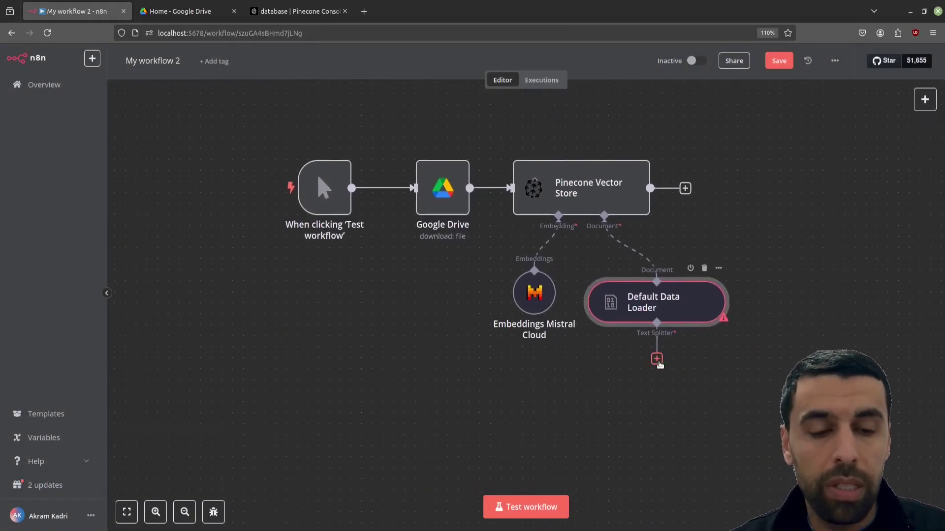
Attach a Recursive Character Text Splitter to the Default Data Loader with chunk size 1000 and chunk overlap 150, and return to the canvas.
click(657, 359)
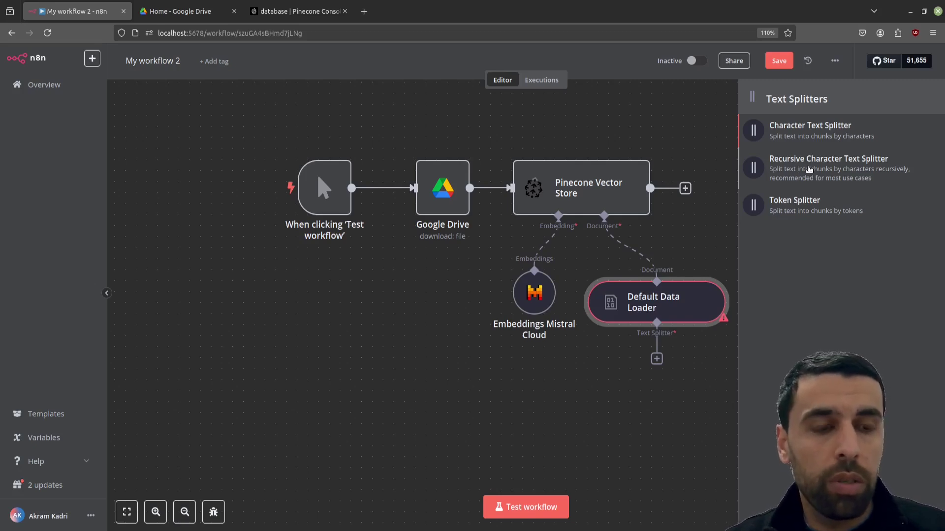
click(777, 162)
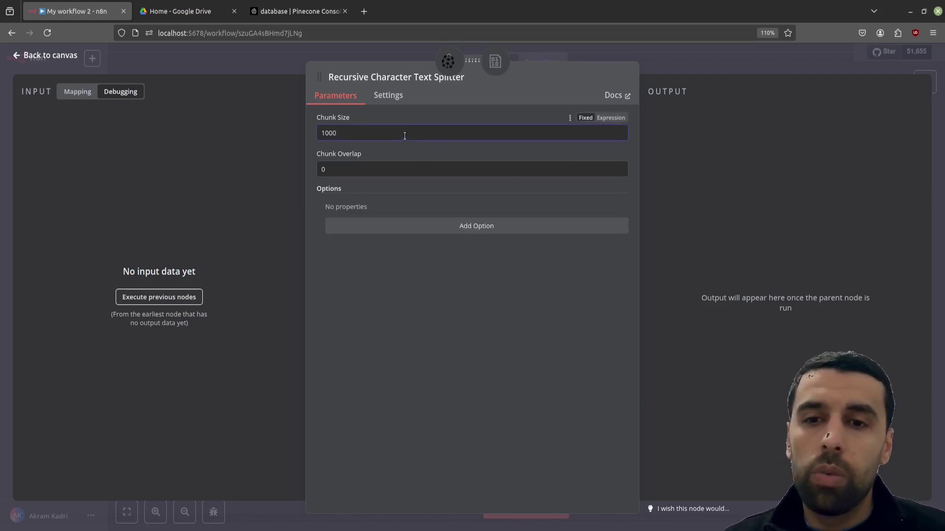
click(369, 170)
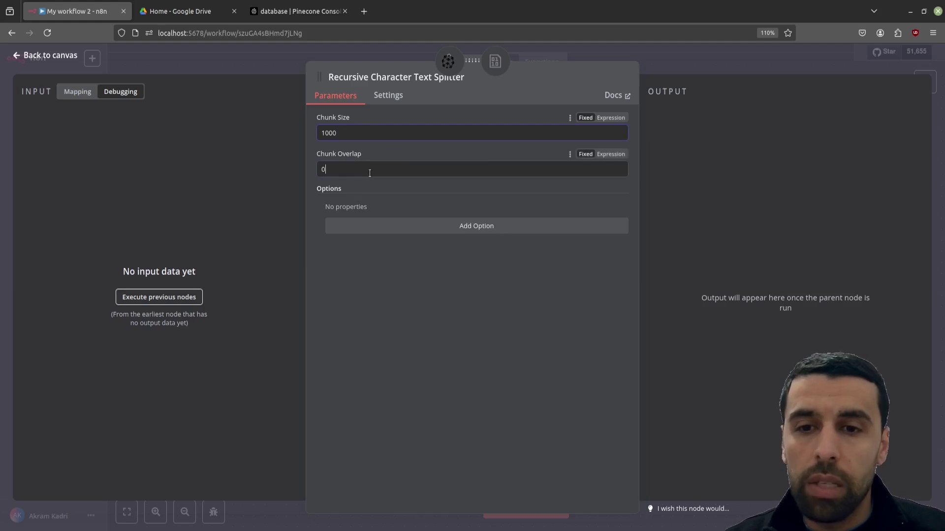
click(368, 132)
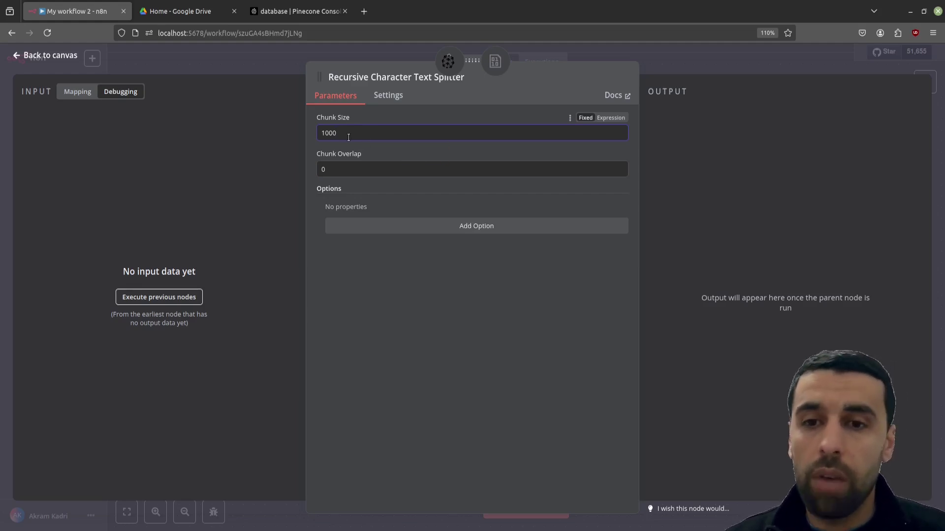
drag(373, 135, 317, 136)
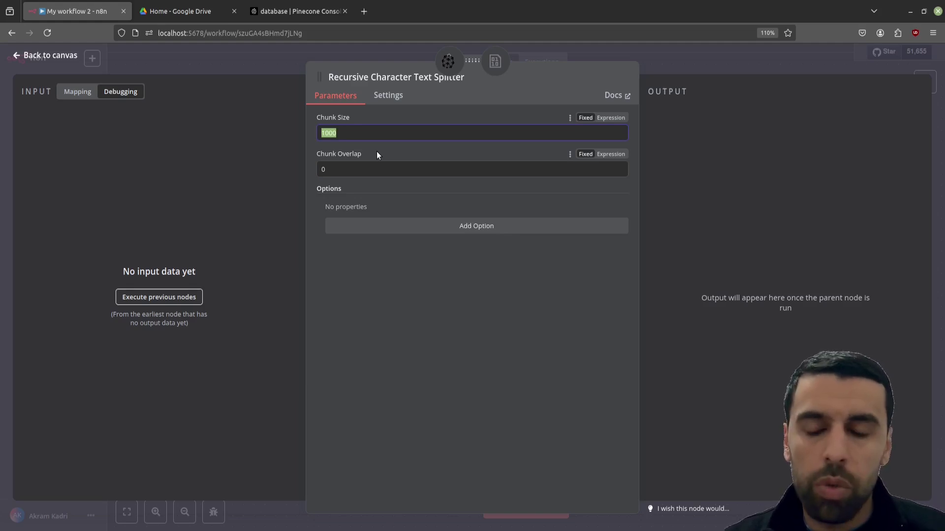
double_click(367, 175)
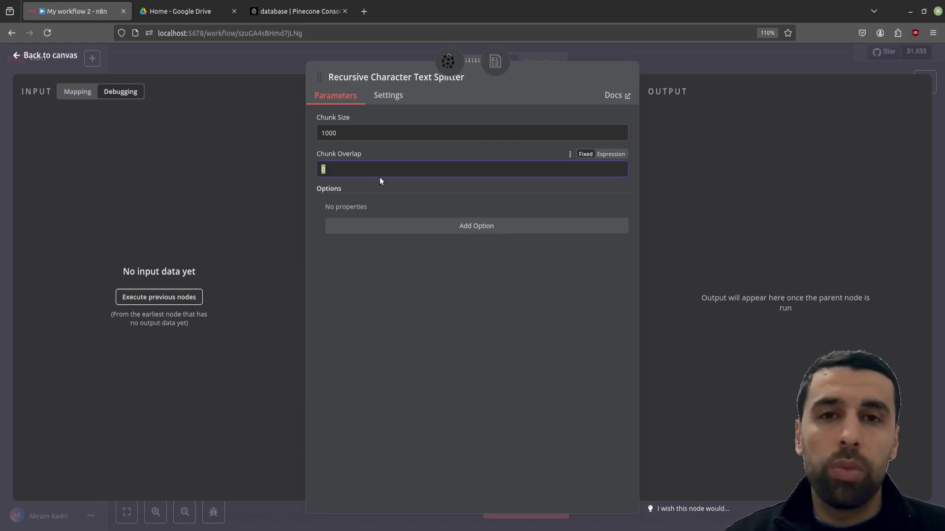
click(370, 168)
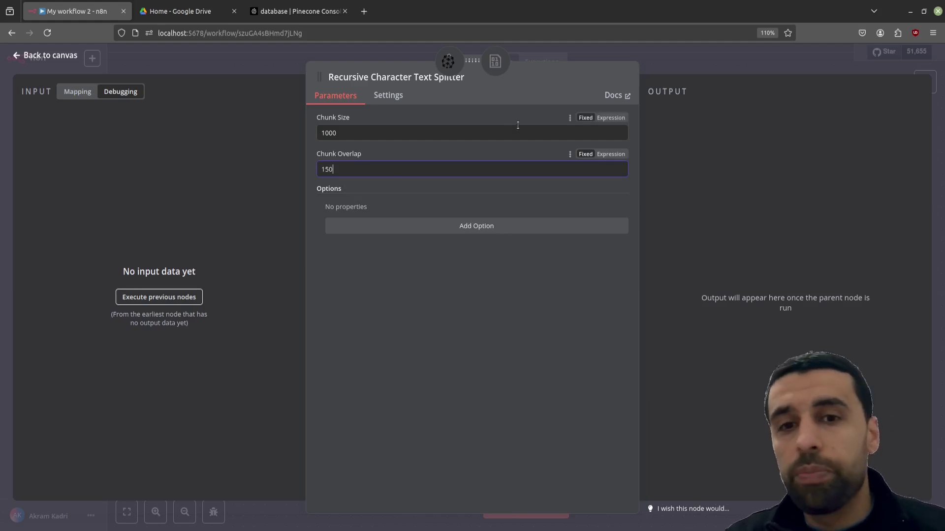
click(698, 61)
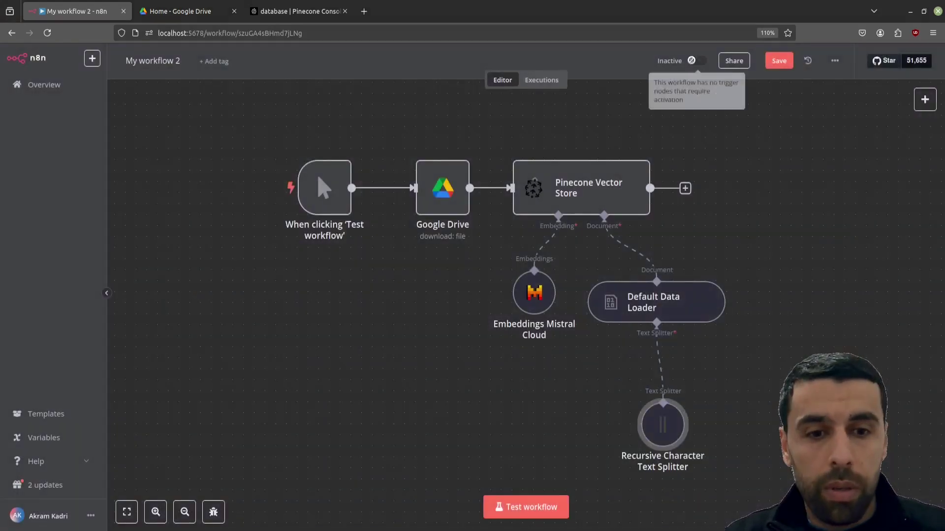
Test the whole workflow to insert the Google Drive PDF into the Pinecone index.
mouse_move(663, 411)
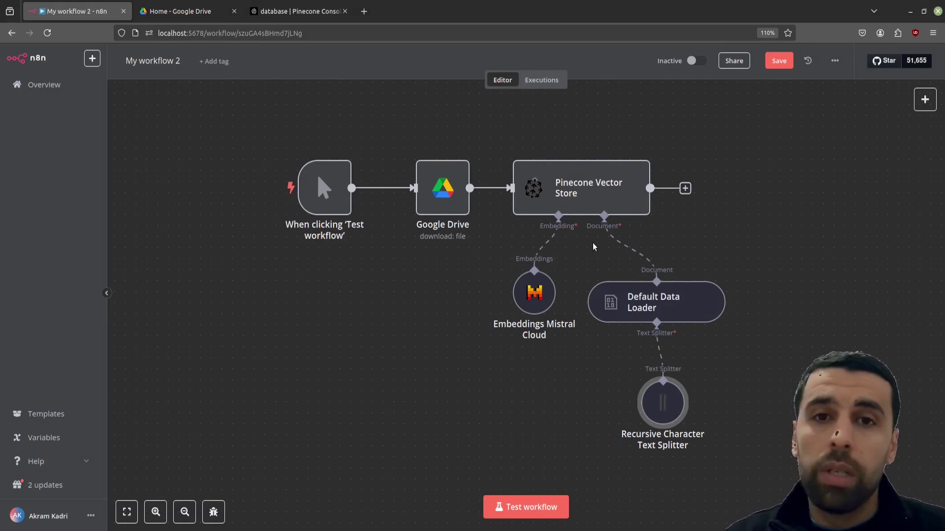
mouse_move(578, 214)
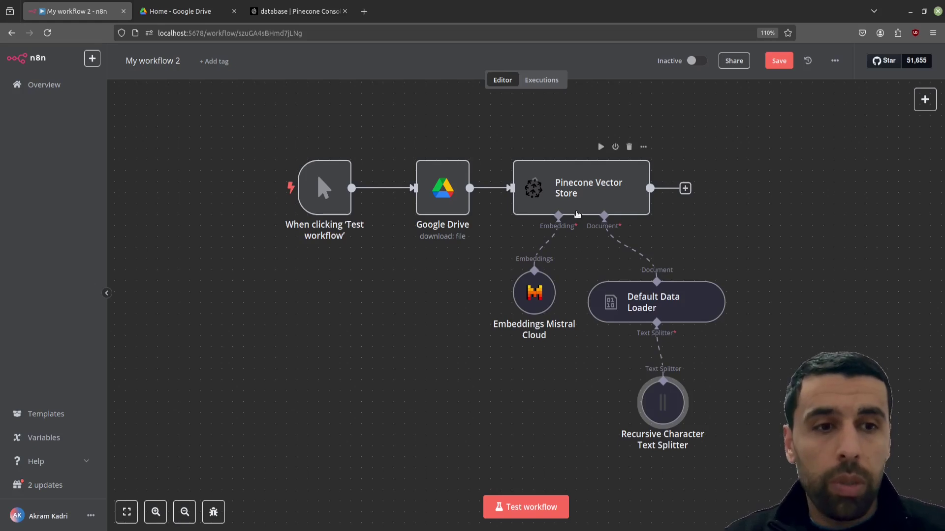
click(524, 509)
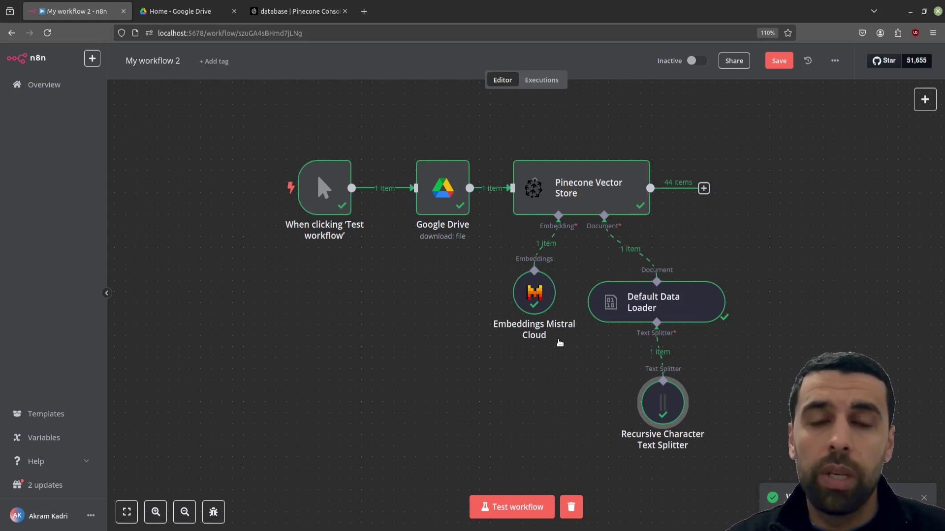
Switch to the Pinecone console and examine the record count and the queried records of the database index.
click(298, 12)
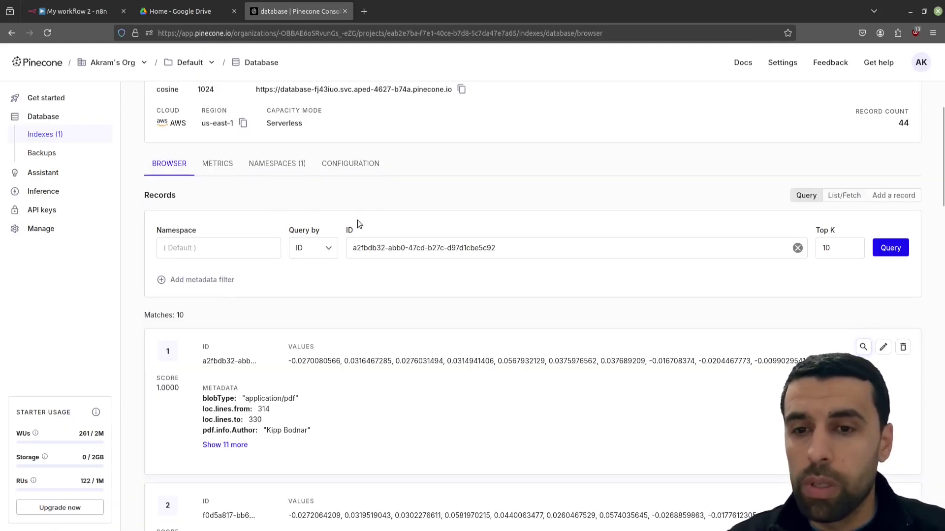
scroll(367, 209, down, 2)
scroll(359, 209, up, 2)
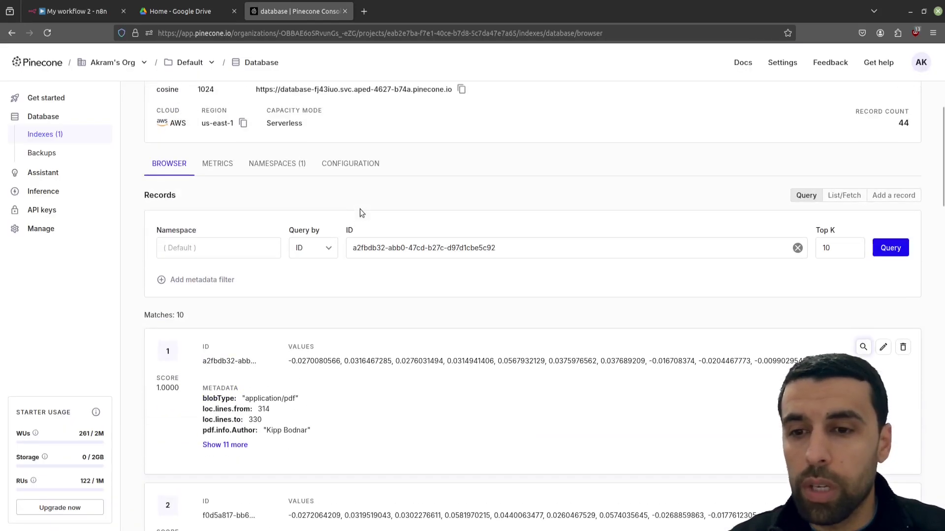
scroll(320, 177, down, 3)
scroll(312, 246, up, 2)
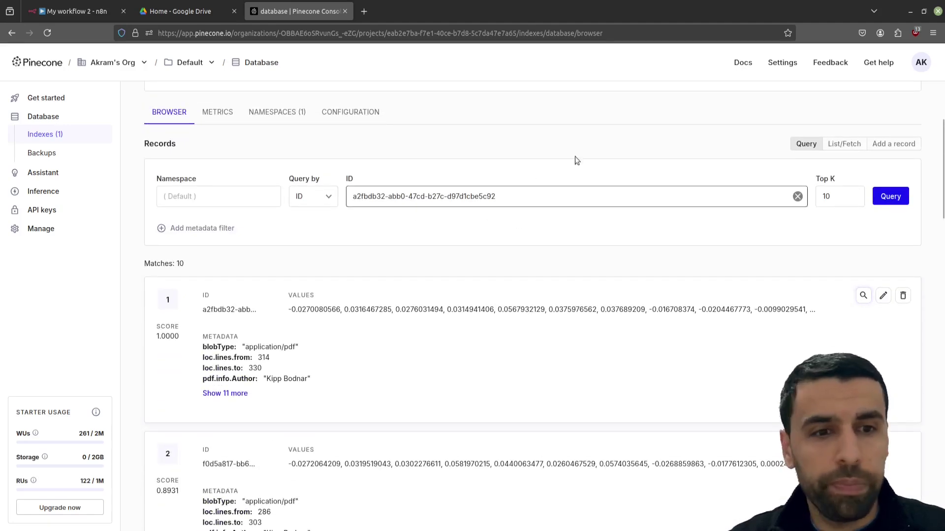
scroll(304, 257, down, 9)
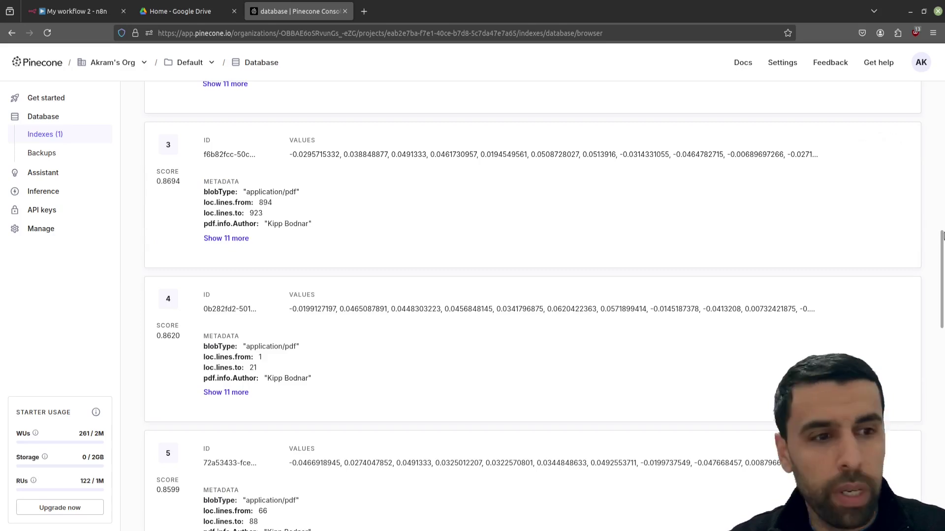
scroll(315, 239, down, 17)
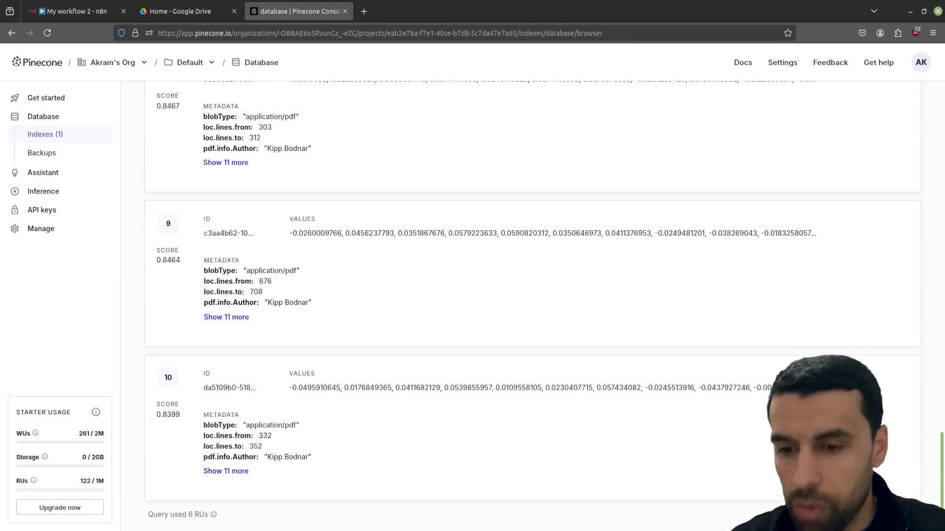
scroll(289, 428, up, 12)
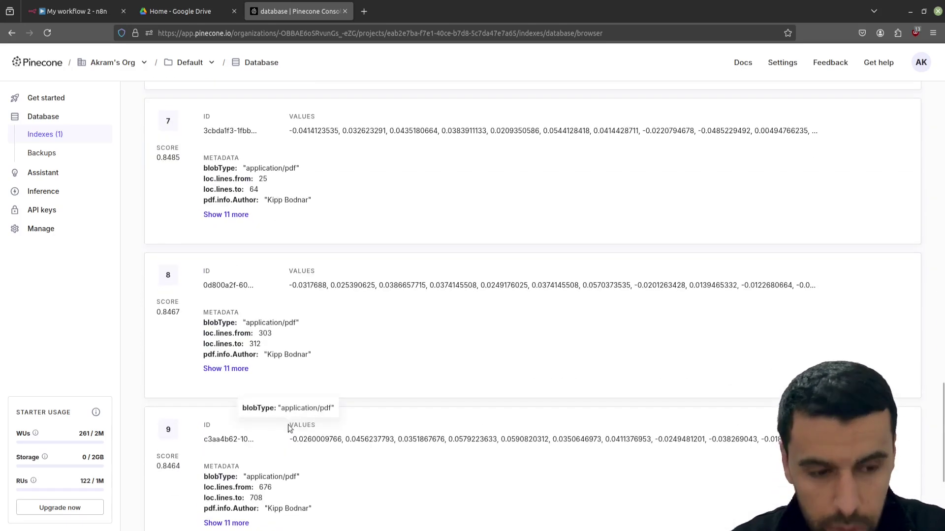
scroll(289, 428, up, 14)
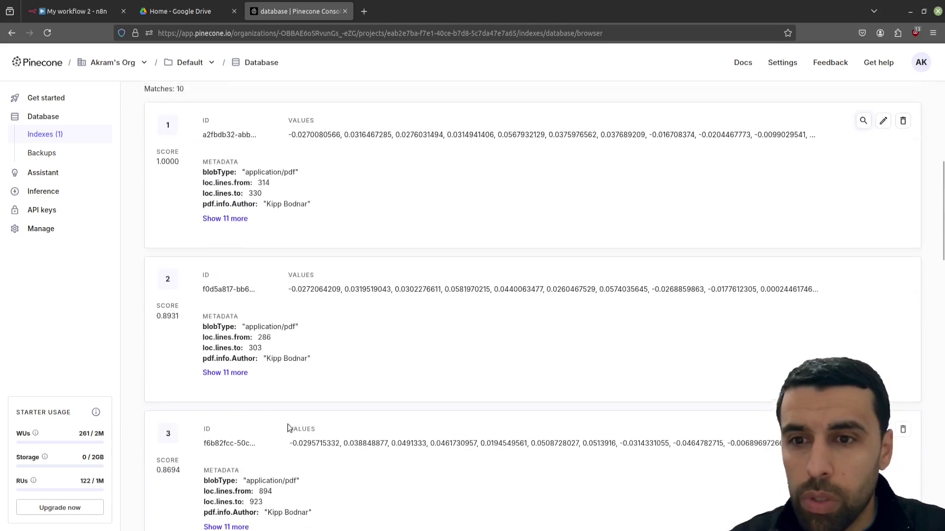
scroll(289, 429, up, 1)
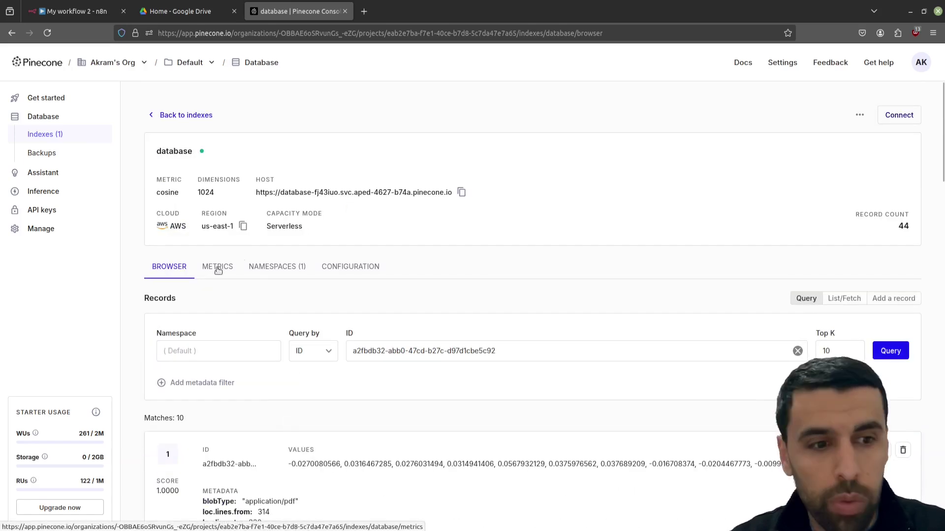
Set the record query's Top K to 50 and run the query again.
scroll(574, 329, down, 1)
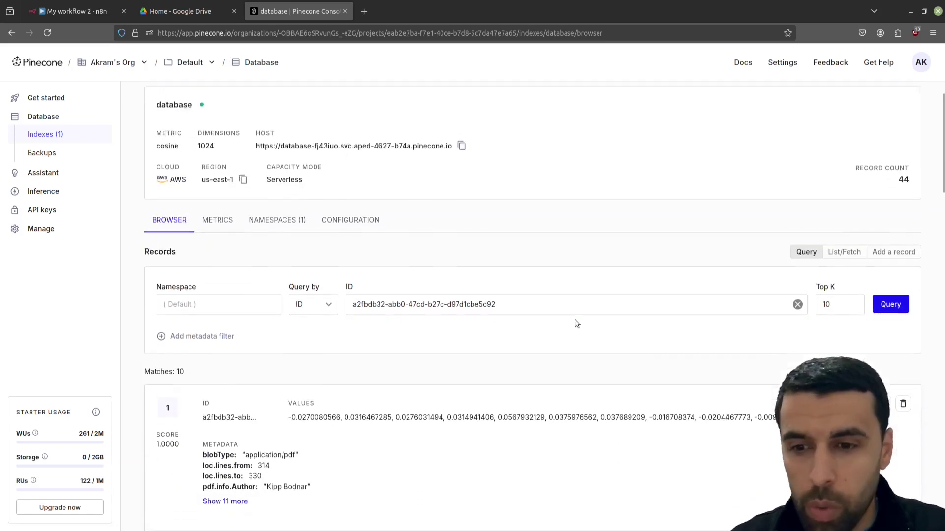
click(830, 301)
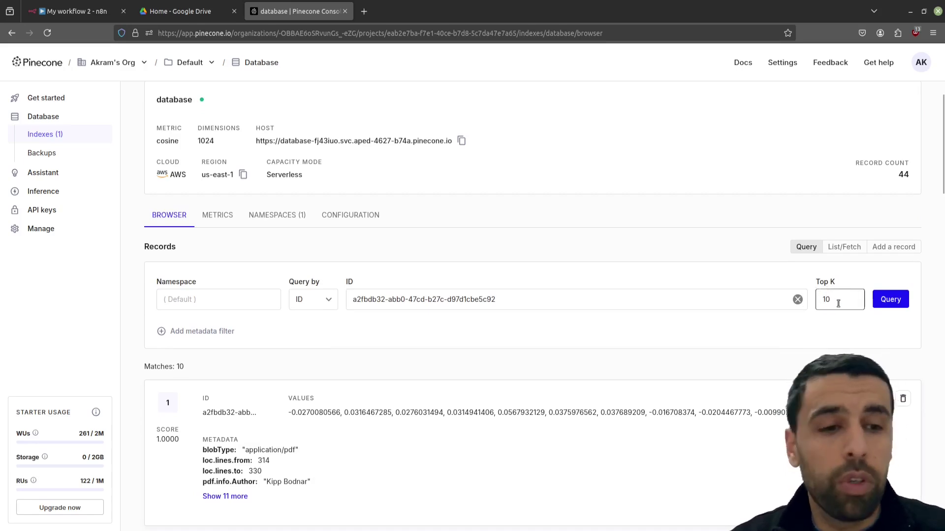
double_click(835, 301)
text(50)
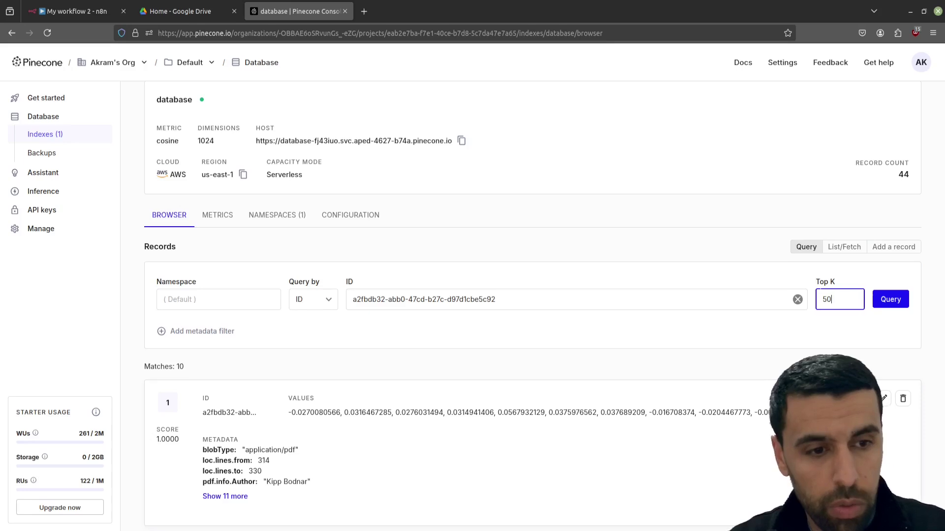
click(889, 301)
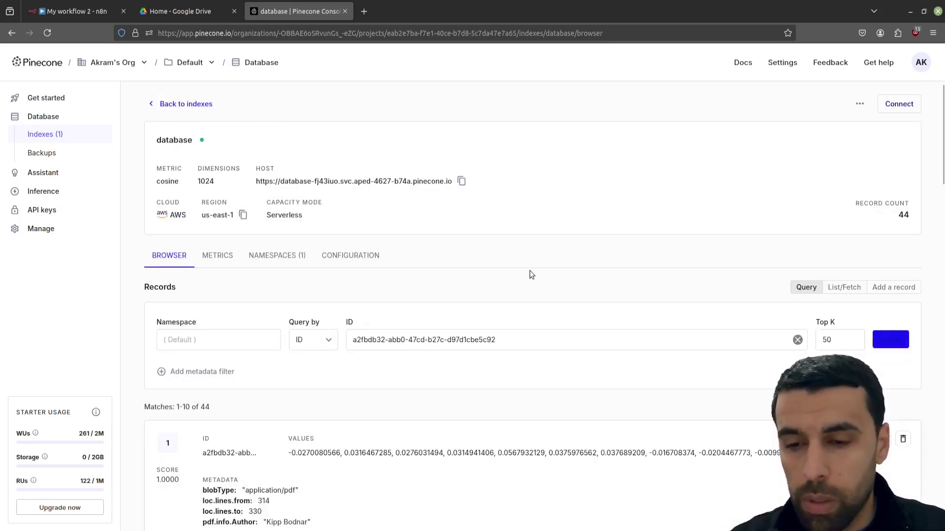
Check the number of query matches and examine the vector values of the first record.
scroll(529, 270, down, 2)
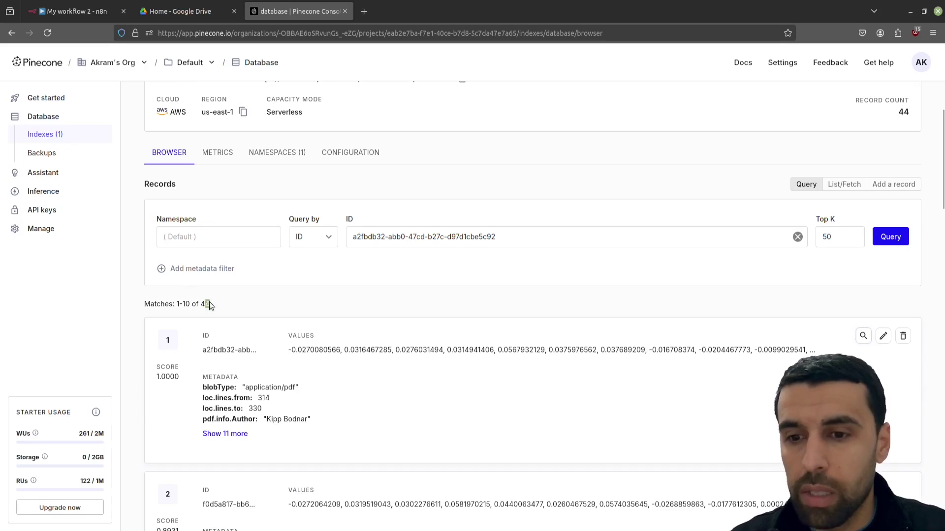
drag(212, 305, 202, 304)
scroll(203, 304, down, 2)
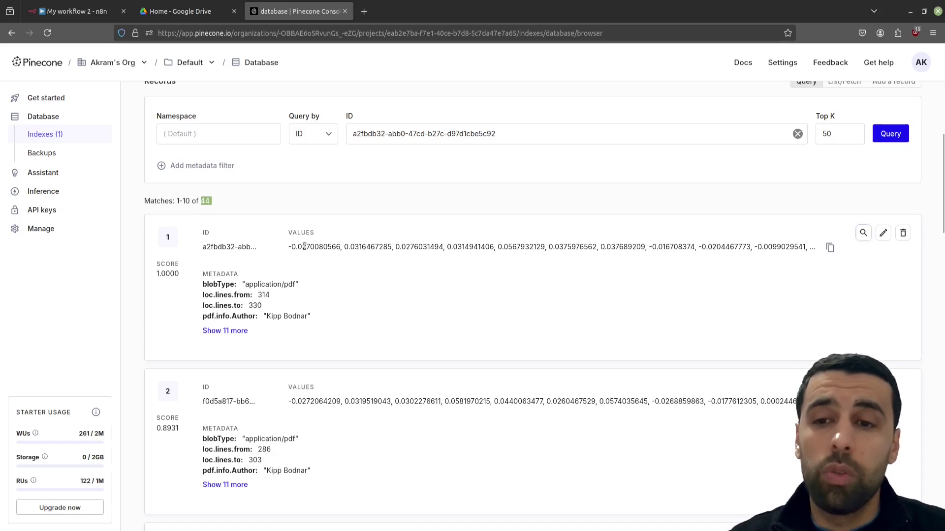
scroll(315, 243, down, 2)
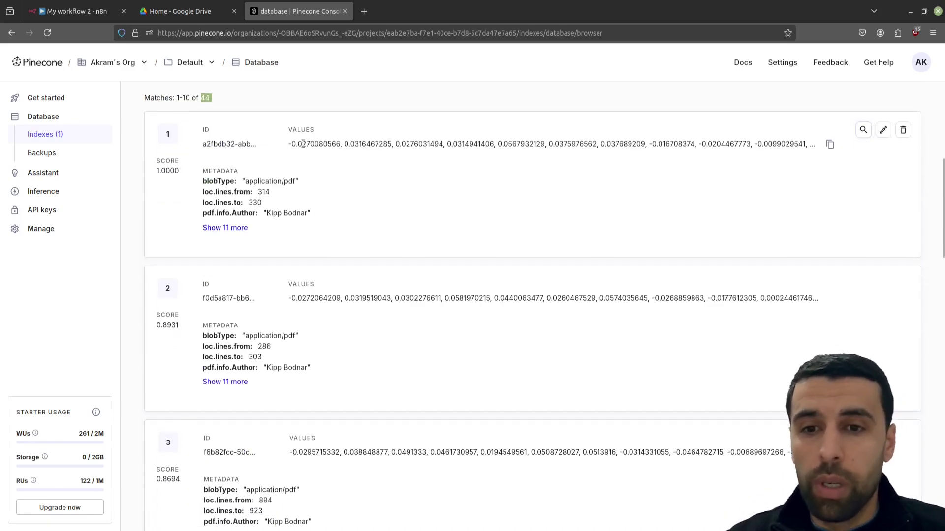
scroll(303, 143, up, 2)
drag(319, 246, 224, 255)
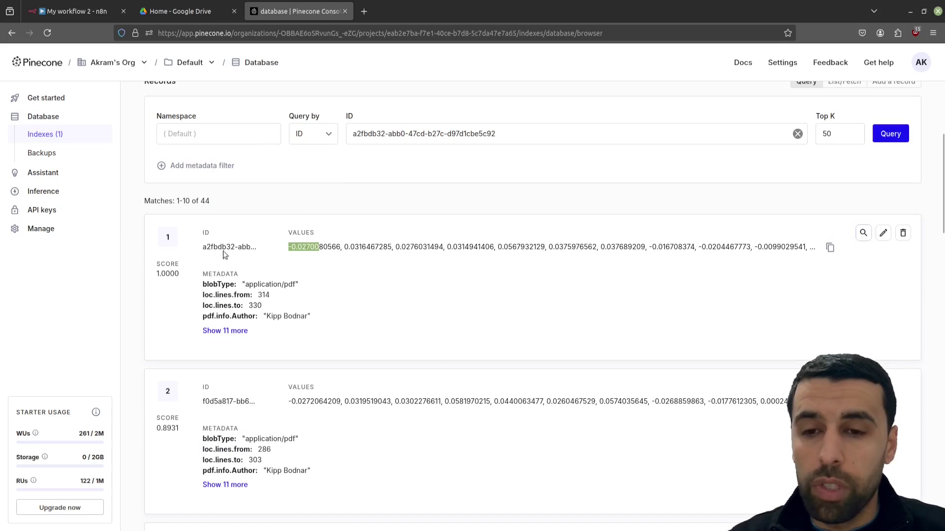
click(290, 250)
mouse_move(291, 250)
mouse_down()
mouse_move(785, 246)
mouse_move(314, 252)
mouse_move(303, 260)
mouse_up()
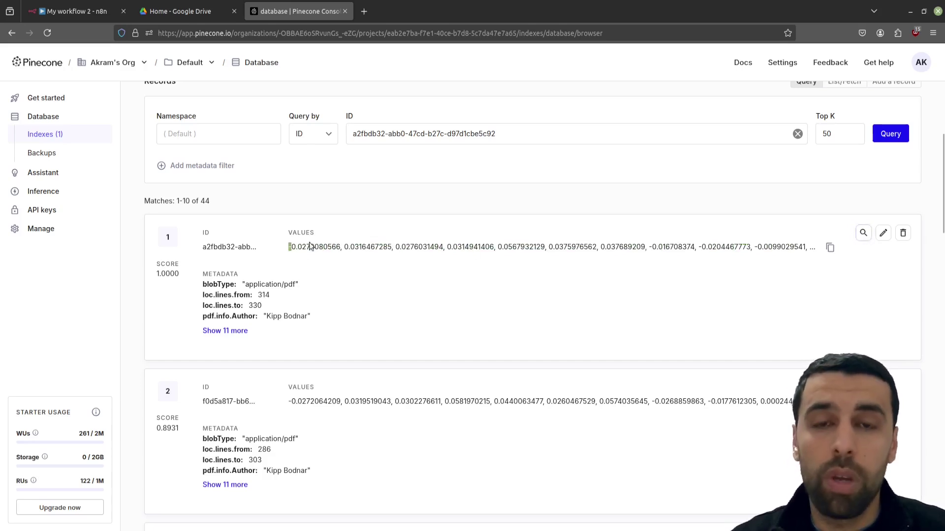
drag(344, 246, 494, 247)
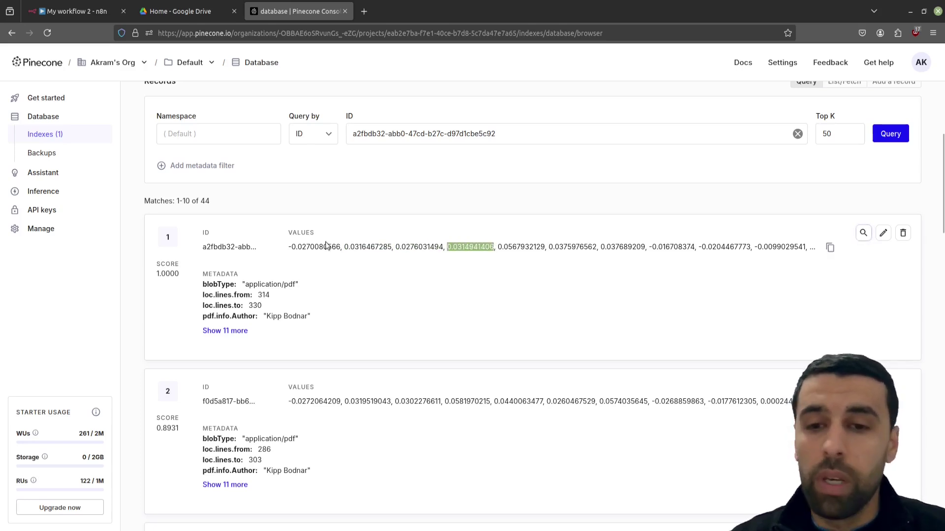
drag(302, 247, 807, 247)
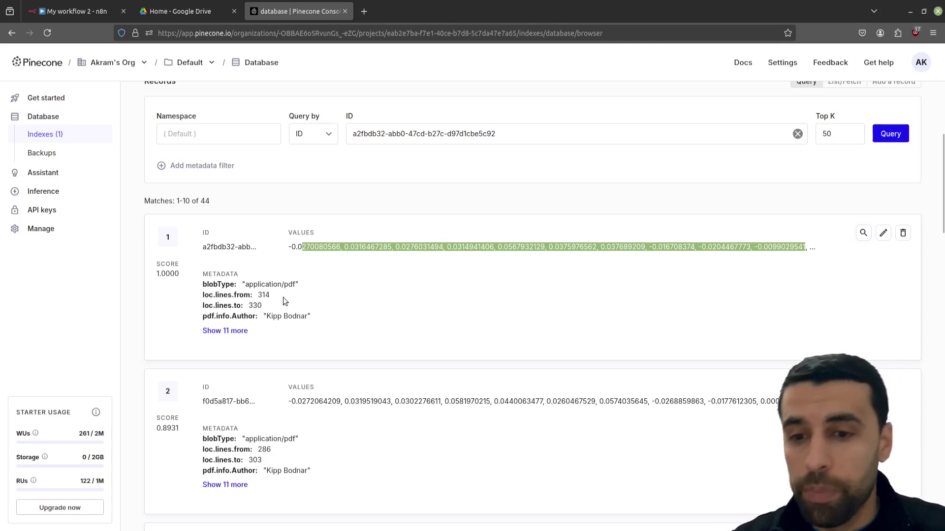
Expand the full metadata of the first three matching records and read the text chunk stored in each.
scroll(283, 301, down, 1)
click(222, 282)
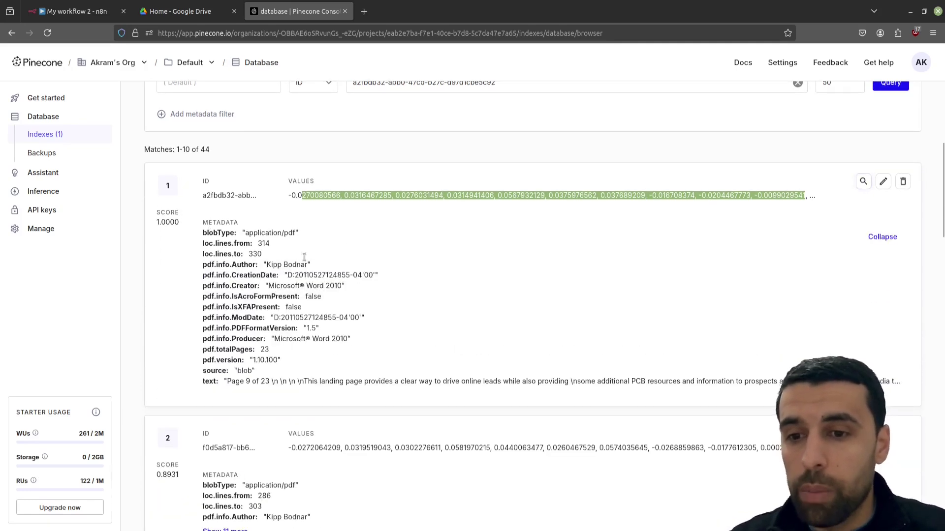
scroll(233, 329, down, 1)
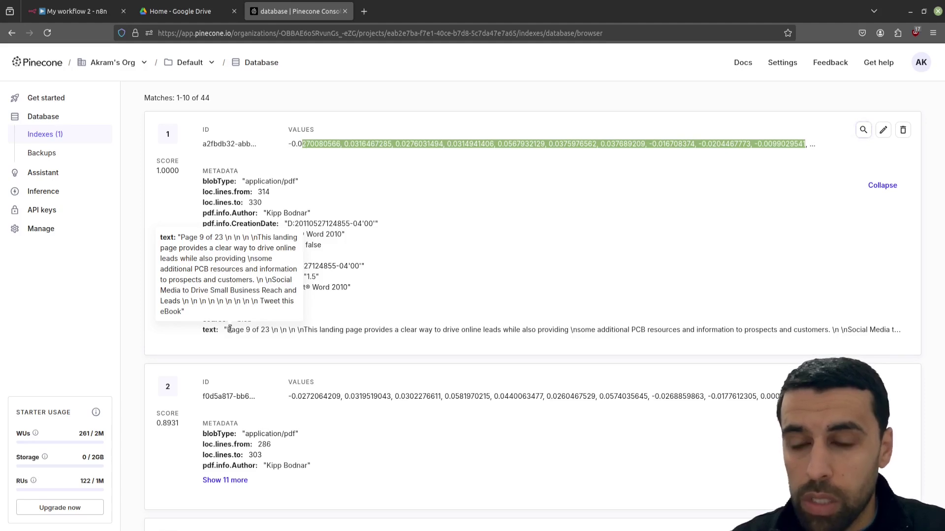
scroll(230, 330, down, 3)
click(232, 327)
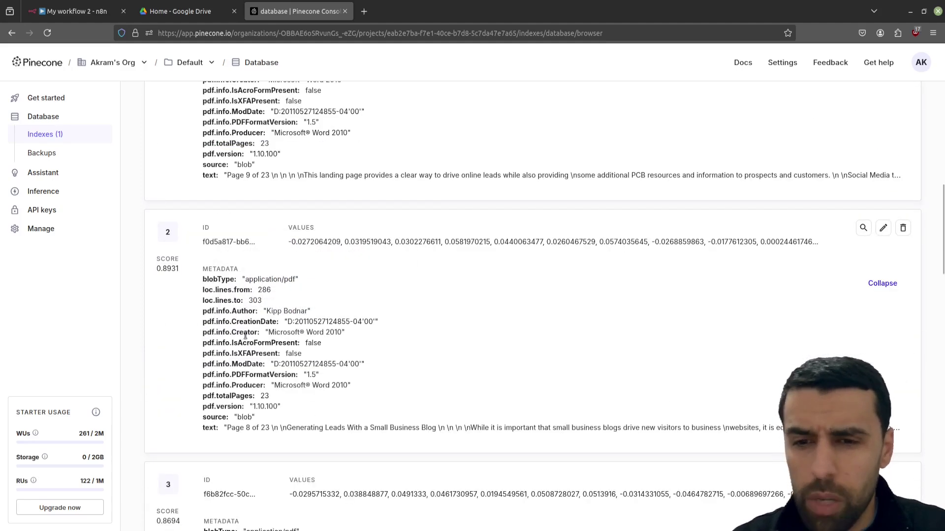
scroll(245, 335, down, 4)
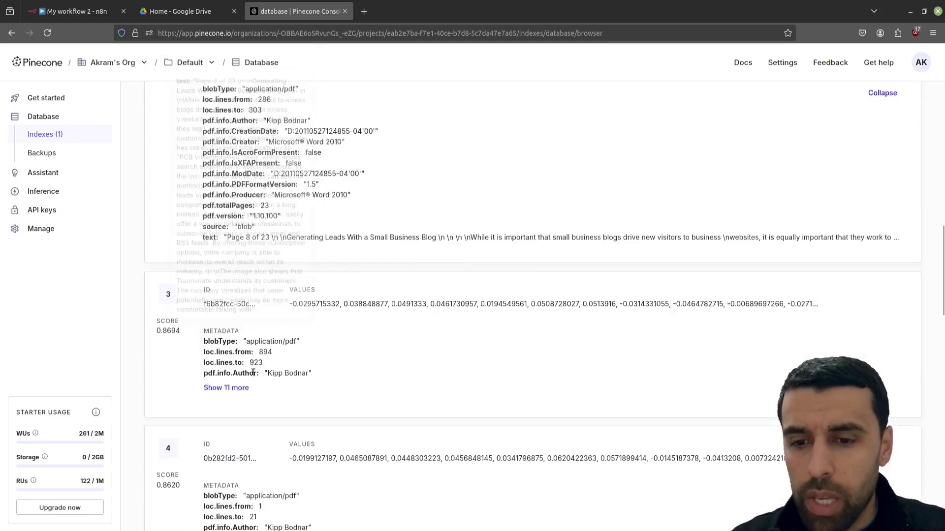
click(238, 373)
scroll(256, 394, down, 1)
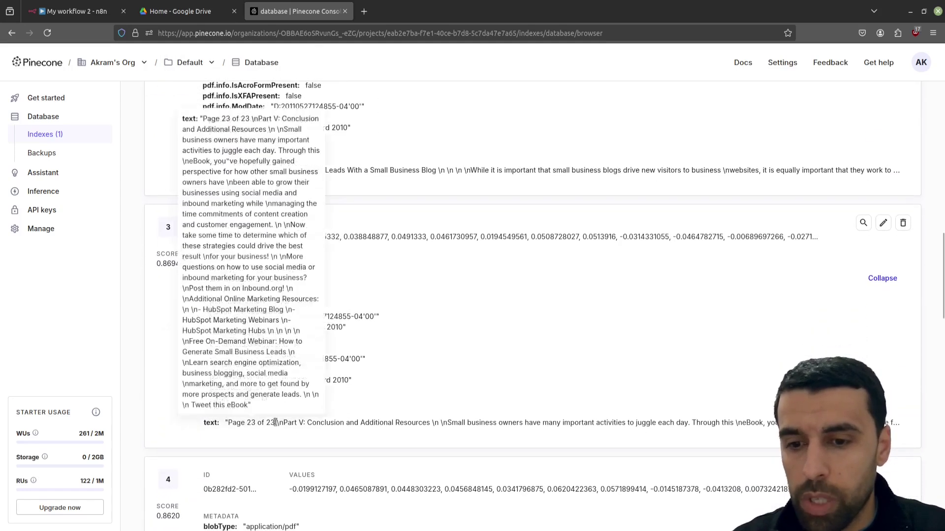
Look through the remaining matching records and return to the overview of the database index.
scroll(275, 422, down, 4)
scroll(345, 419, down, 10)
scroll(376, 354, up, 20)
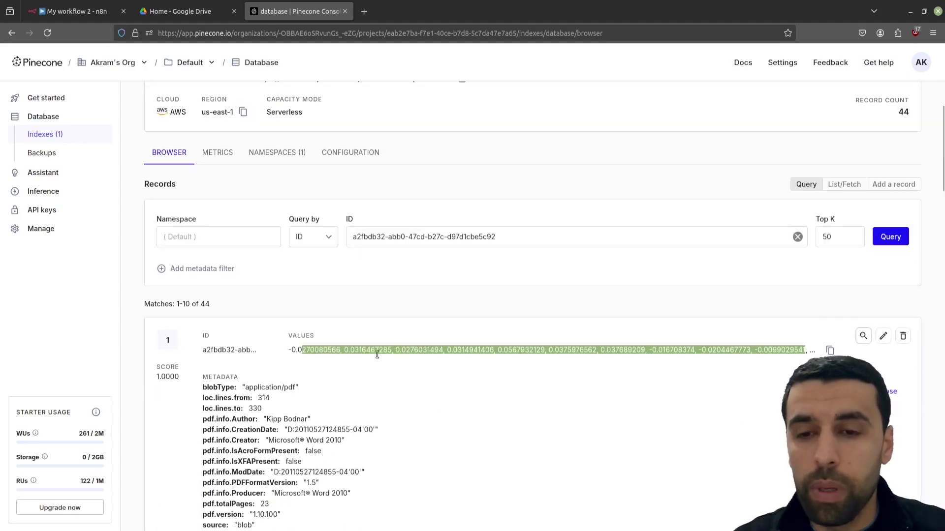
scroll(377, 354, up, 3)
click(407, 257)
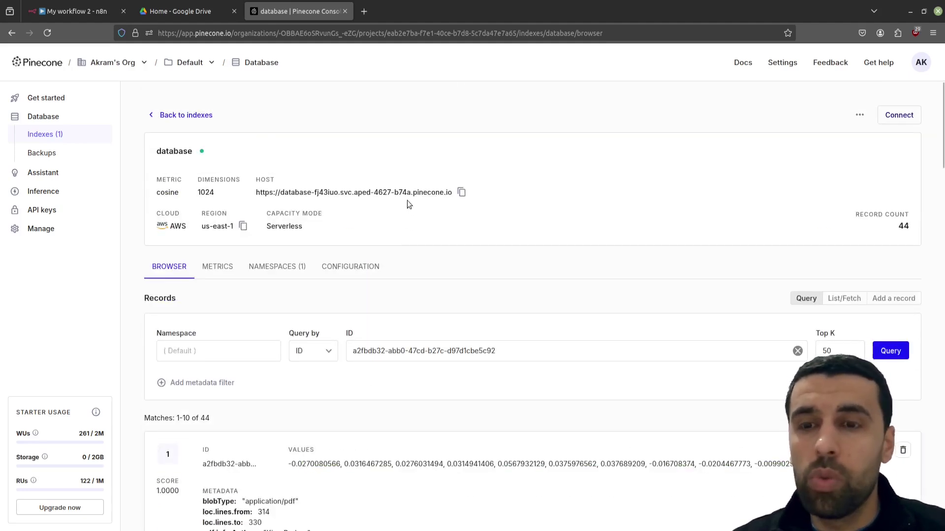
Switch to the n8n workflow, add a Chat Trigger node and place it above and beyond the Pinecone Vector Store node.
click(78, 12)
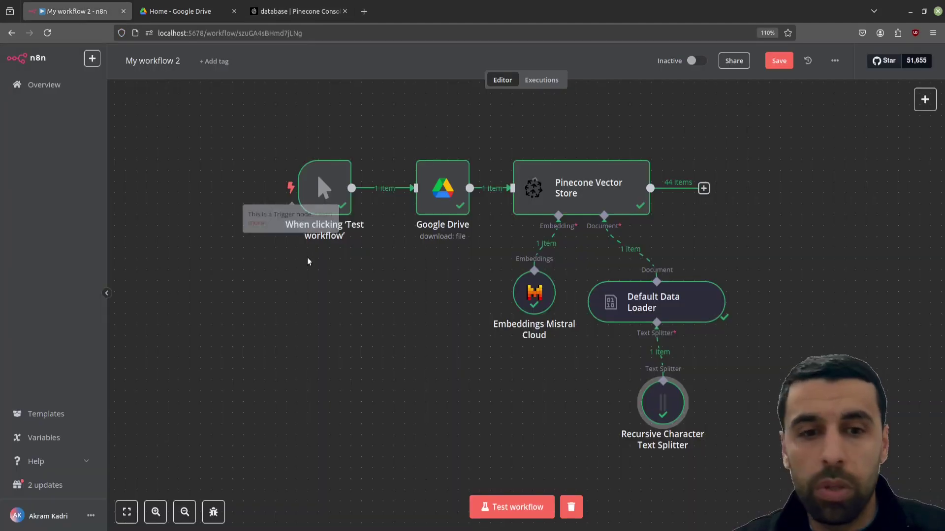
drag(752, 240, 635, 298)
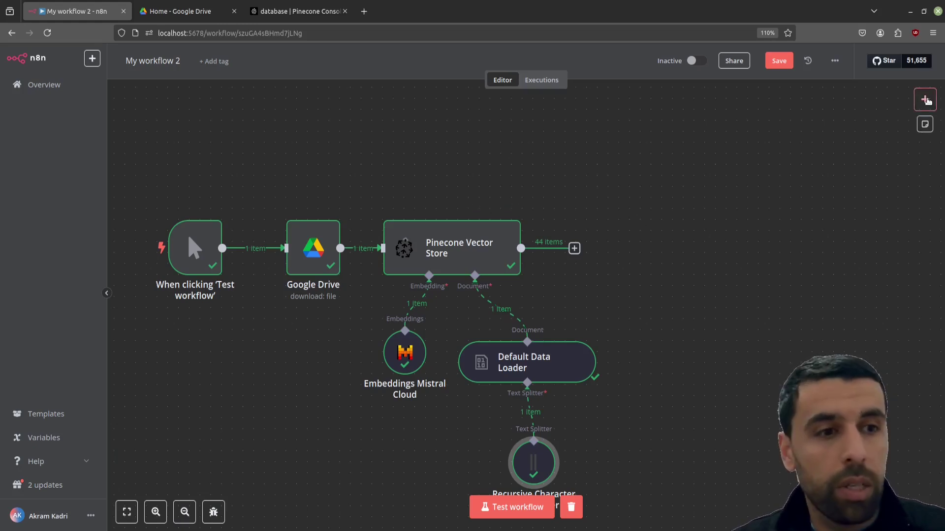
click(926, 101)
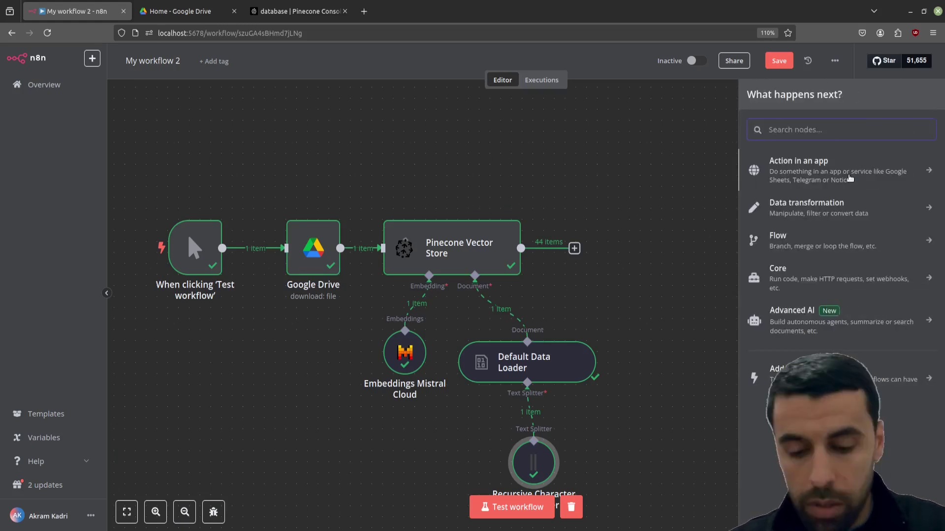
text(chat)
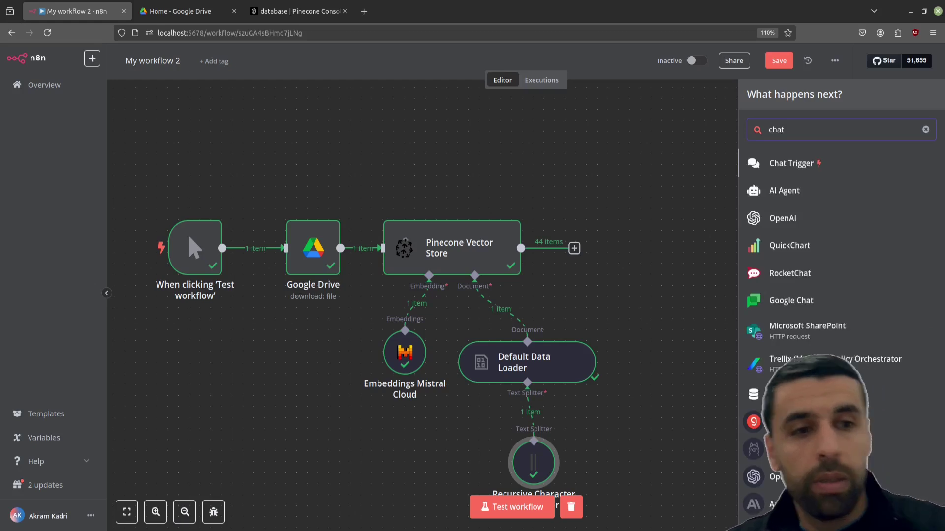
click(793, 166)
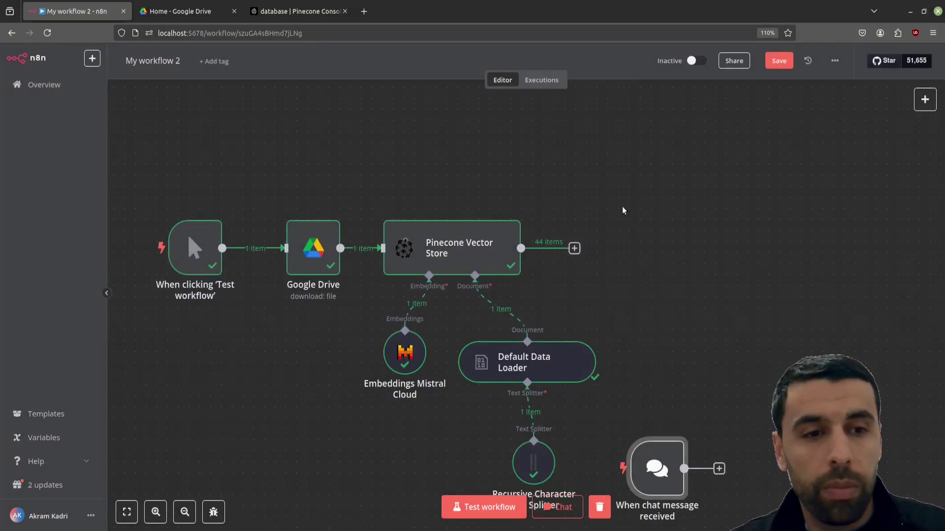
drag(660, 409, 670, 152)
drag(748, 250, 605, 254)
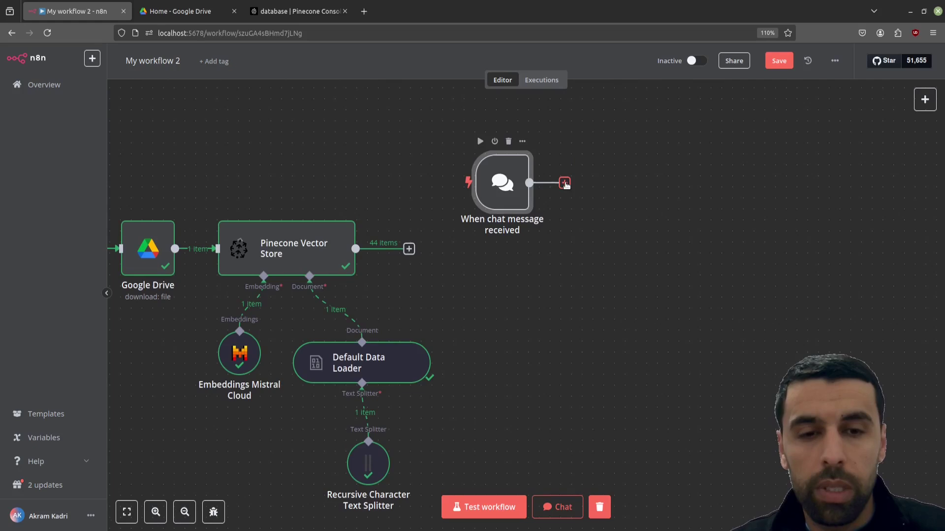
Add a Question and Answer Chain after the chat trigger, with its prompt taken from the previous node automatically.
click(565, 183)
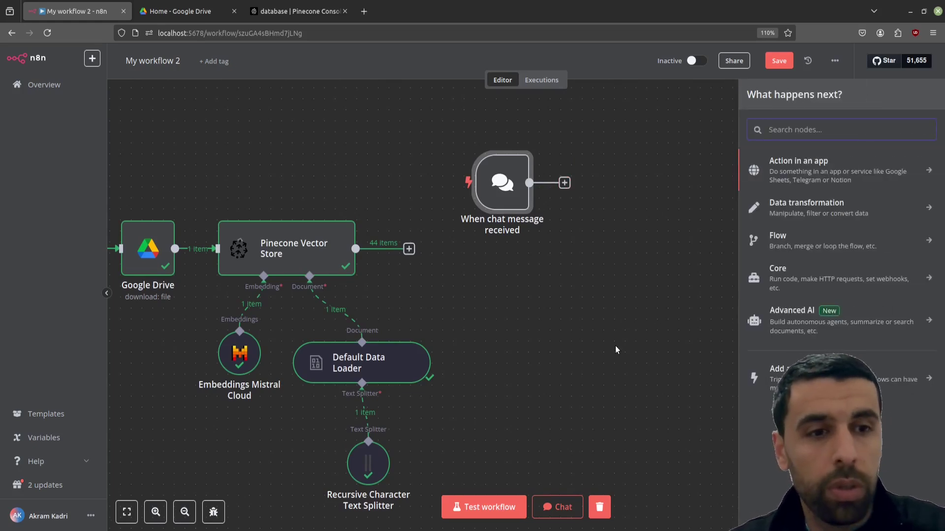
text(question)
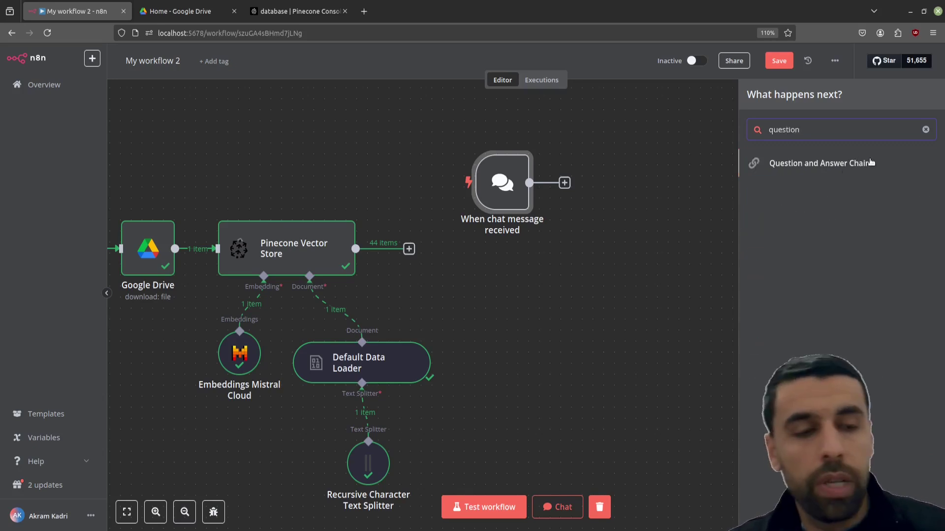
click(838, 173)
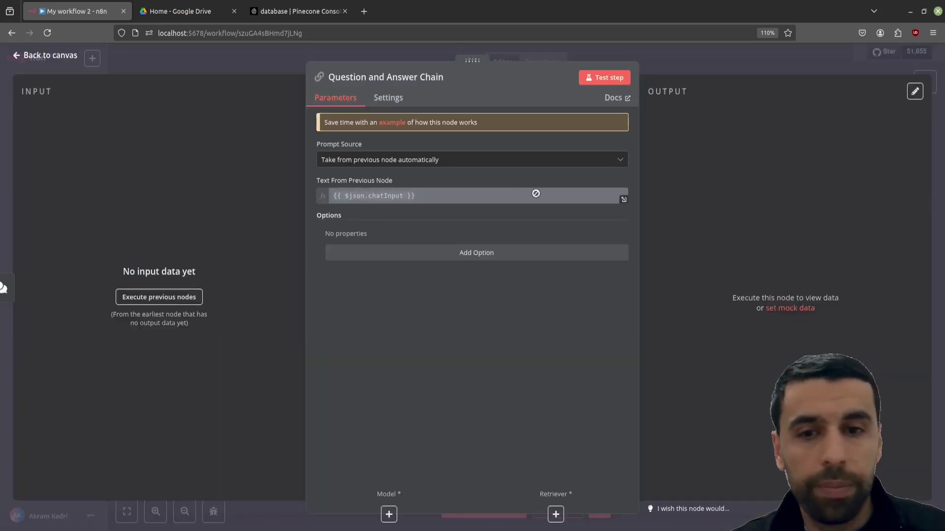
click(446, 160)
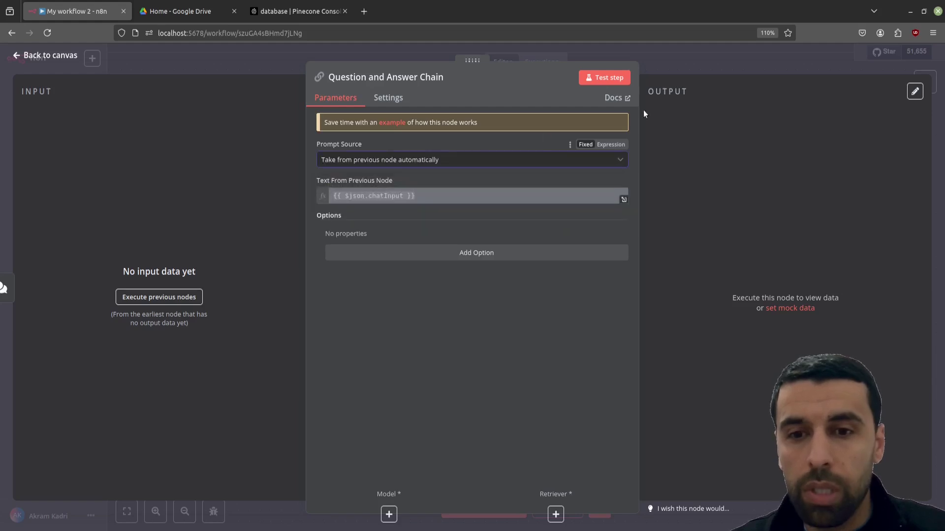
click(684, 70)
drag(662, 183, 672, 183)
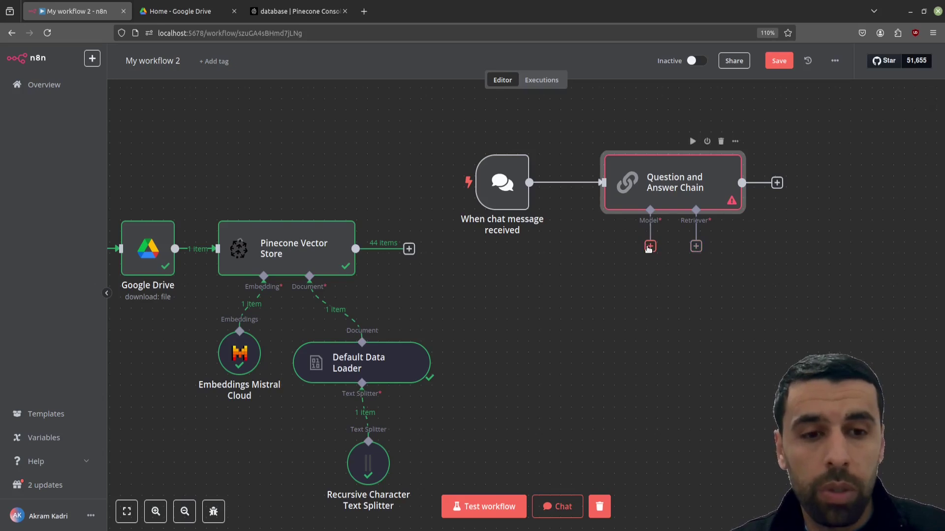
Attach a Mistral Cloud Chat Model to the chain's model input and check its Mistral Cloud account credential.
click(650, 246)
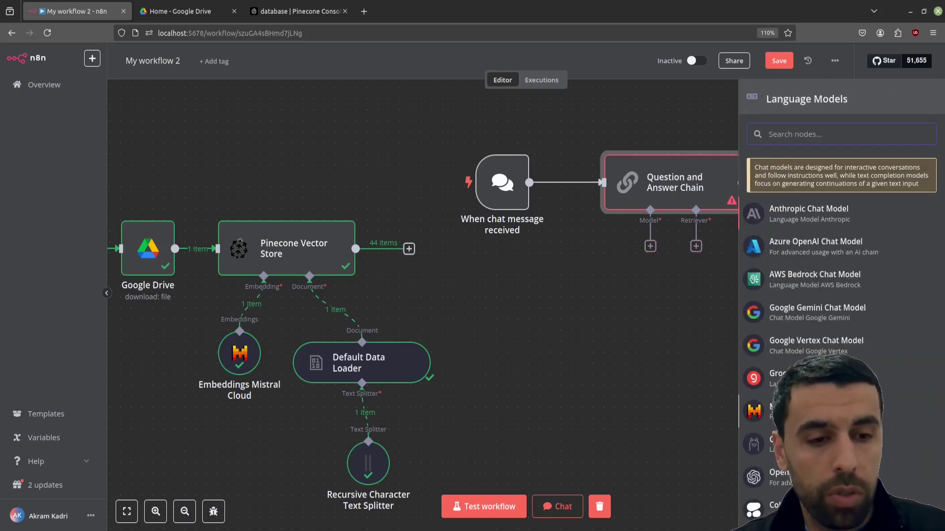
click(777, 411)
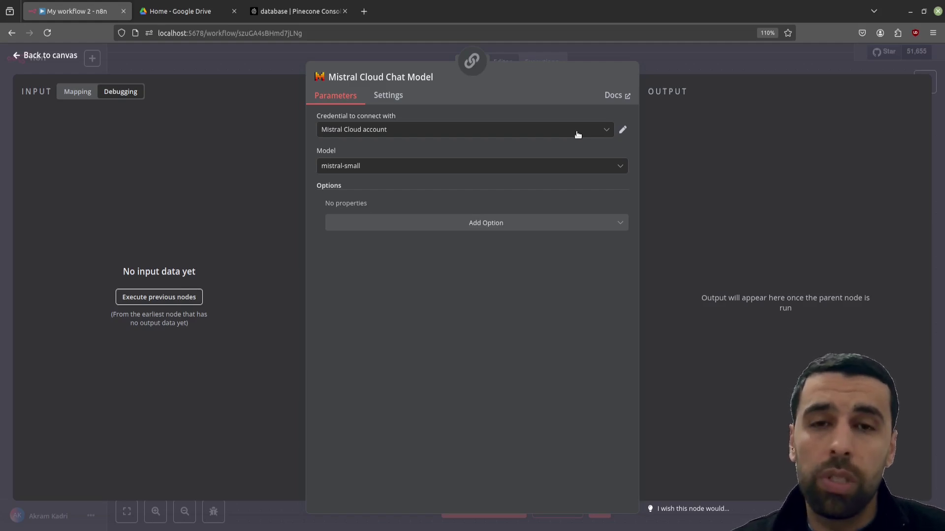
click(624, 130)
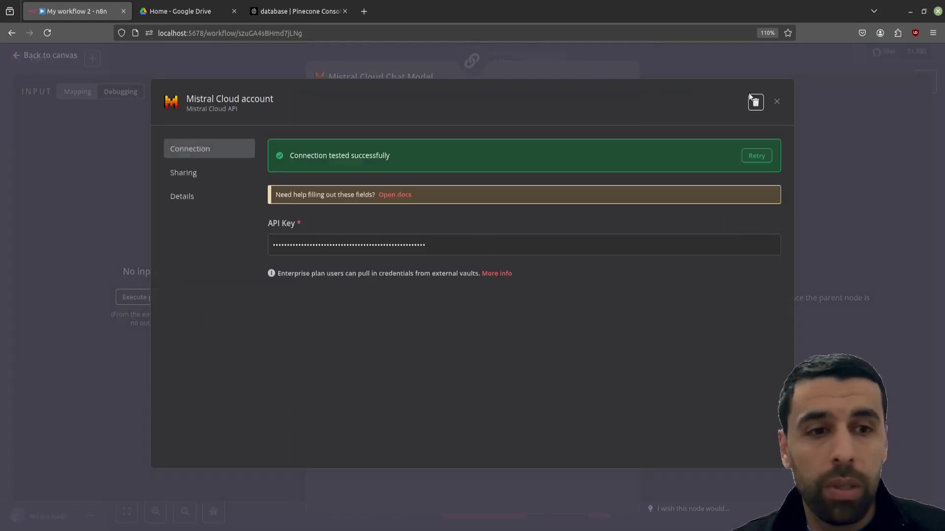
click(619, 76)
click(551, 131)
click(534, 127)
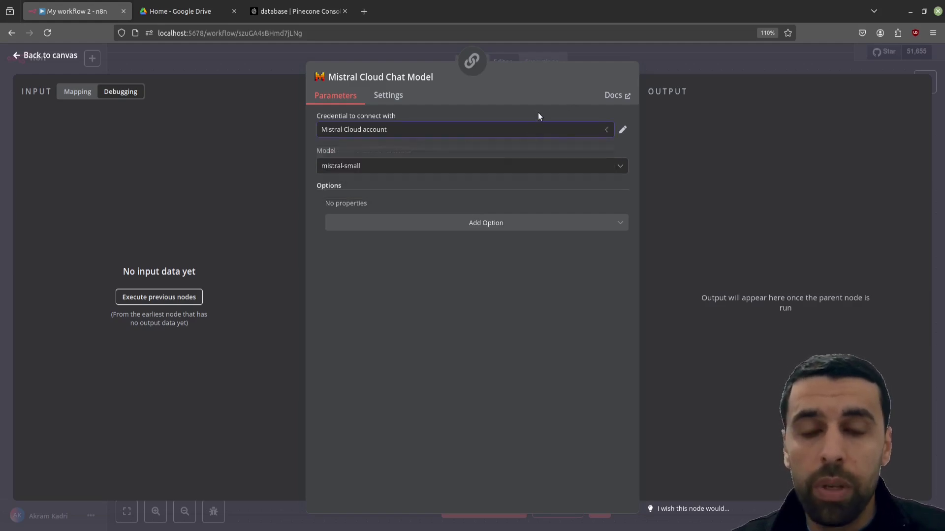
Browse the models available for the Mistral Cloud Chat Model and keep mistral-small.
click(458, 170)
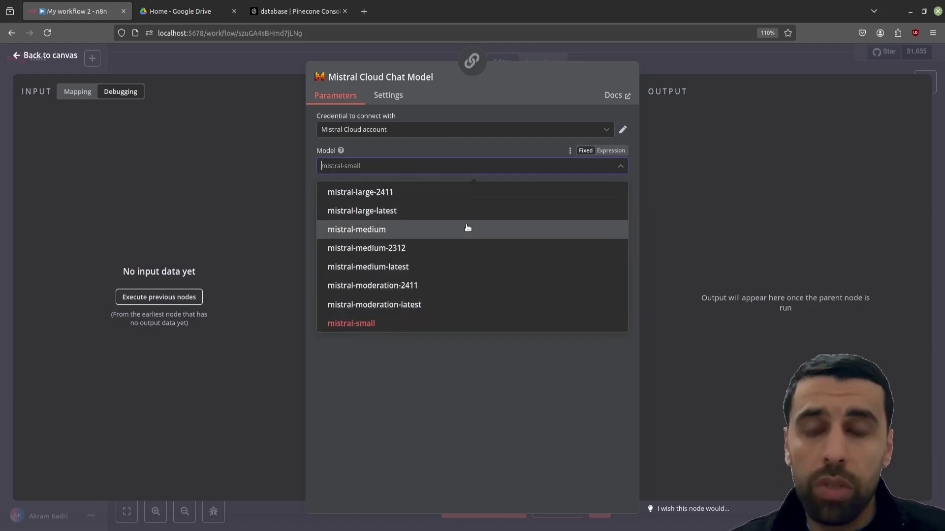
scroll(467, 227, down, 2)
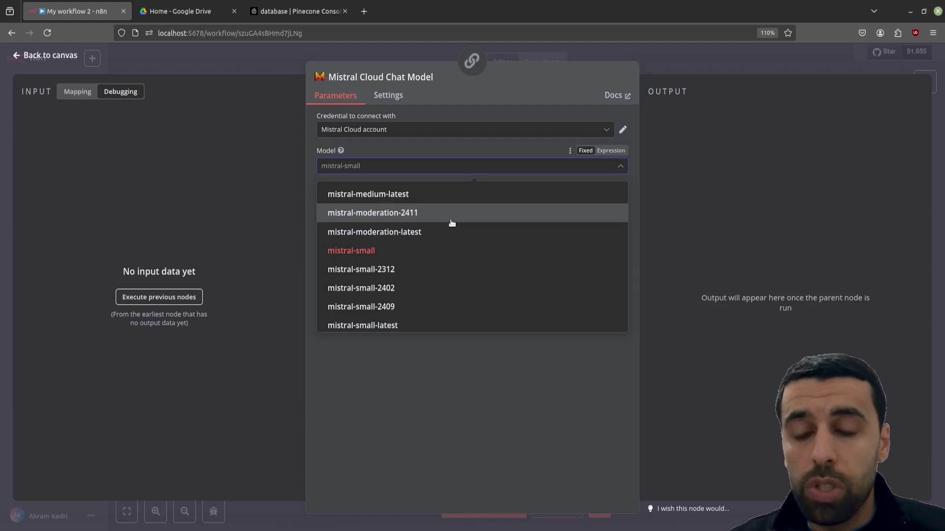
scroll(446, 236, down, 6)
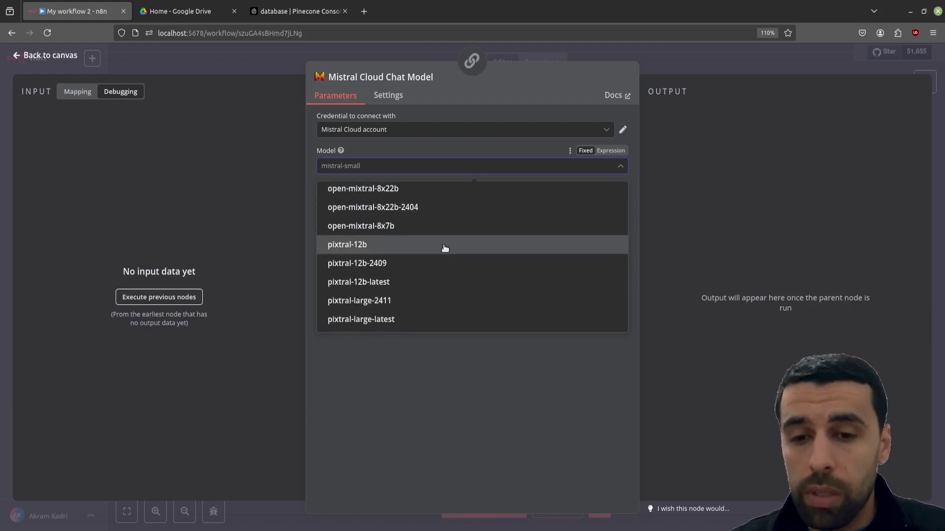
scroll(429, 279, up, 8)
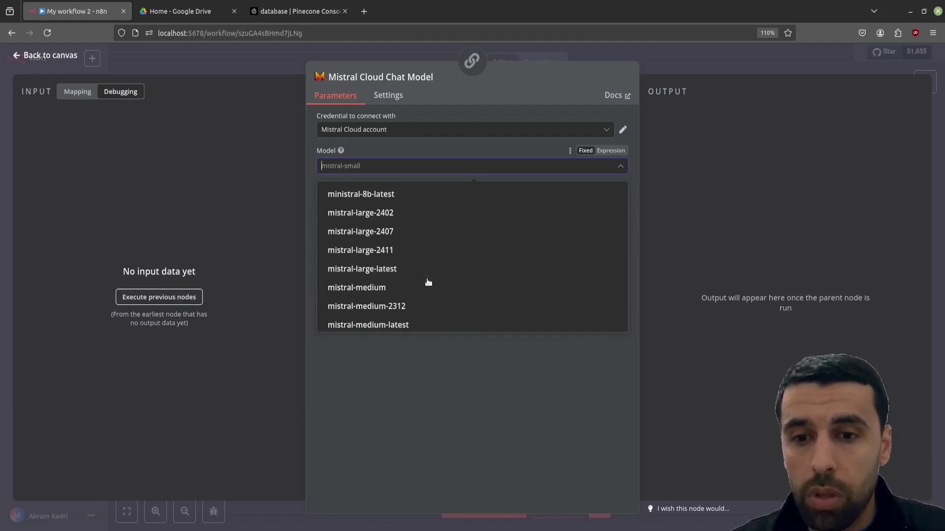
scroll(426, 281, down, 5)
scroll(415, 253, up, 10)
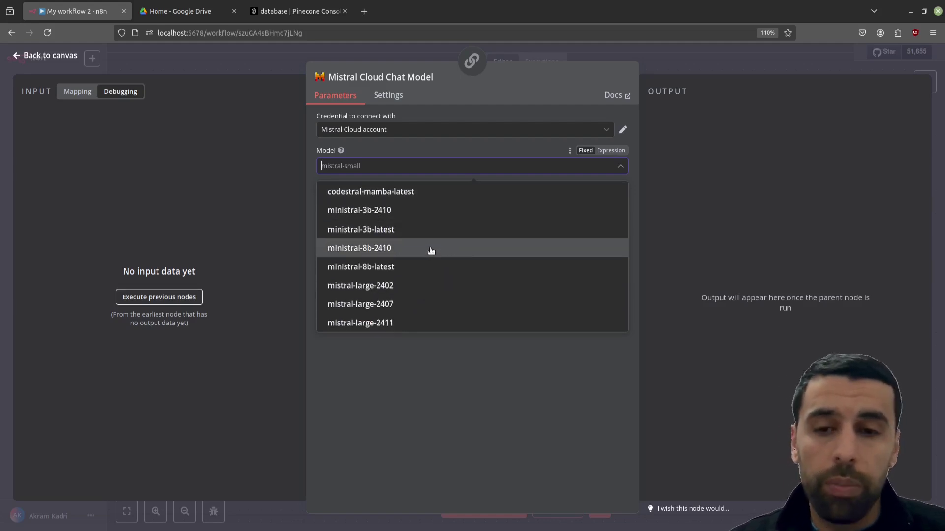
scroll(428, 266, up, 2)
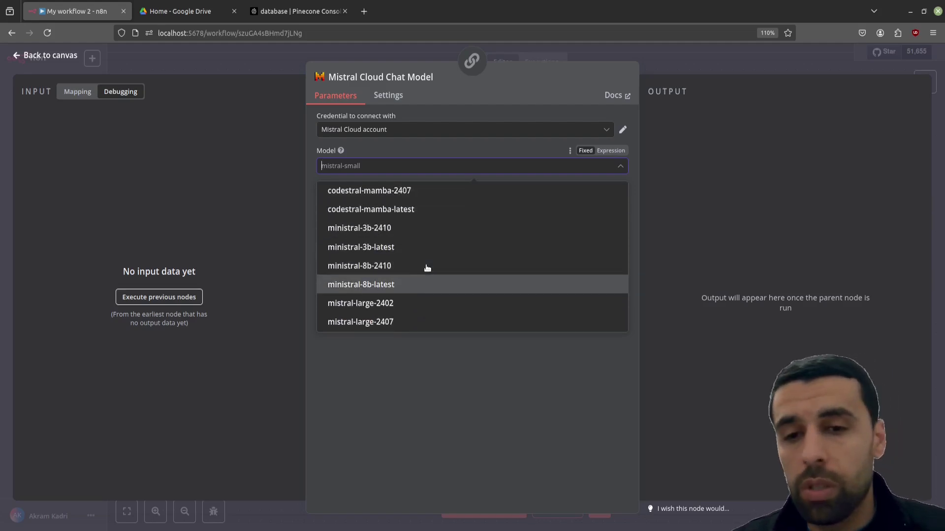
scroll(426, 268, down, 3)
scroll(426, 268, up, 2)
scroll(413, 251, down, 3)
scroll(415, 264, up, 3)
click(438, 143)
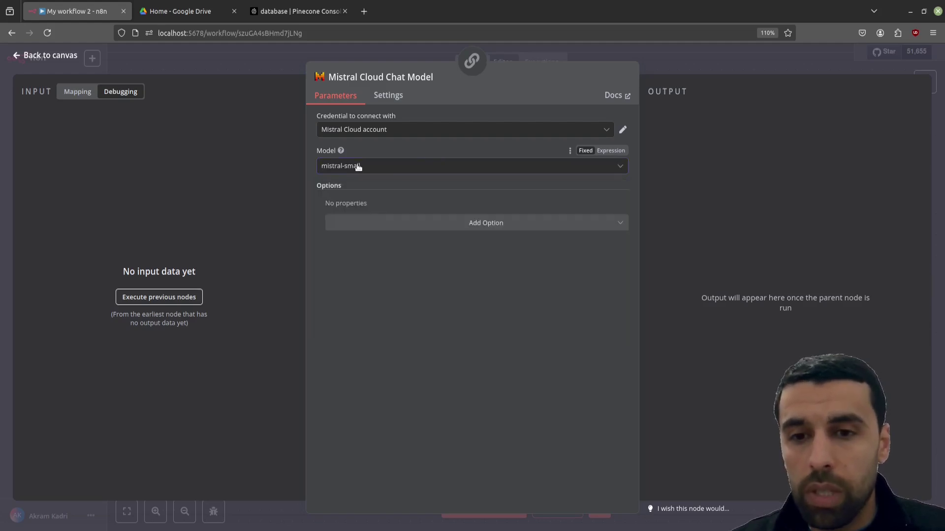
click(651, 65)
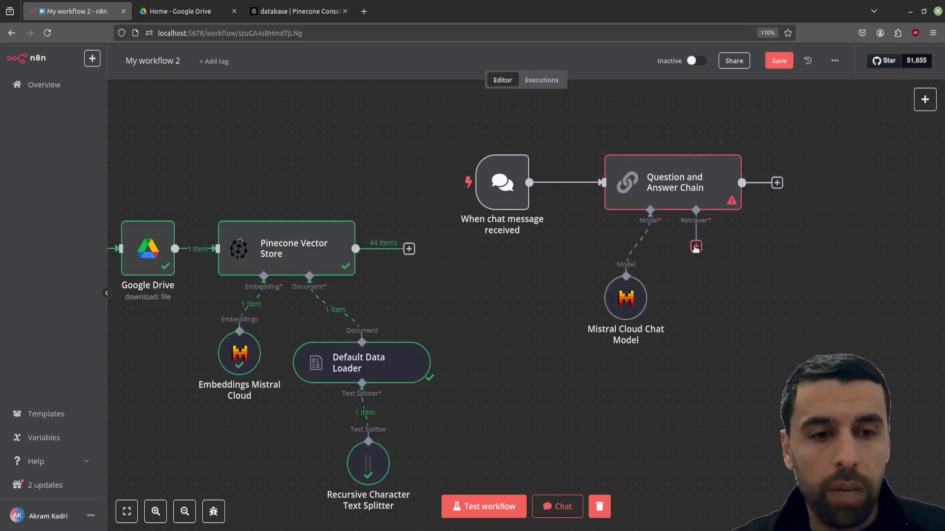
Attach a Vector Store Retriever with a limit of 4 to the chain's retriever input.
click(695, 247)
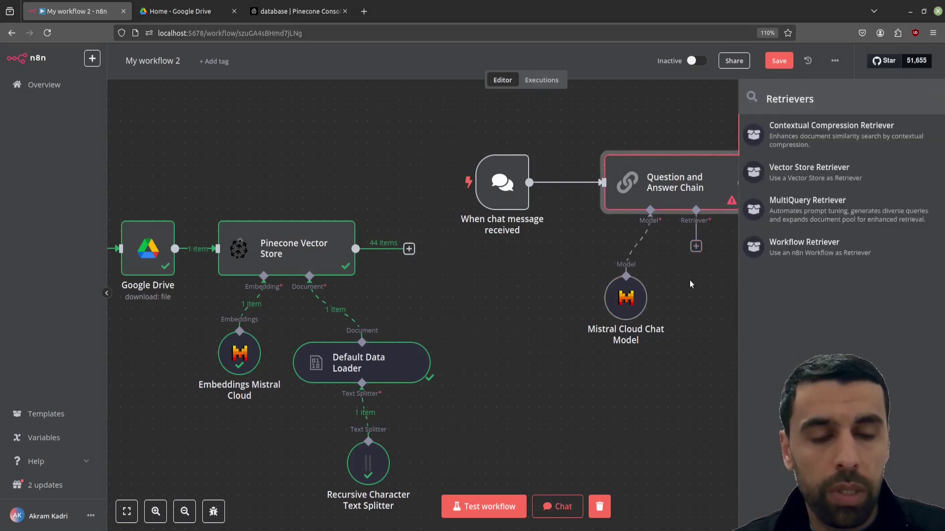
click(816, 173)
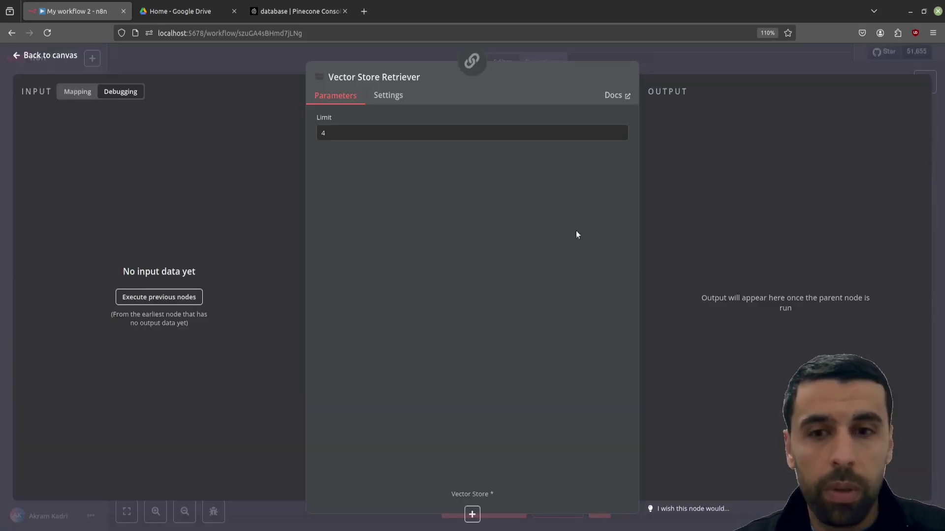
double_click(338, 136)
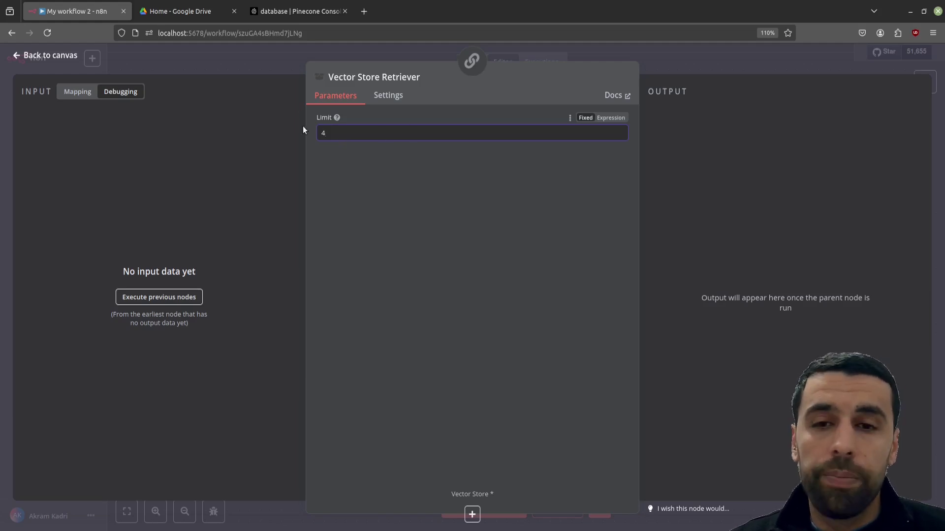
click(656, 66)
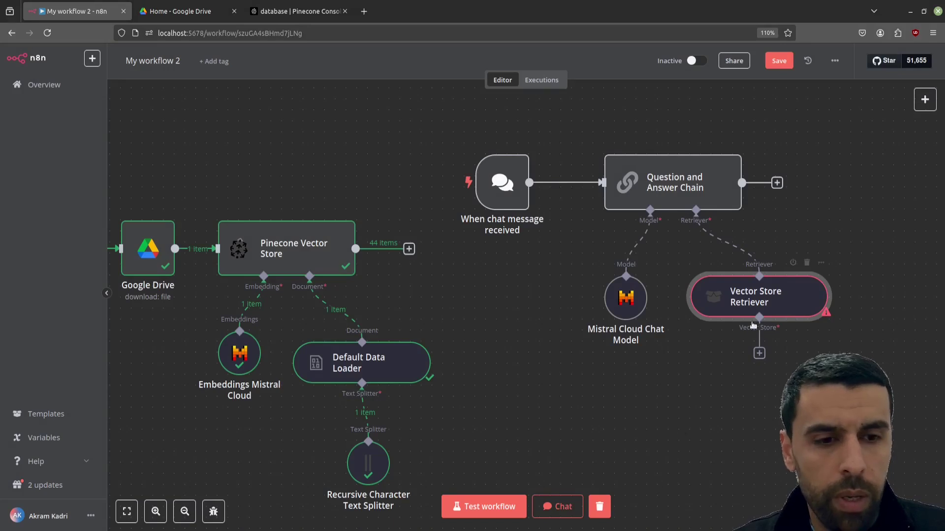
Attach a Pinecone Vector Store to the Vector Store Retriever, using the PineconeApi account and the Retrieve Documents (For Agent/Chain) mode.
click(760, 353)
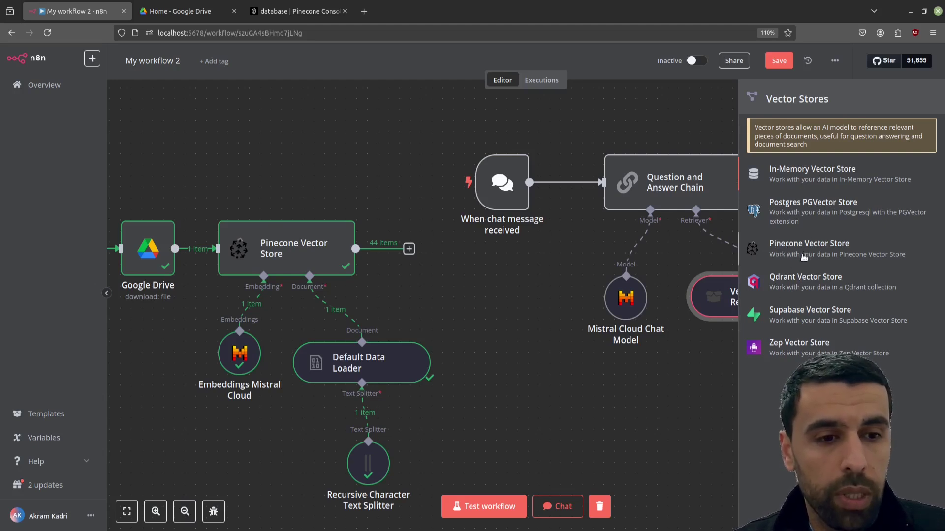
click(828, 252)
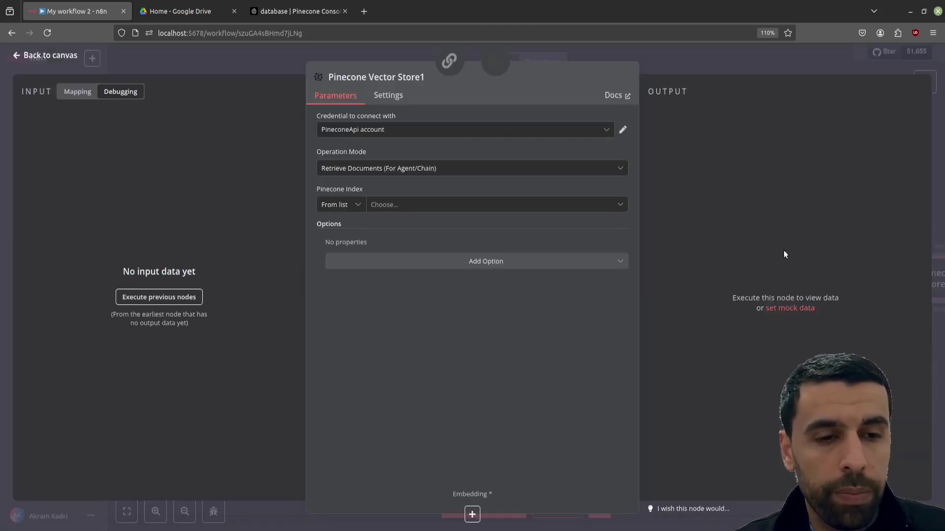
click(480, 130)
click(498, 112)
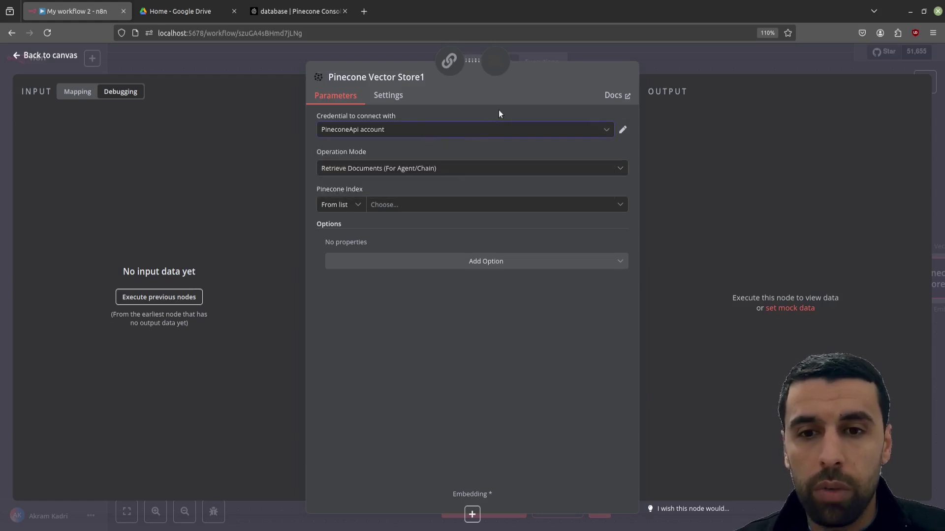
click(399, 169)
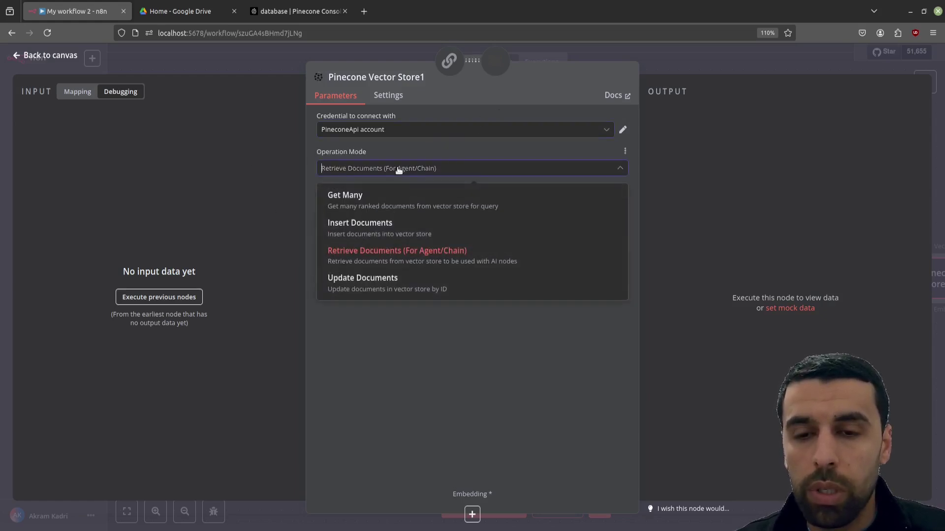
click(394, 251)
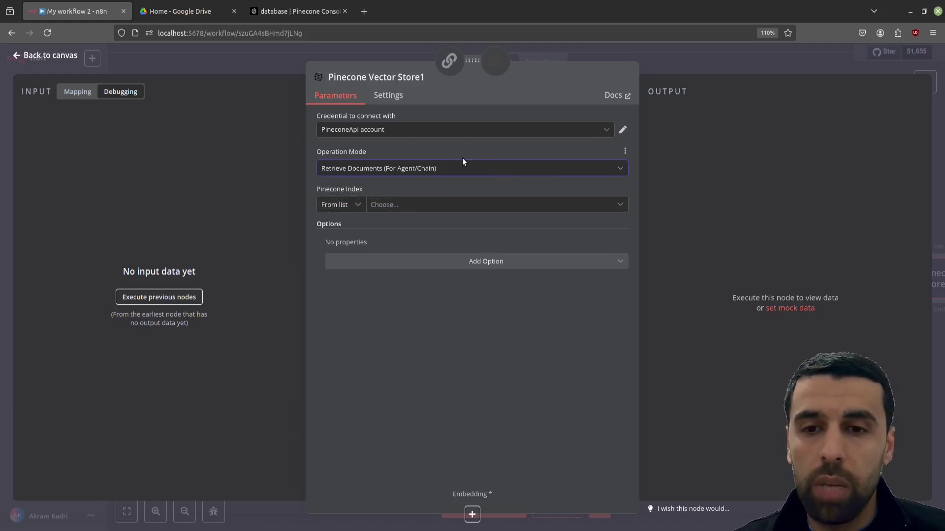
Choose database as the new vector store's Pinecone index from the list and place the node below the Vector Store Retriever.
click(354, 207)
click(358, 214)
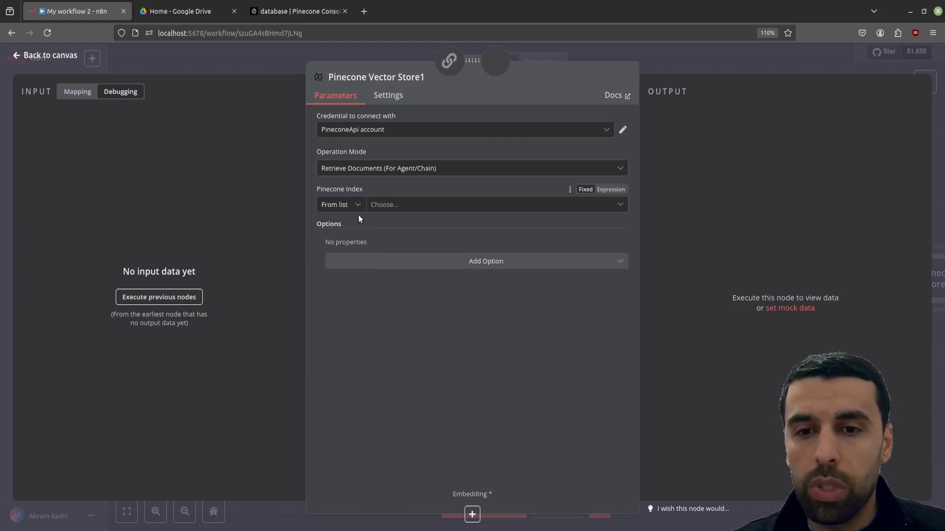
click(422, 206)
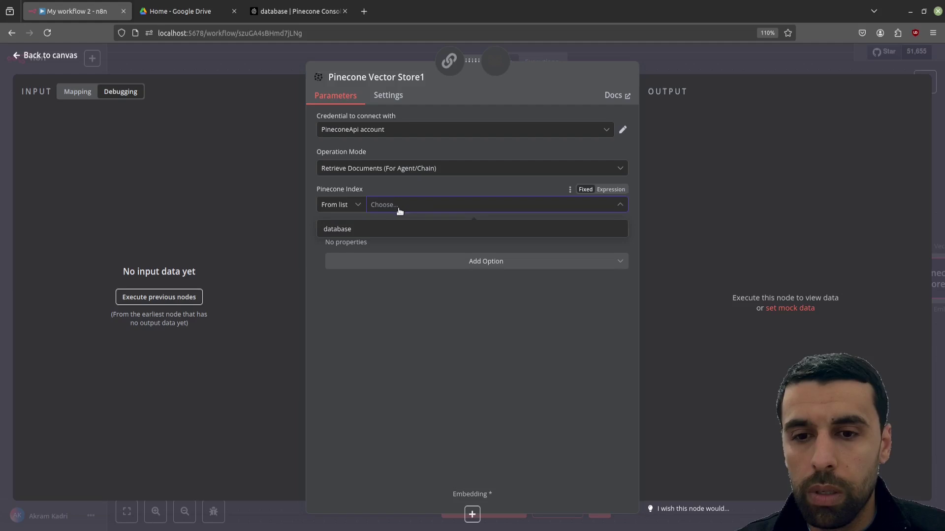
click(338, 234)
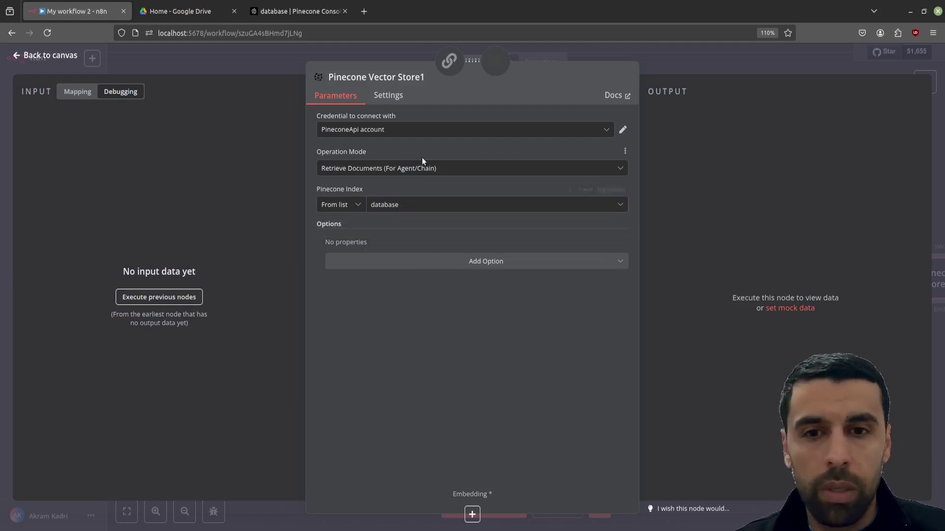
click(666, 66)
drag(913, 298, 719, 385)
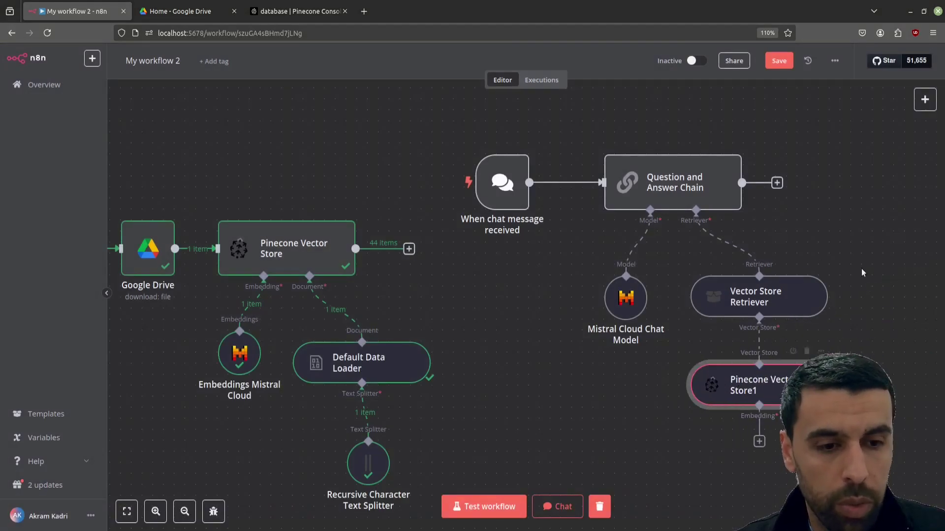
Attach an Embeddings Mistral Cloud node with the mistral-embed model to the retrieval vector store's embedding input.
scroll(871, 262, down, 3)
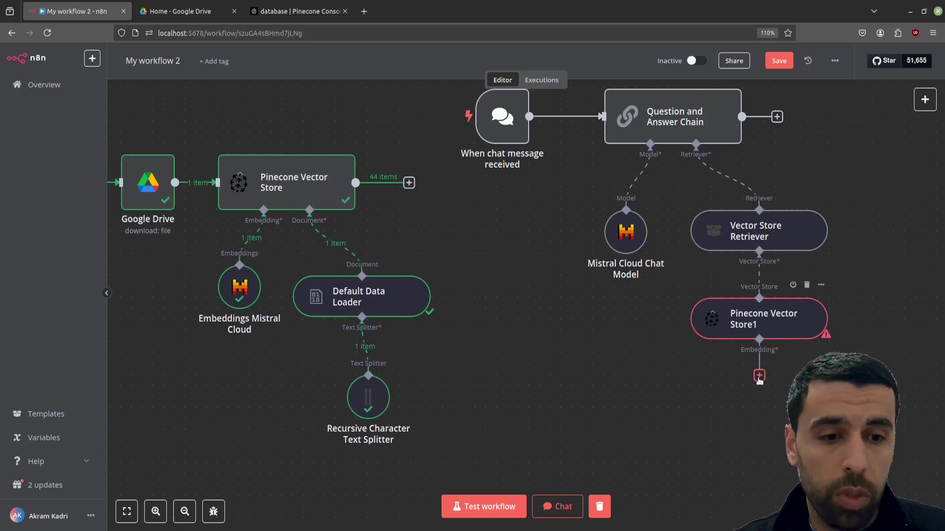
click(758, 377)
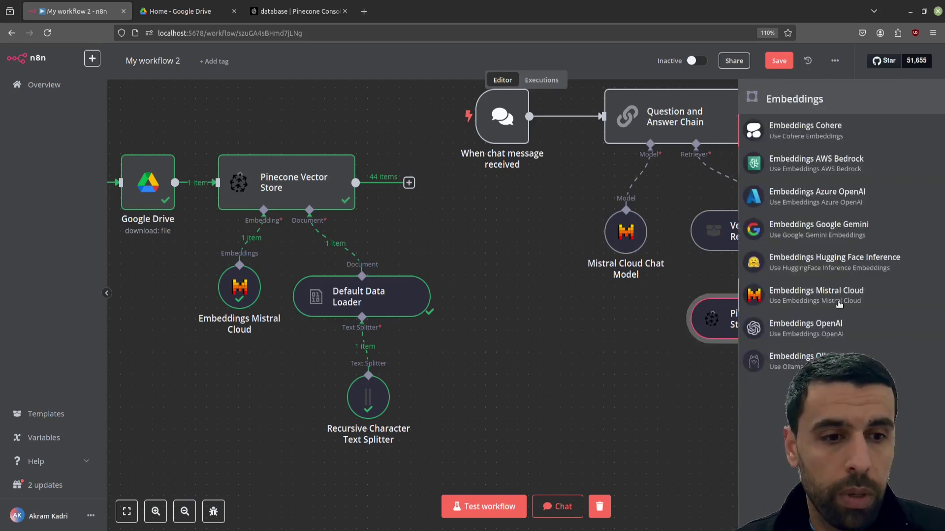
click(826, 295)
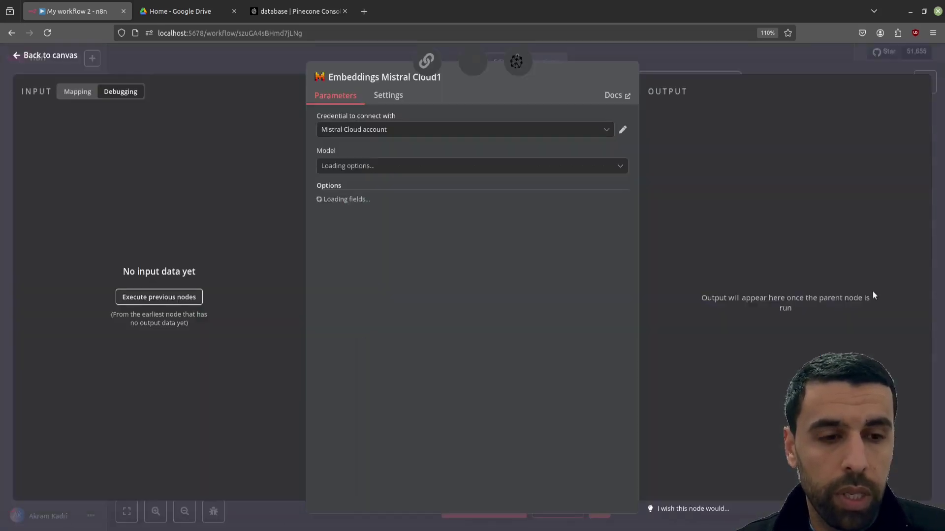
click(406, 166)
click(381, 193)
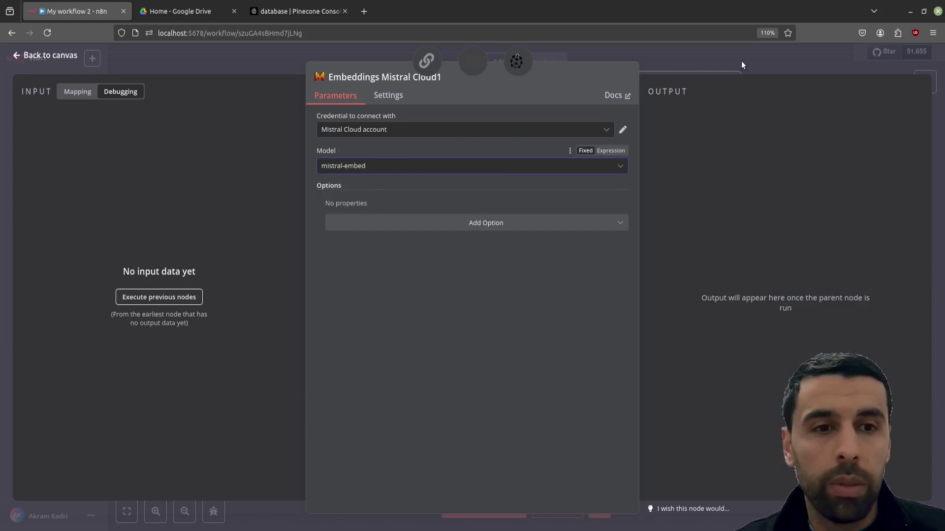
click(741, 62)
drag(770, 404, 773, 400)
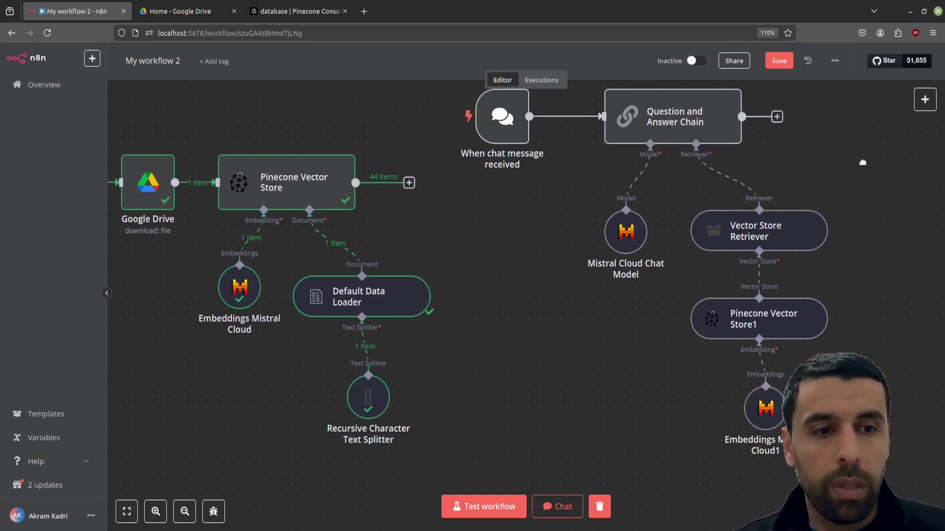
Open the workflow chat and send the message "Summarize the document".
scroll(679, 295, up, 1)
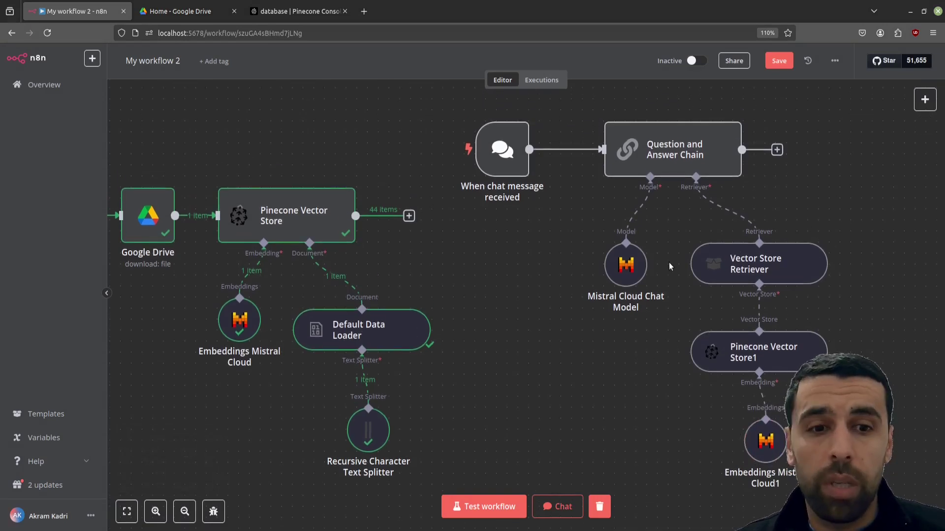
click(556, 507)
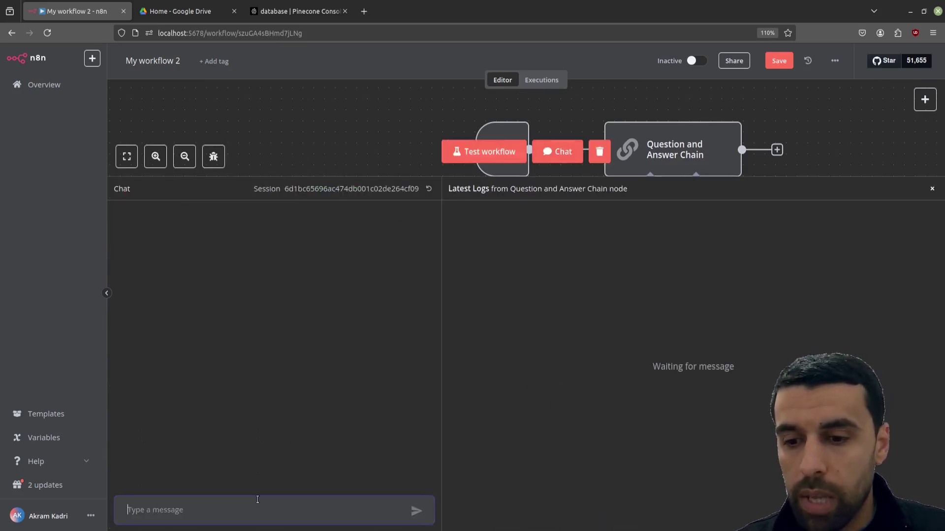
text(Summarize the document)
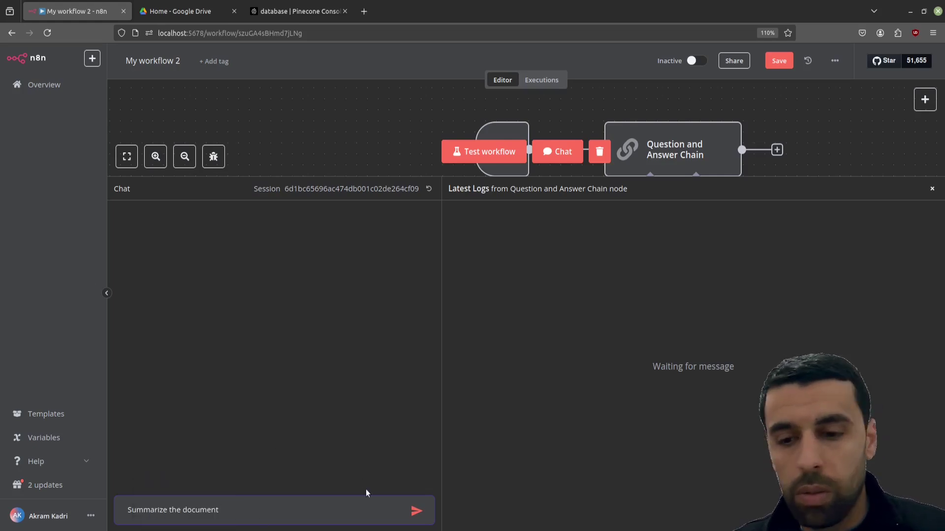
key(Return)
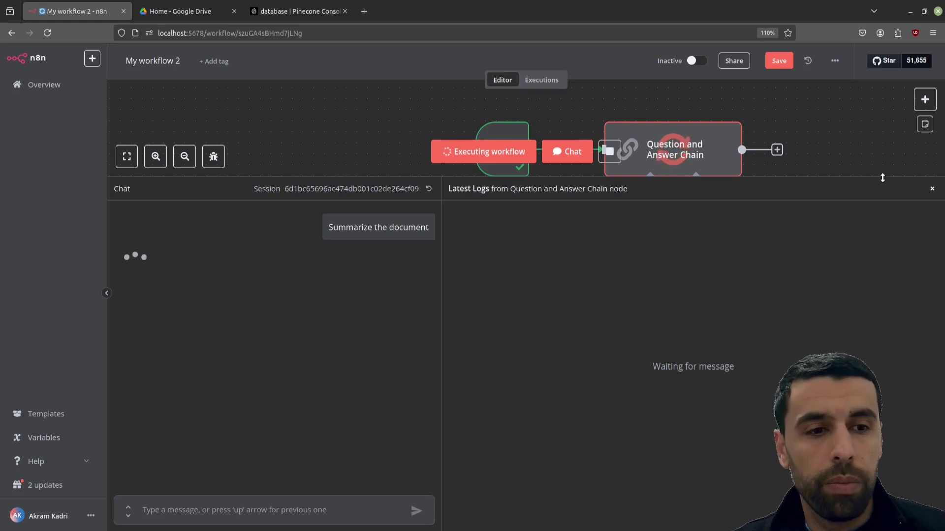
Follow the run through the retrieval nodes and read the summary returned in the chat, resizing the chat area as needed.
drag(867, 179, 867, 386)
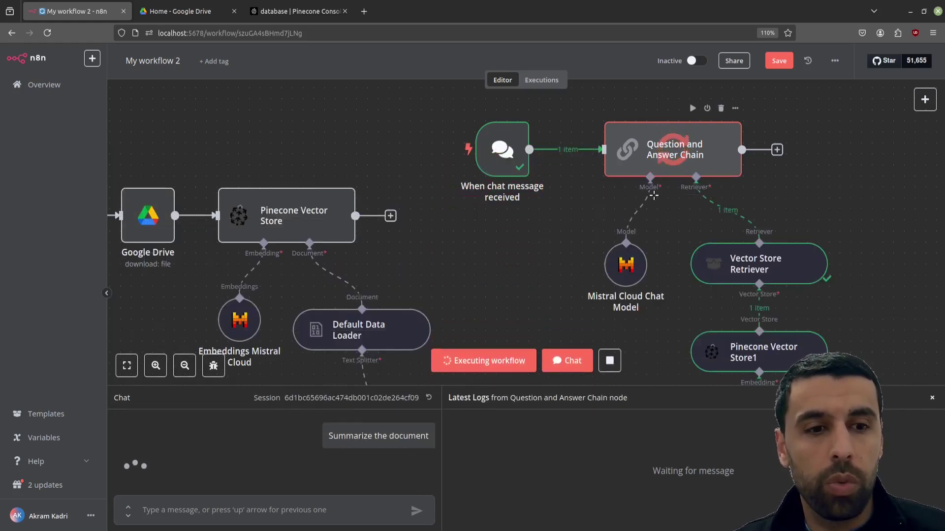
scroll(761, 275, down, 3)
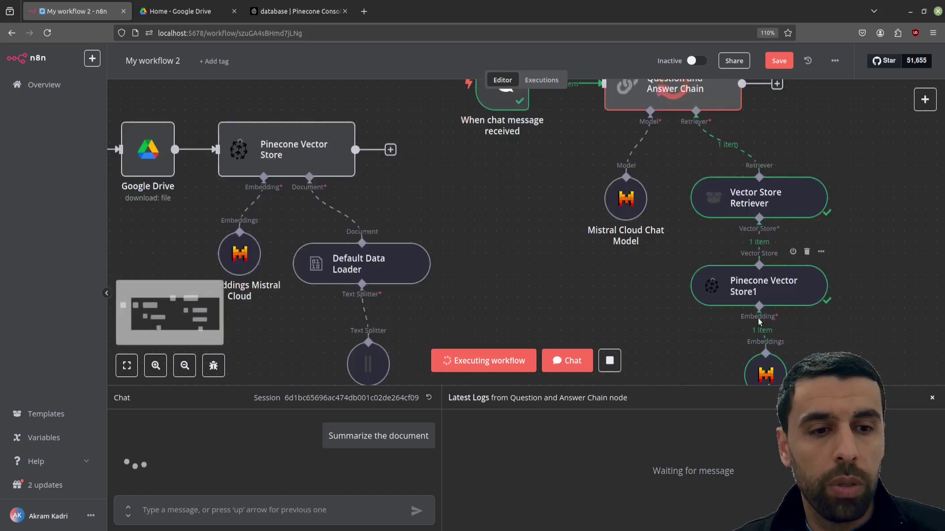
scroll(751, 222, up, 3)
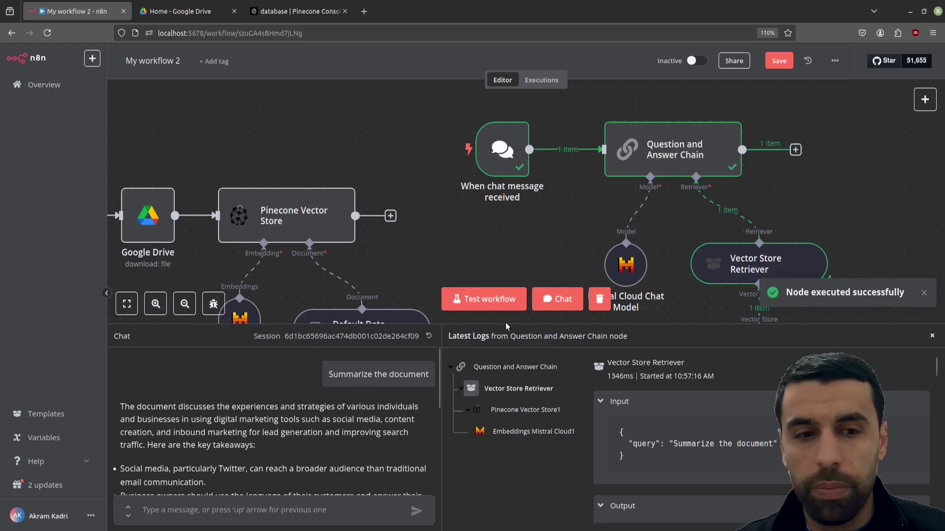
drag(522, 325, 474, 136)
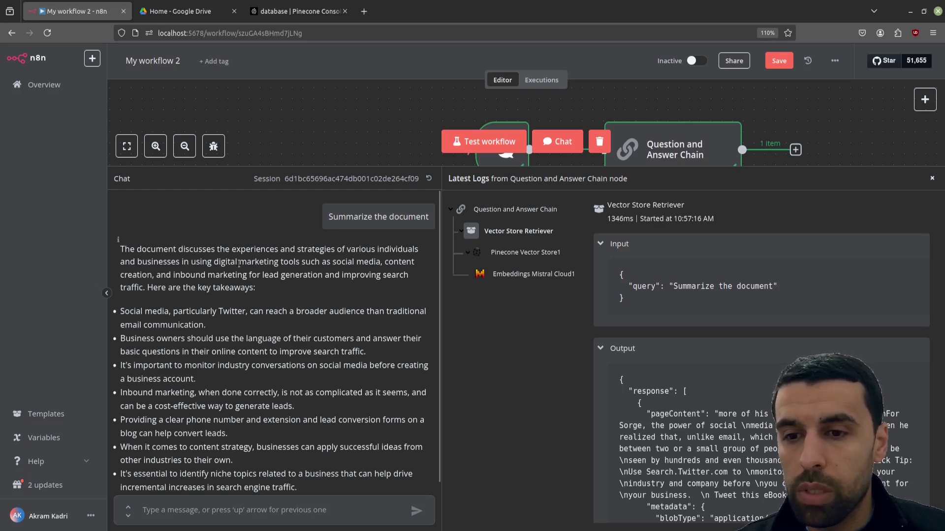
scroll(327, 271, down, 1)
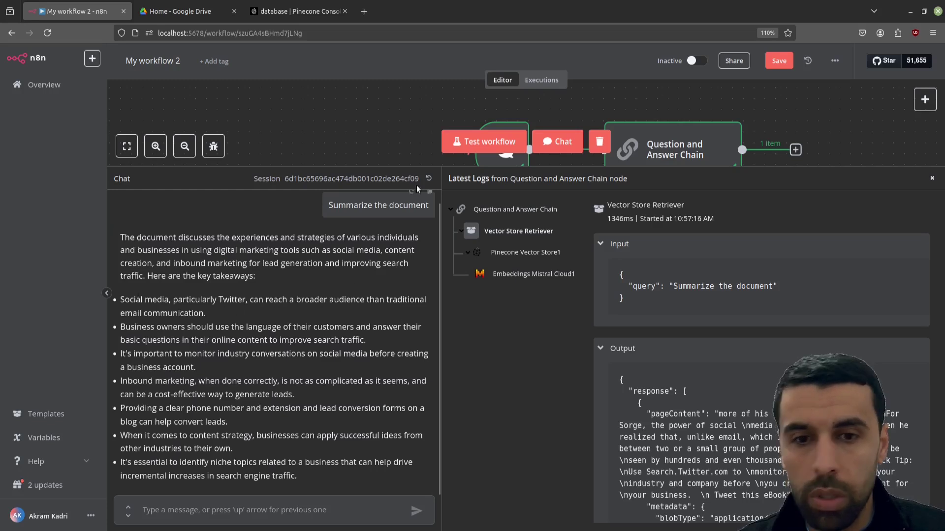
drag(435, 166, 415, 508)
Check the Google Drive node's settings for the source file that is downloaded.
scroll(470, 286, left, 5)
scroll(471, 286, down, 3)
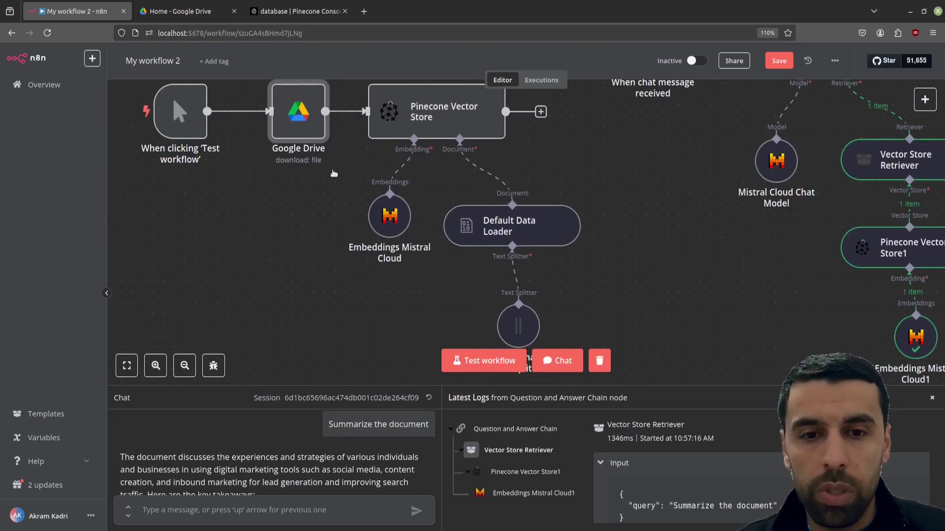
double_click(292, 119)
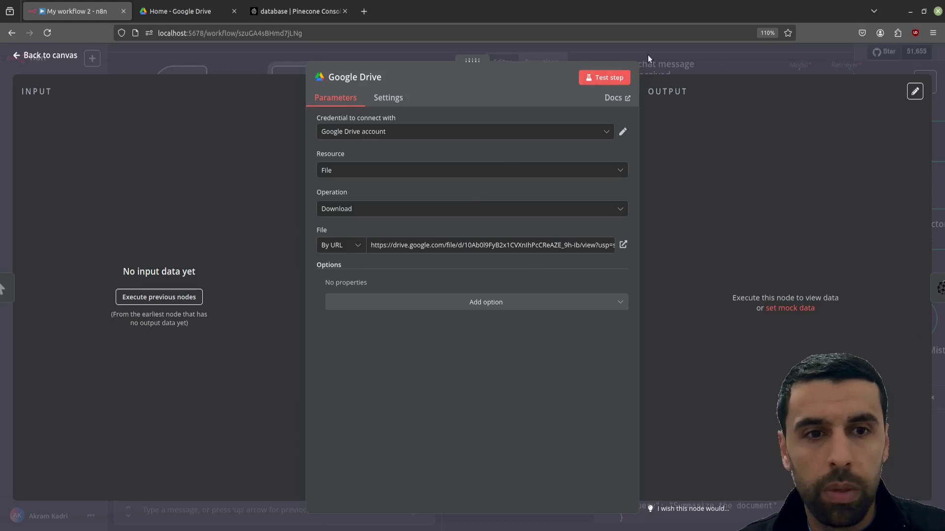
click(652, 50)
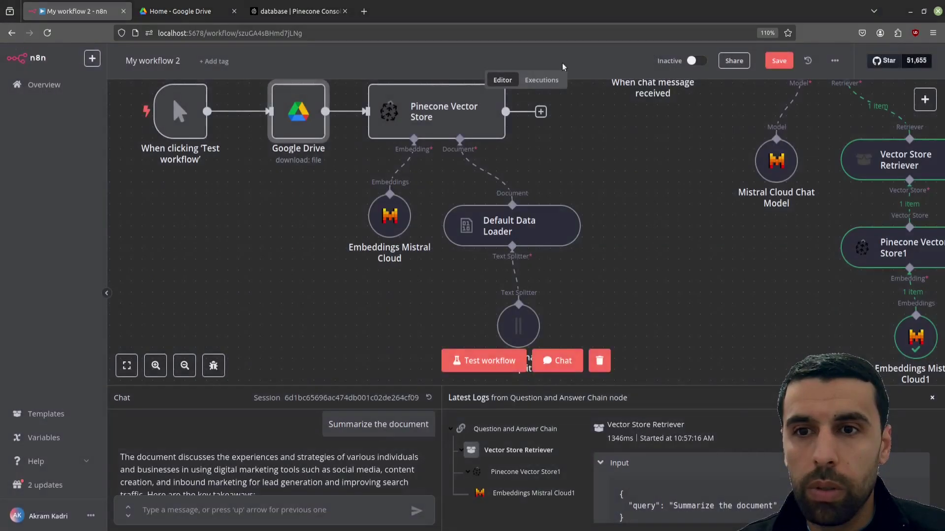
Switch to Google Drive and examine the opening pages and table of contents of small_business_social_media.pdf.
click(195, 11)
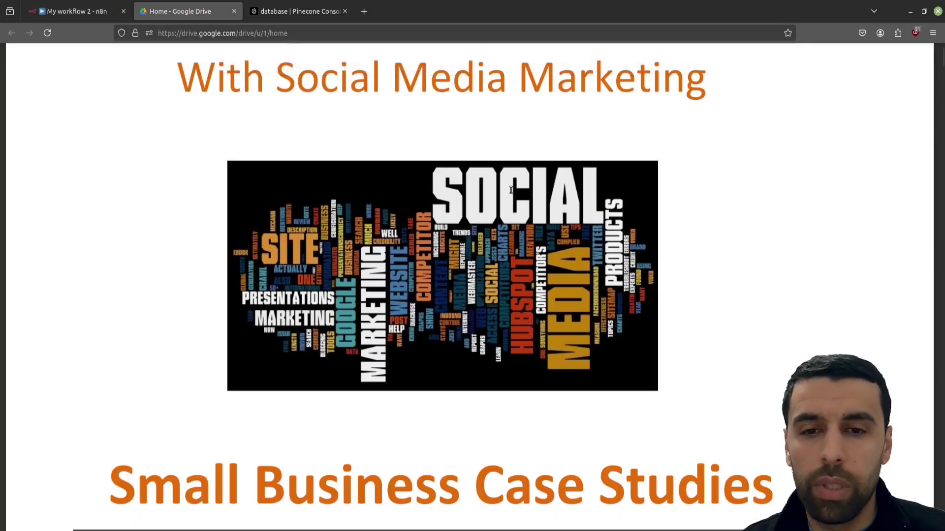
scroll(511, 190, down, 15)
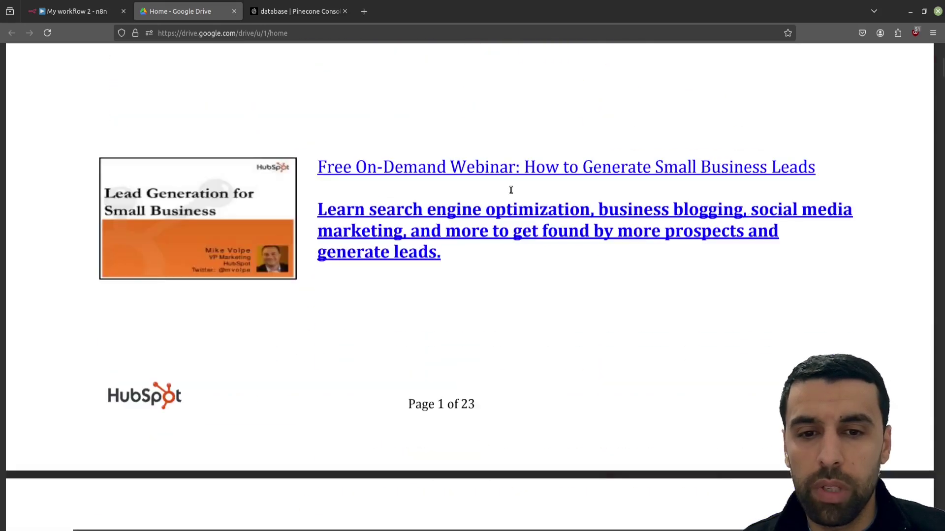
scroll(511, 190, down, 10)
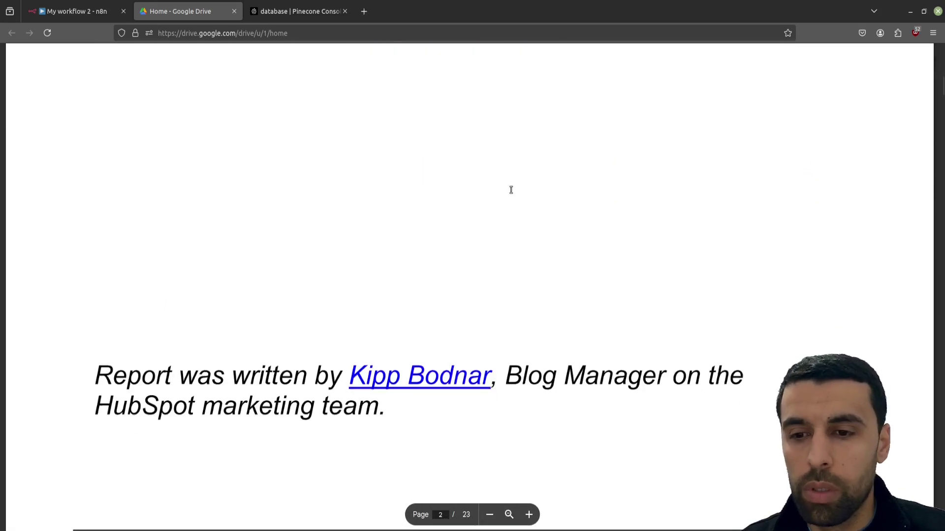
scroll(511, 190, down, 8)
scroll(511, 190, up, 13)
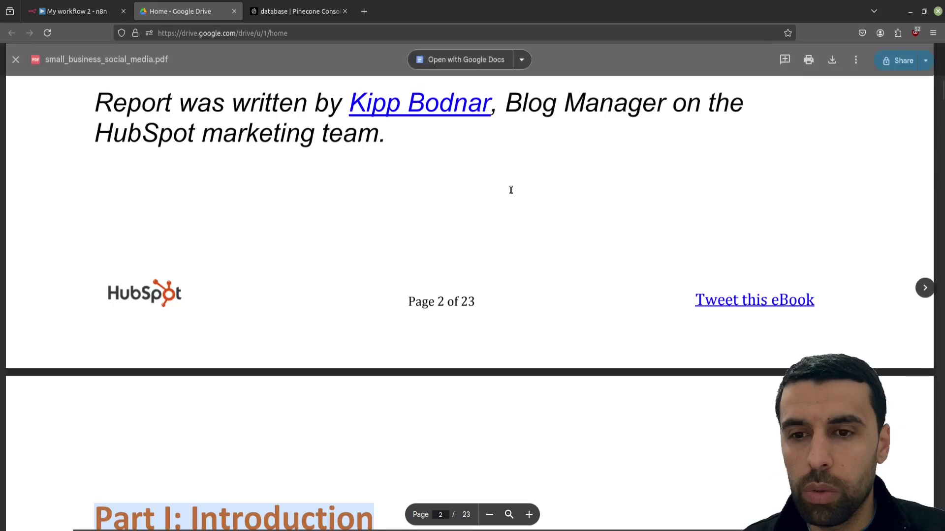
scroll(511, 190, up, 5)
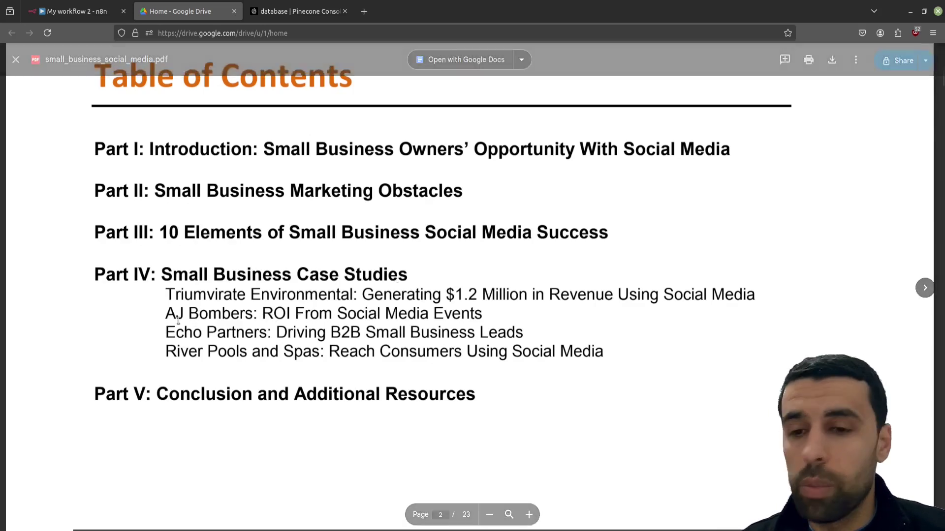
Switch back to the n8n workflow and send the chat message "Tell me about the results of AJ Bombers".
click(90, 16)
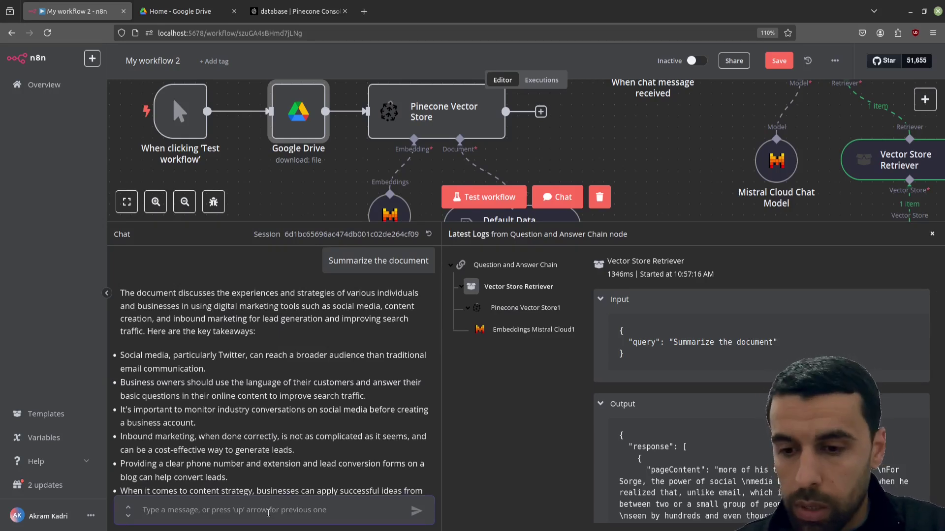
text(Tell me about )
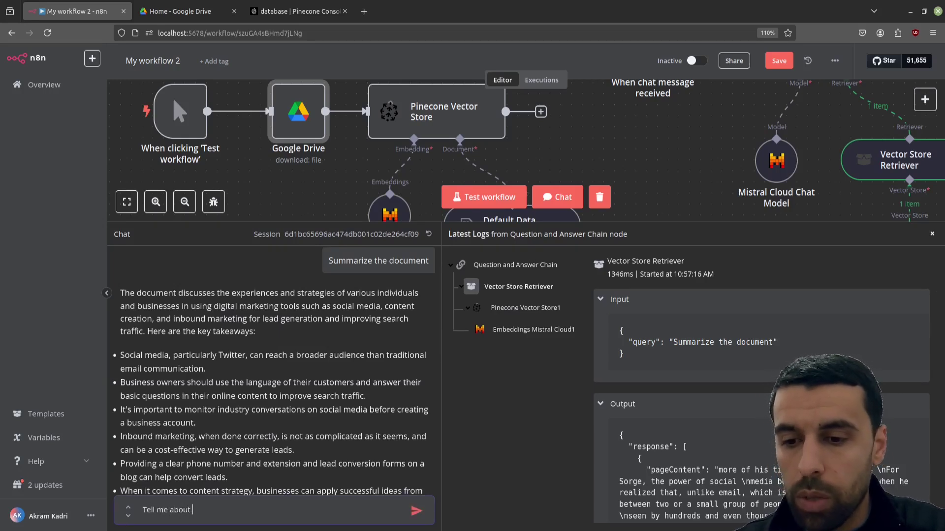
text(the resu)
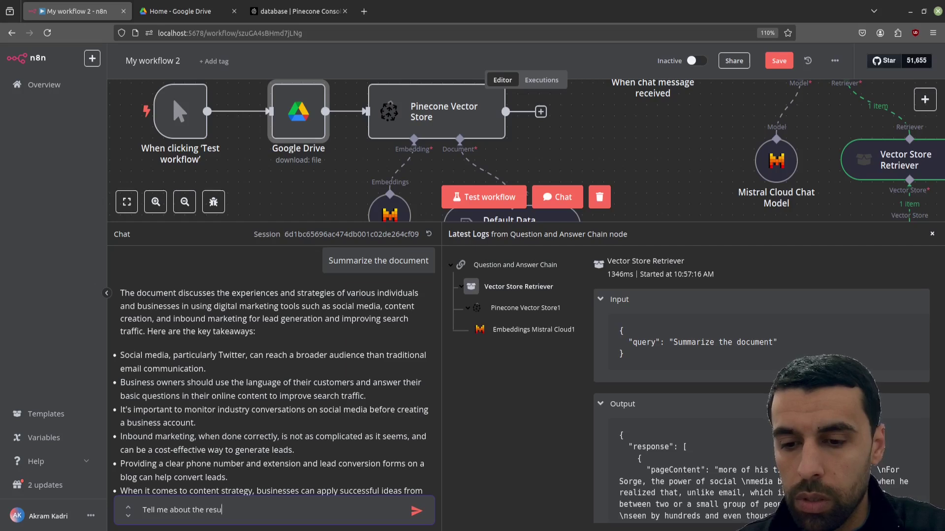
text(lts of )
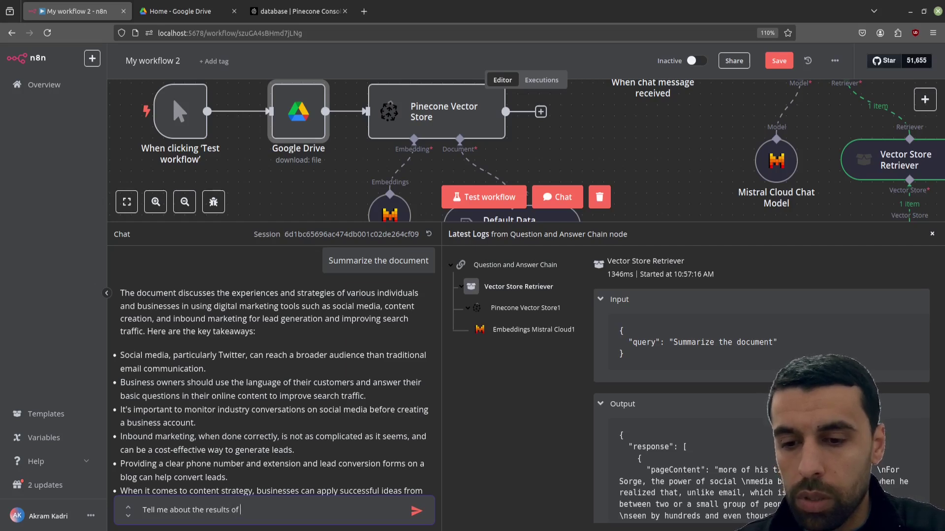
text(AJ Bom)
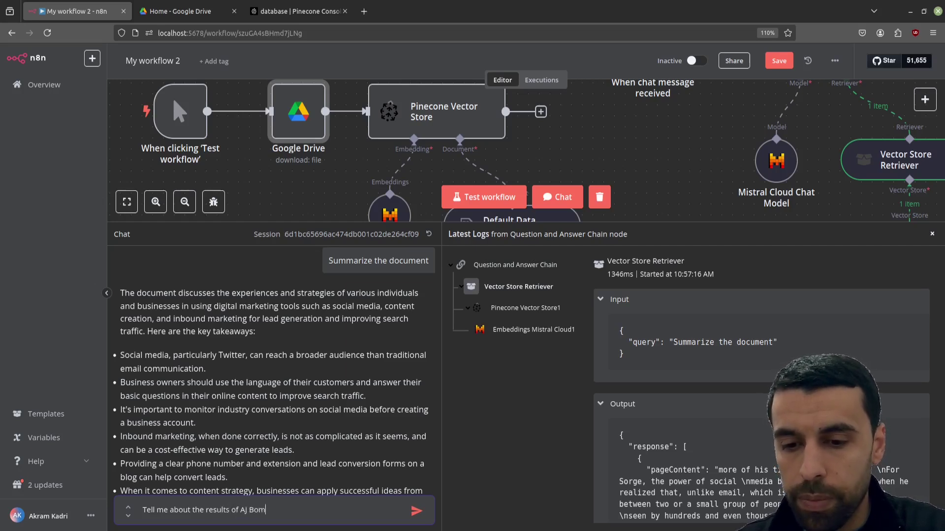
text(bers)
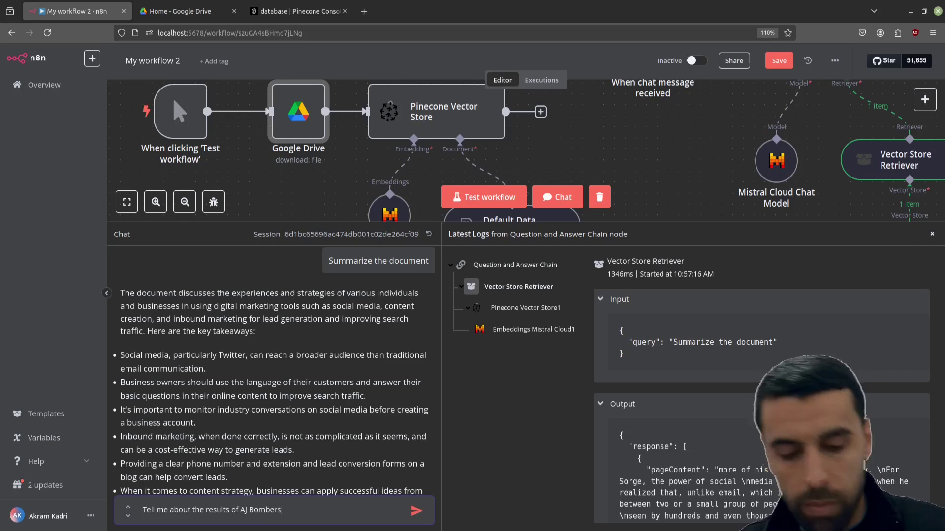
key(Return)
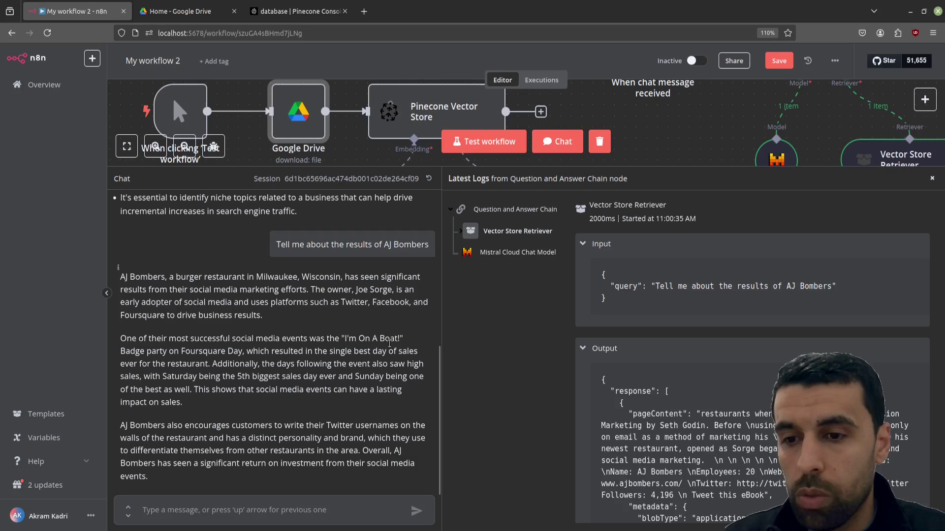
Read the start of the chat answer, and inspect the Embeddings Mistral Cloud1 log for its input query and output vector.
drag(120, 278, 170, 291)
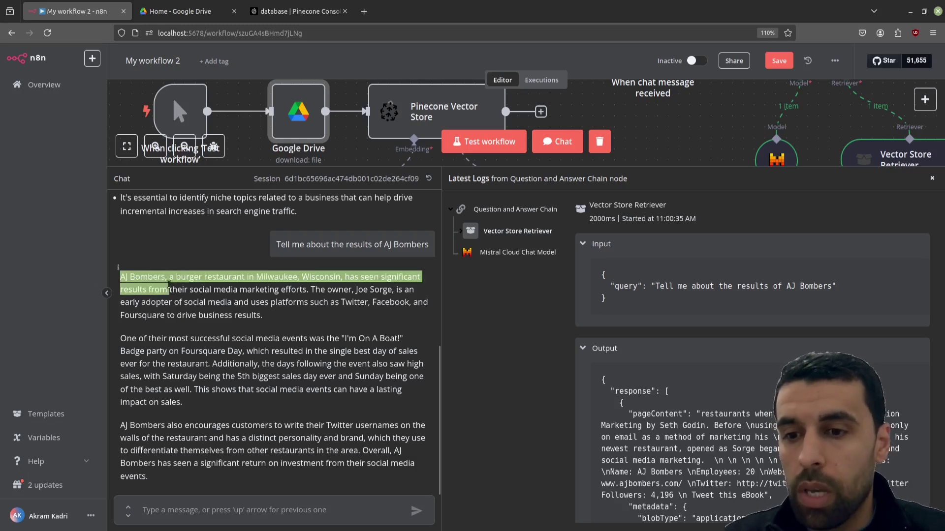
click(276, 279)
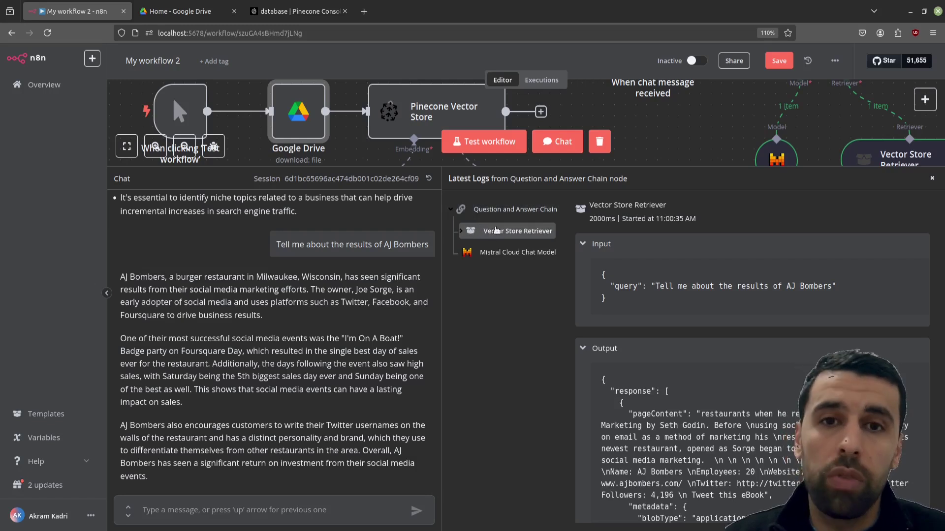
click(461, 232)
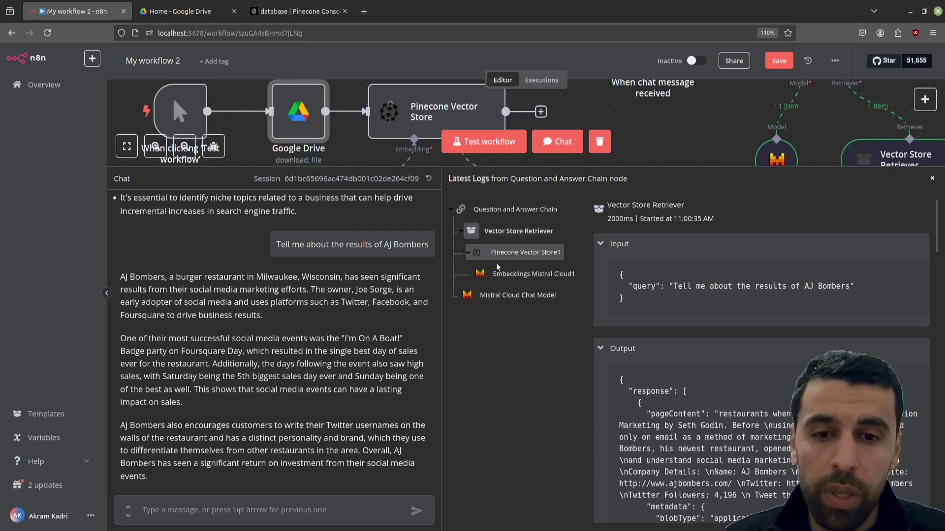
click(514, 275)
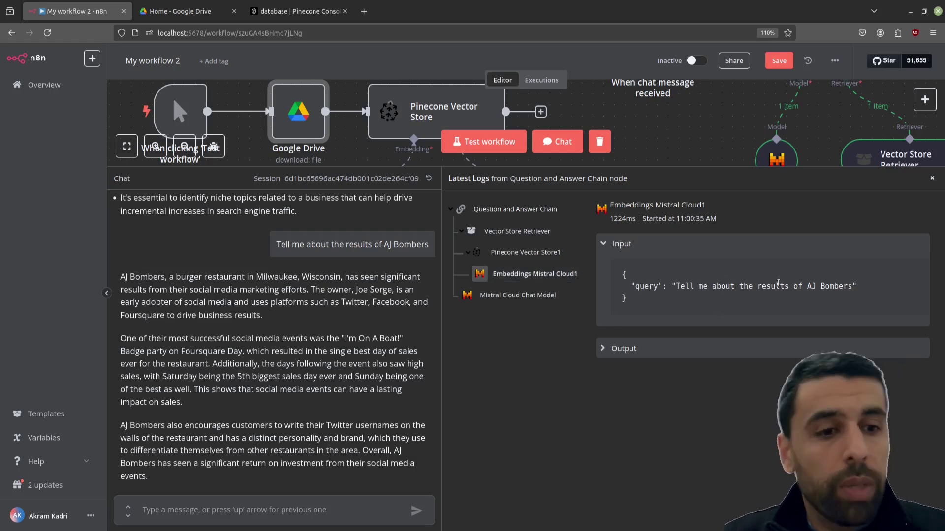
click(602, 349)
scroll(647, 354, down, 5)
scroll(703, 283, up, 3)
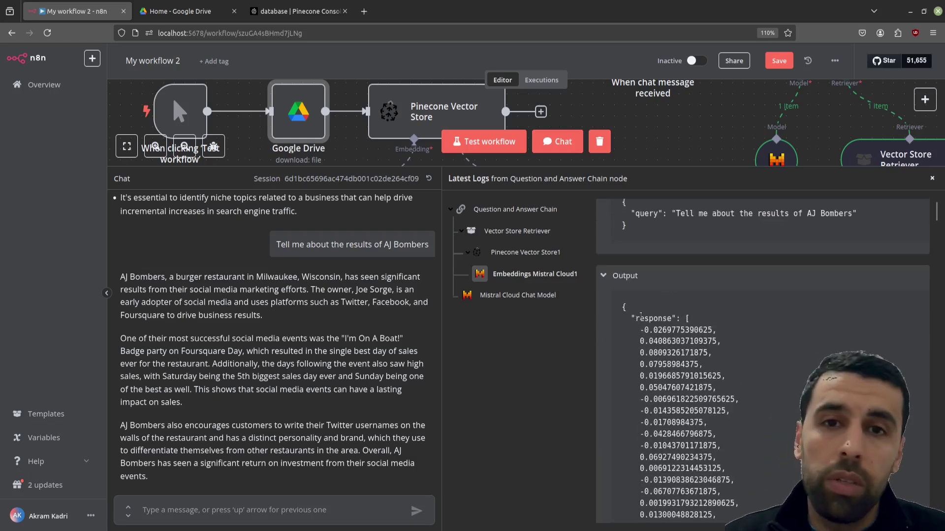
scroll(687, 320, down, 10)
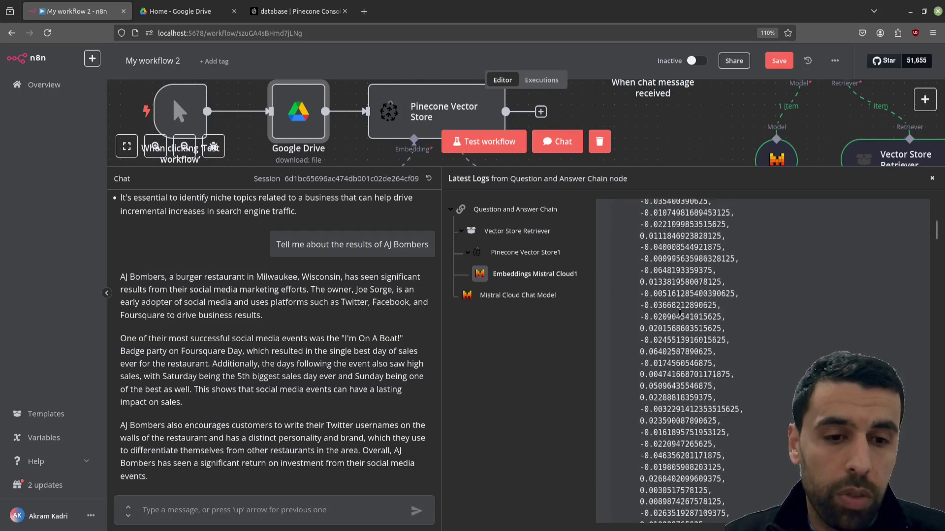
scroll(682, 339, up, 15)
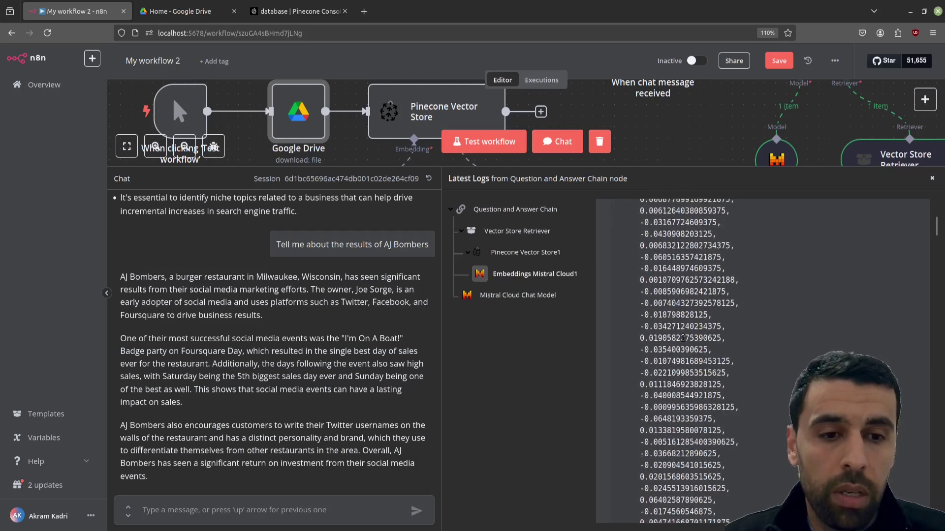
drag(854, 288, 681, 288)
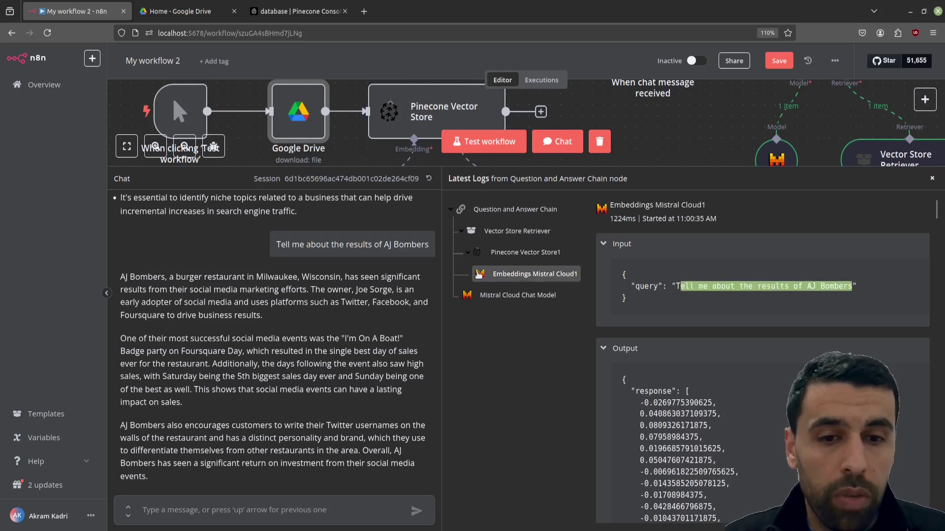
Check the query and k value in the input of the Pinecone Vector Store1 log.
click(519, 256)
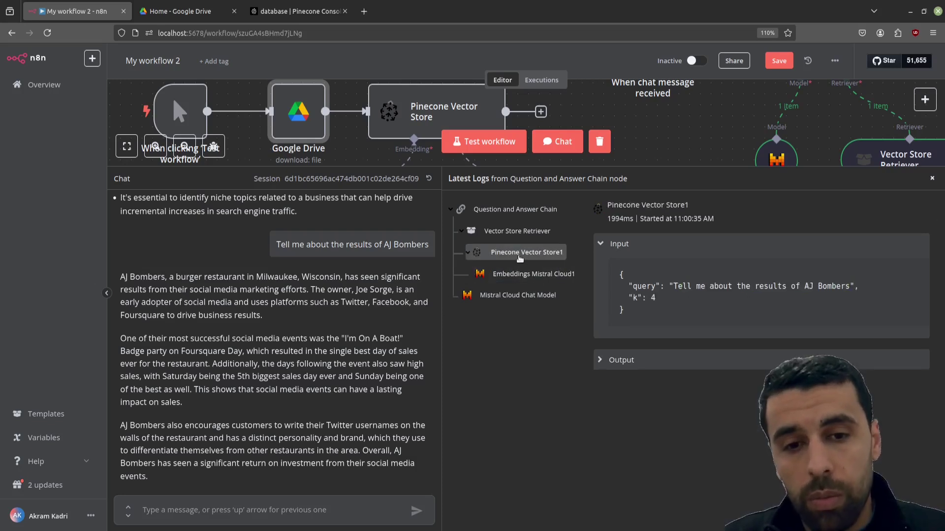
double_click(654, 298)
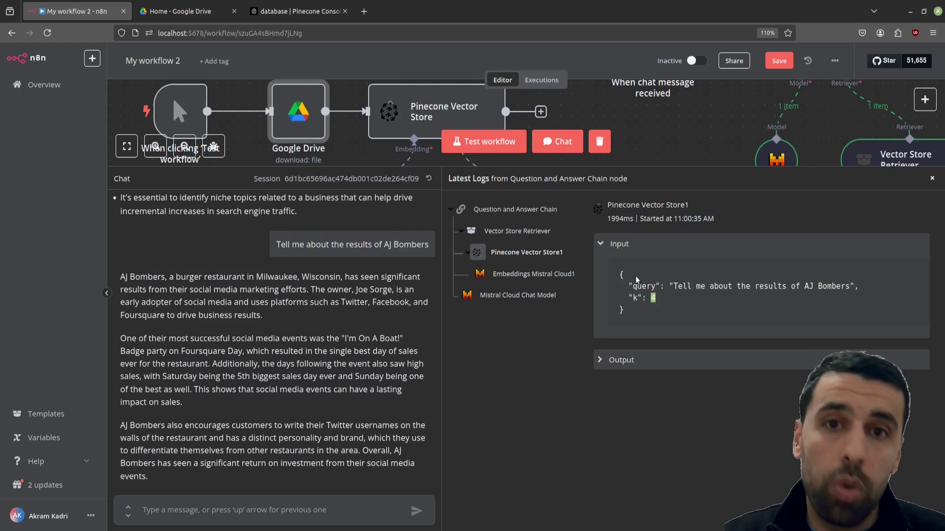
double_click(655, 299)
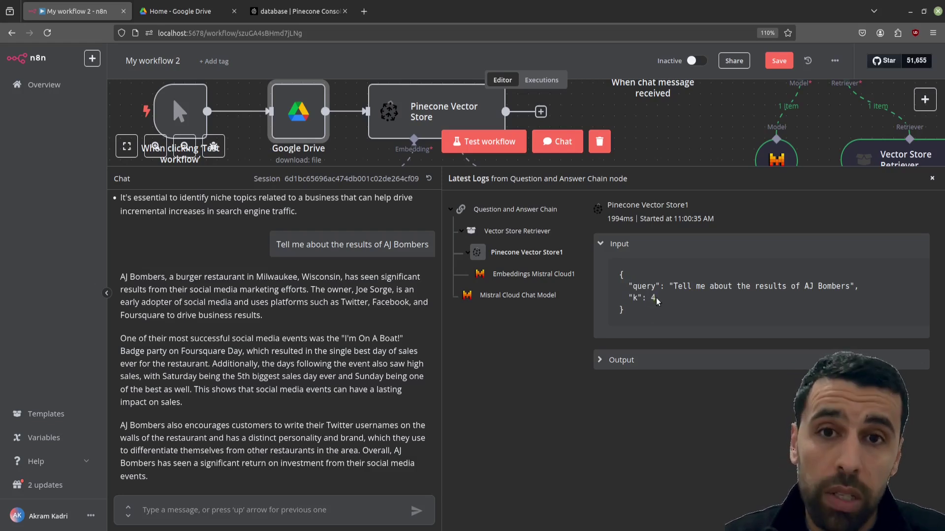
double_click(654, 298)
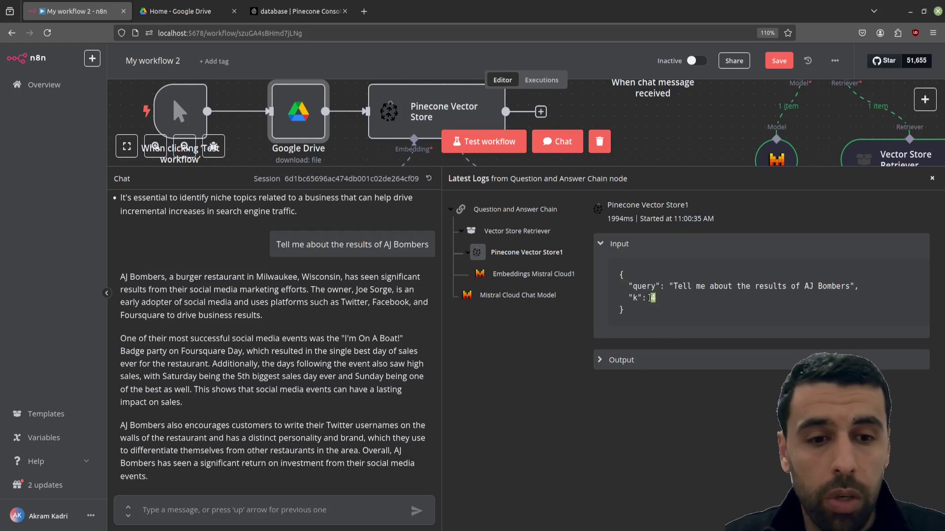
Expand the Pinecone Vector Store1 output and read through the retrieved document chunks and their metadata.
click(600, 361)
scroll(642, 311, down, 3)
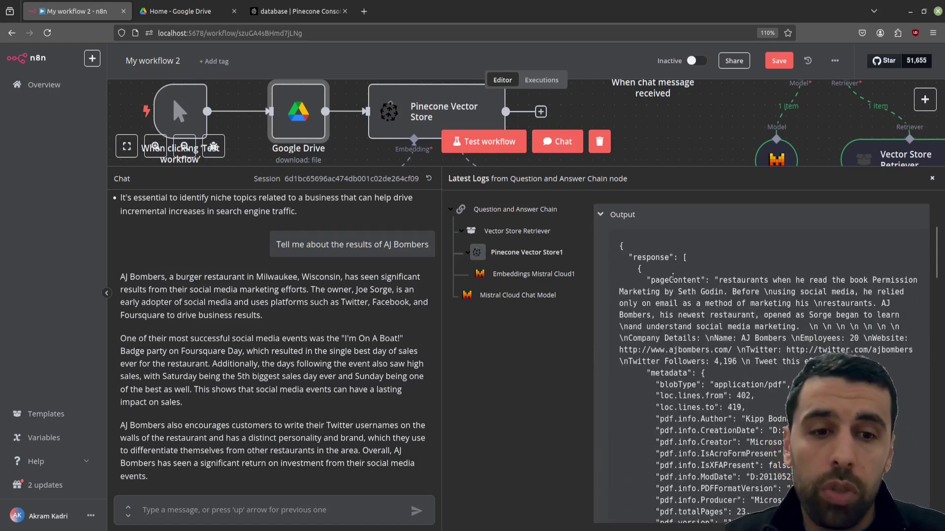
scroll(670, 263, down, 3)
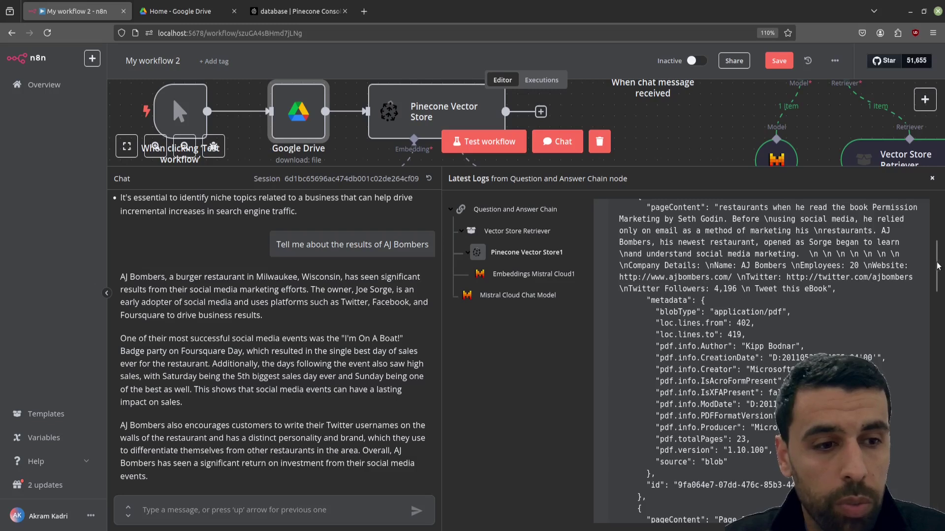
scroll(918, 295, down, 10)
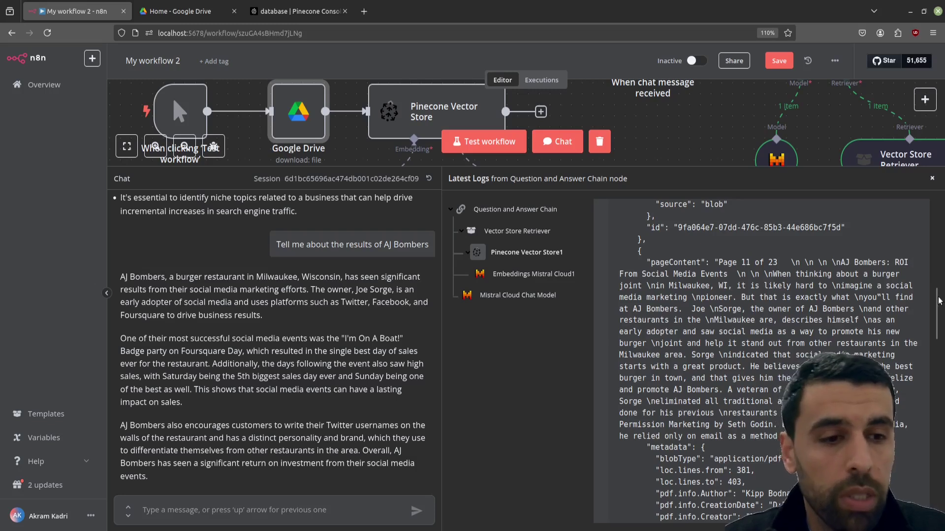
scroll(918, 344, down, 20)
scroll(941, 368, down, 3)
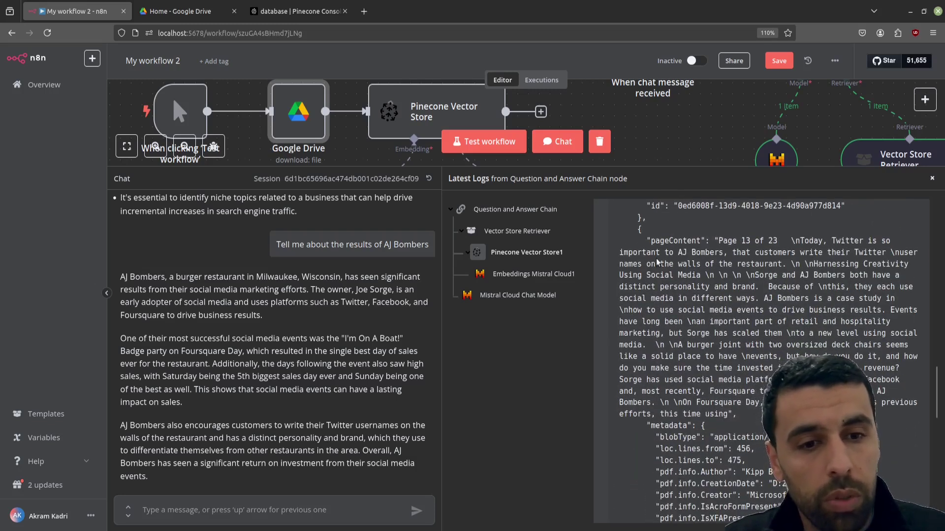
drag(938, 378, 925, 427)
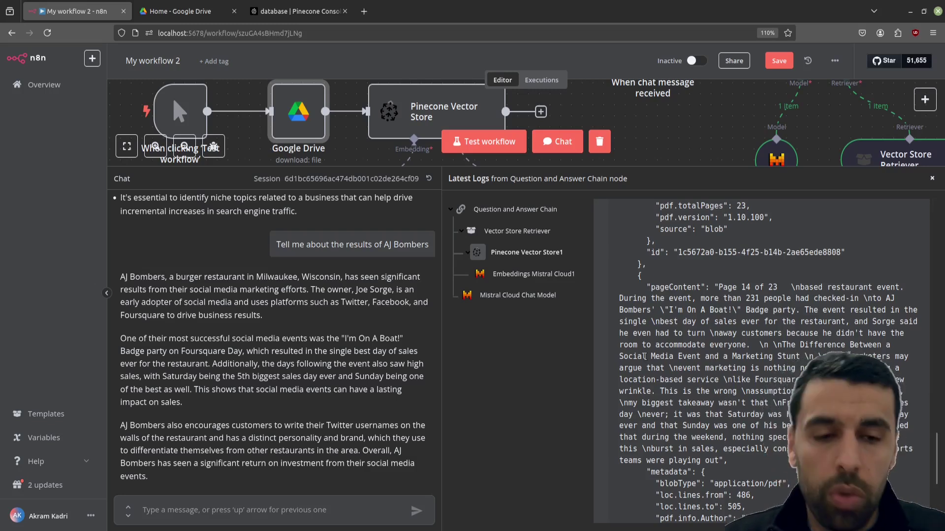
drag(658, 322, 653, 321)
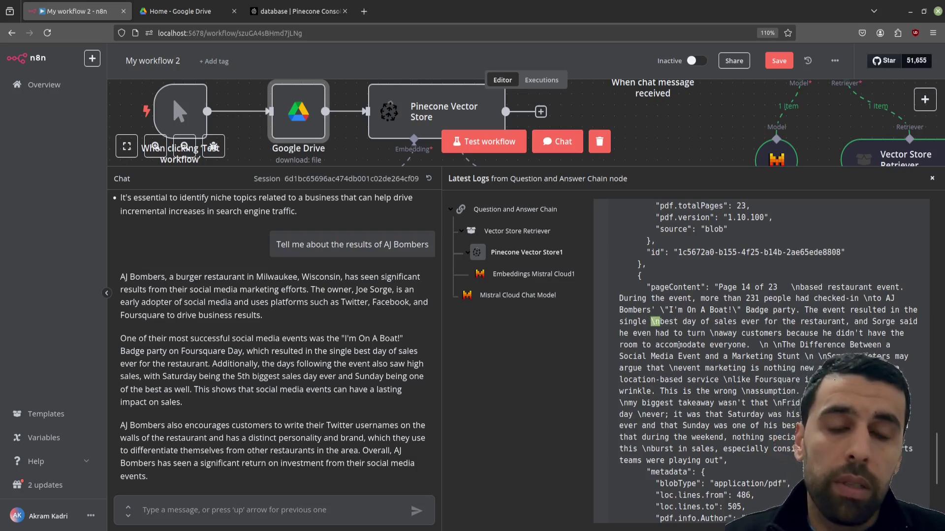
drag(940, 436, 942, 274)
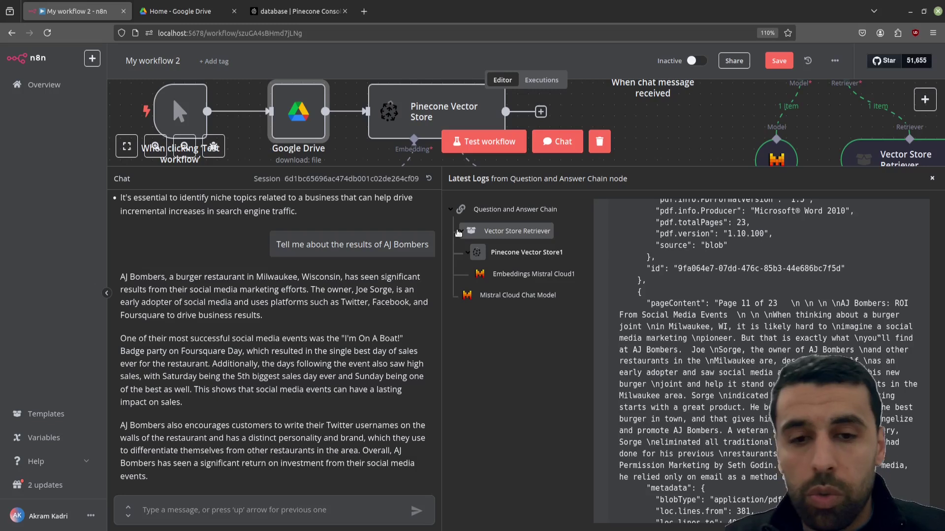
Collapse the Vector Store Retriever branch and examine the system prompt and retrieved context passed to the Mistral Cloud Chat Model.
click(457, 232)
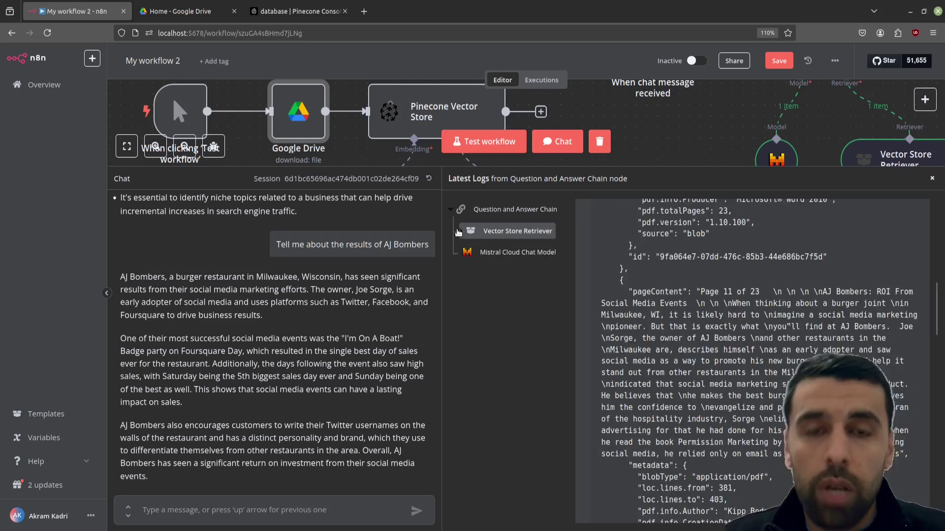
click(498, 252)
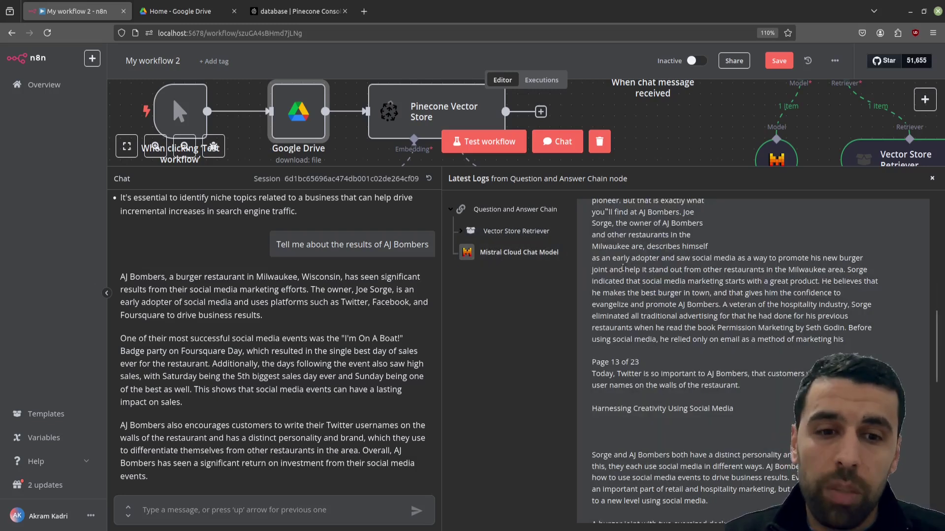
drag(940, 326, 941, 207)
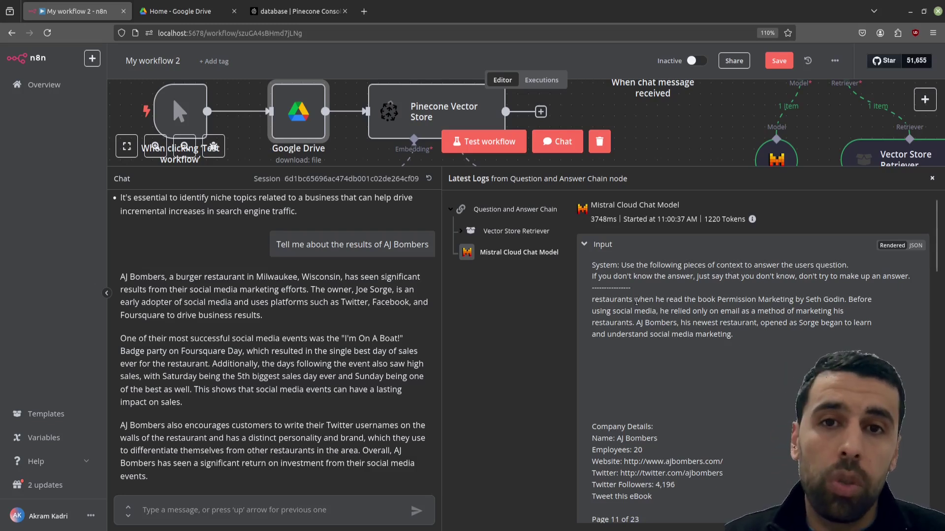
drag(589, 299, 685, 346)
scroll(685, 347, down, 15)
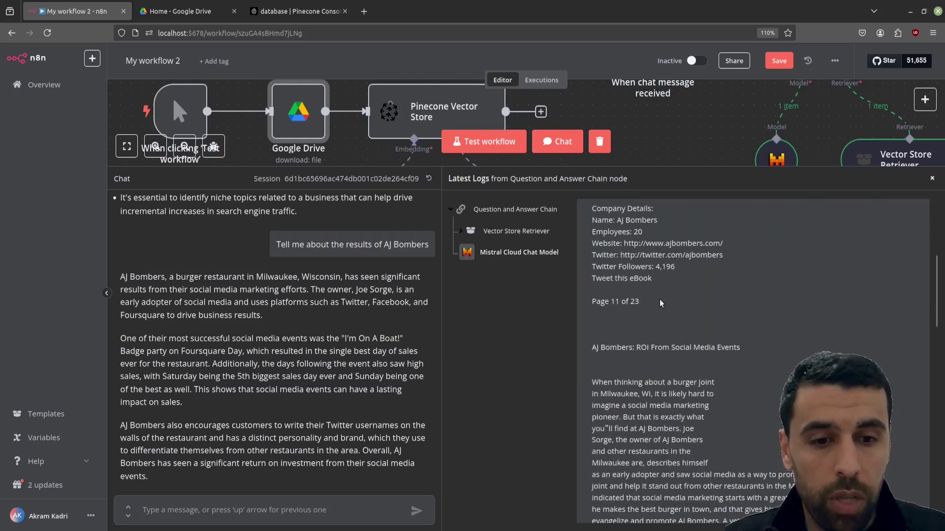
drag(592, 206, 649, 313)
scroll(615, 258, down, 3)
scroll(596, 288, down, 3)
scroll(648, 313, down, 3)
drag(596, 240, 758, 437)
scroll(714, 358, up, 3)
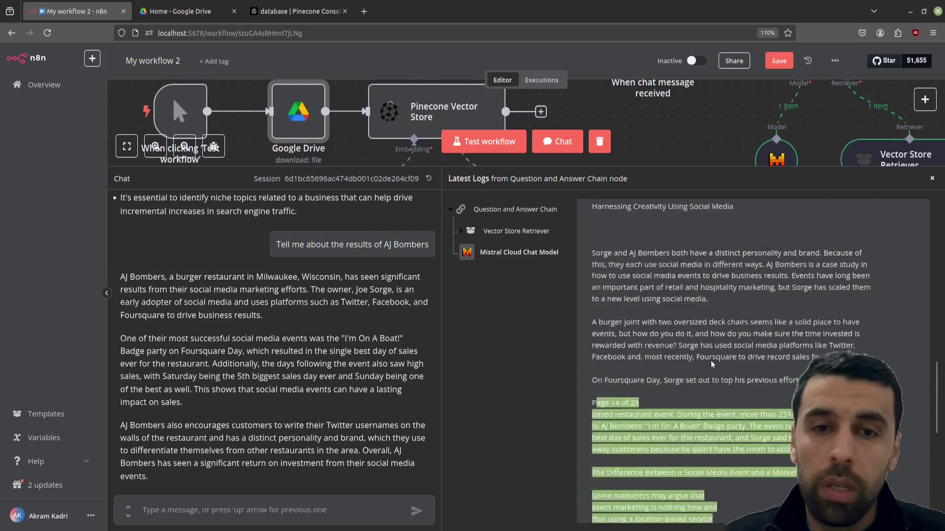
scroll(713, 358, down, 2)
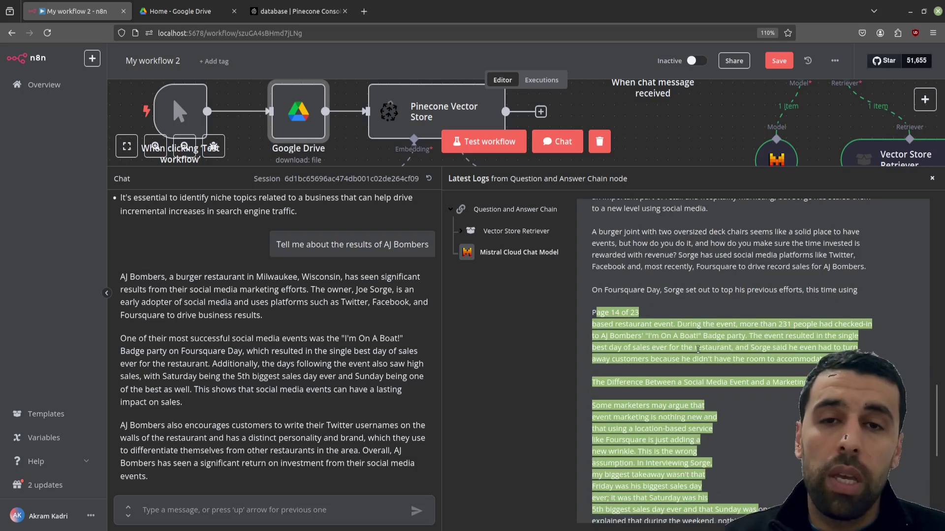
scroll(723, 359, up, 10)
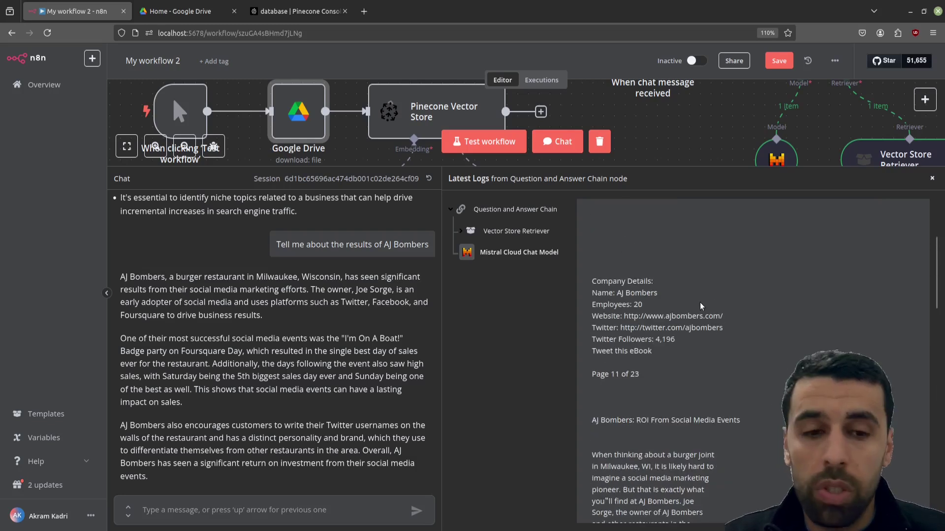
Examine the end of the Mistral Cloud Chat Model input and compare its output with the answer in the chat.
scroll(701, 304, down, 10)
scroll(699, 307, down, 4)
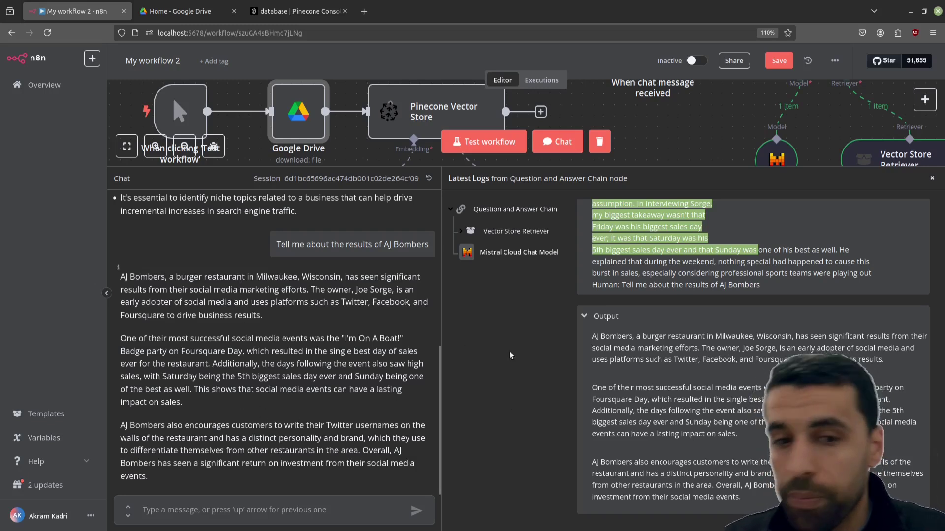
click(353, 375)
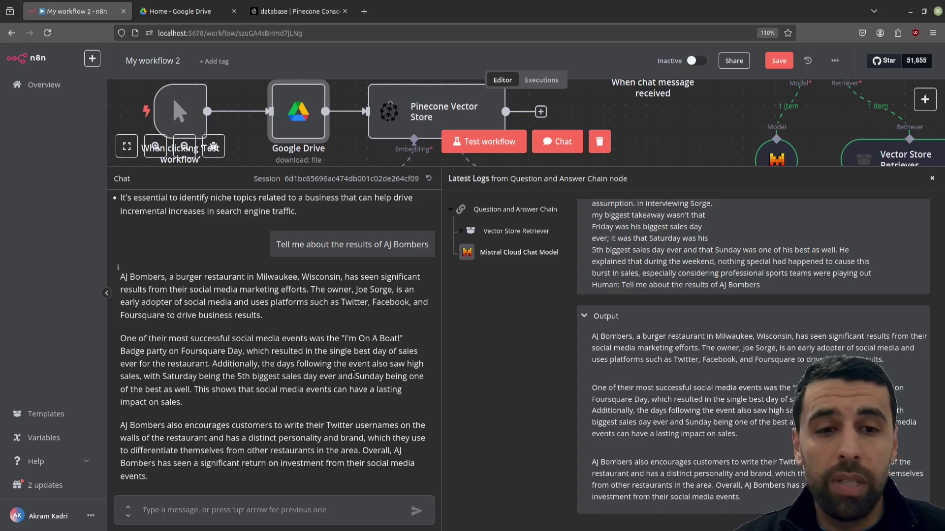